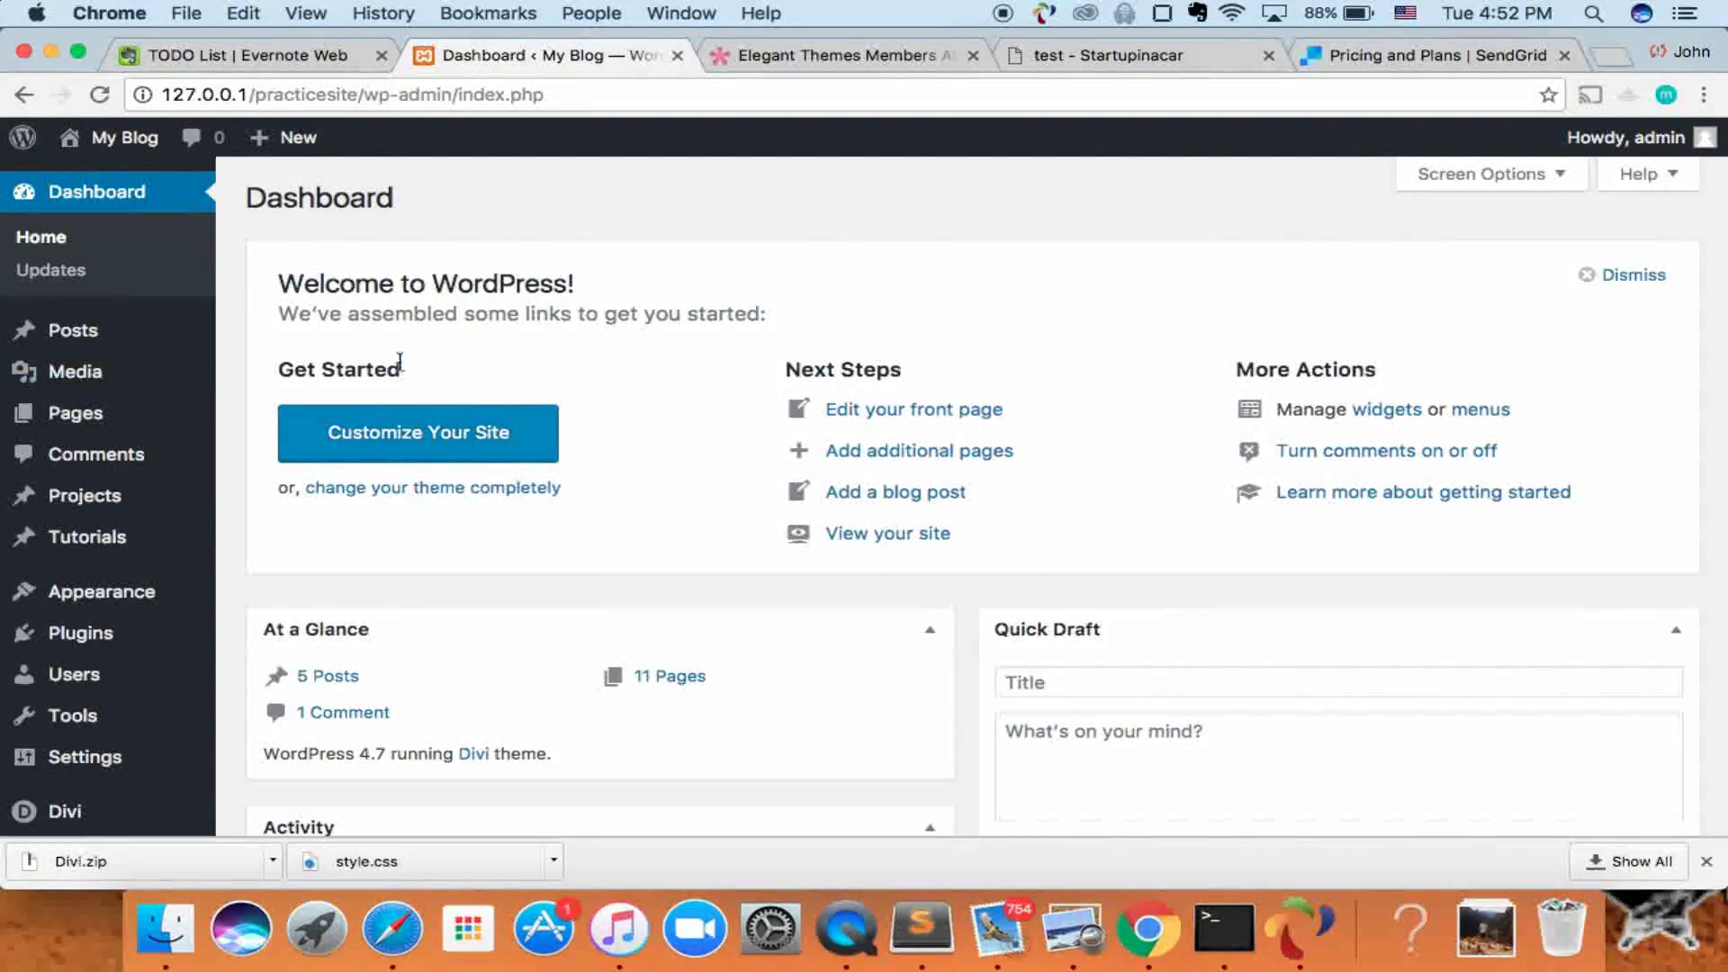
# - Find Contact Form 7 under Plugins > Add New, install it and activate it
pyautogui.moveTo(171, 530)
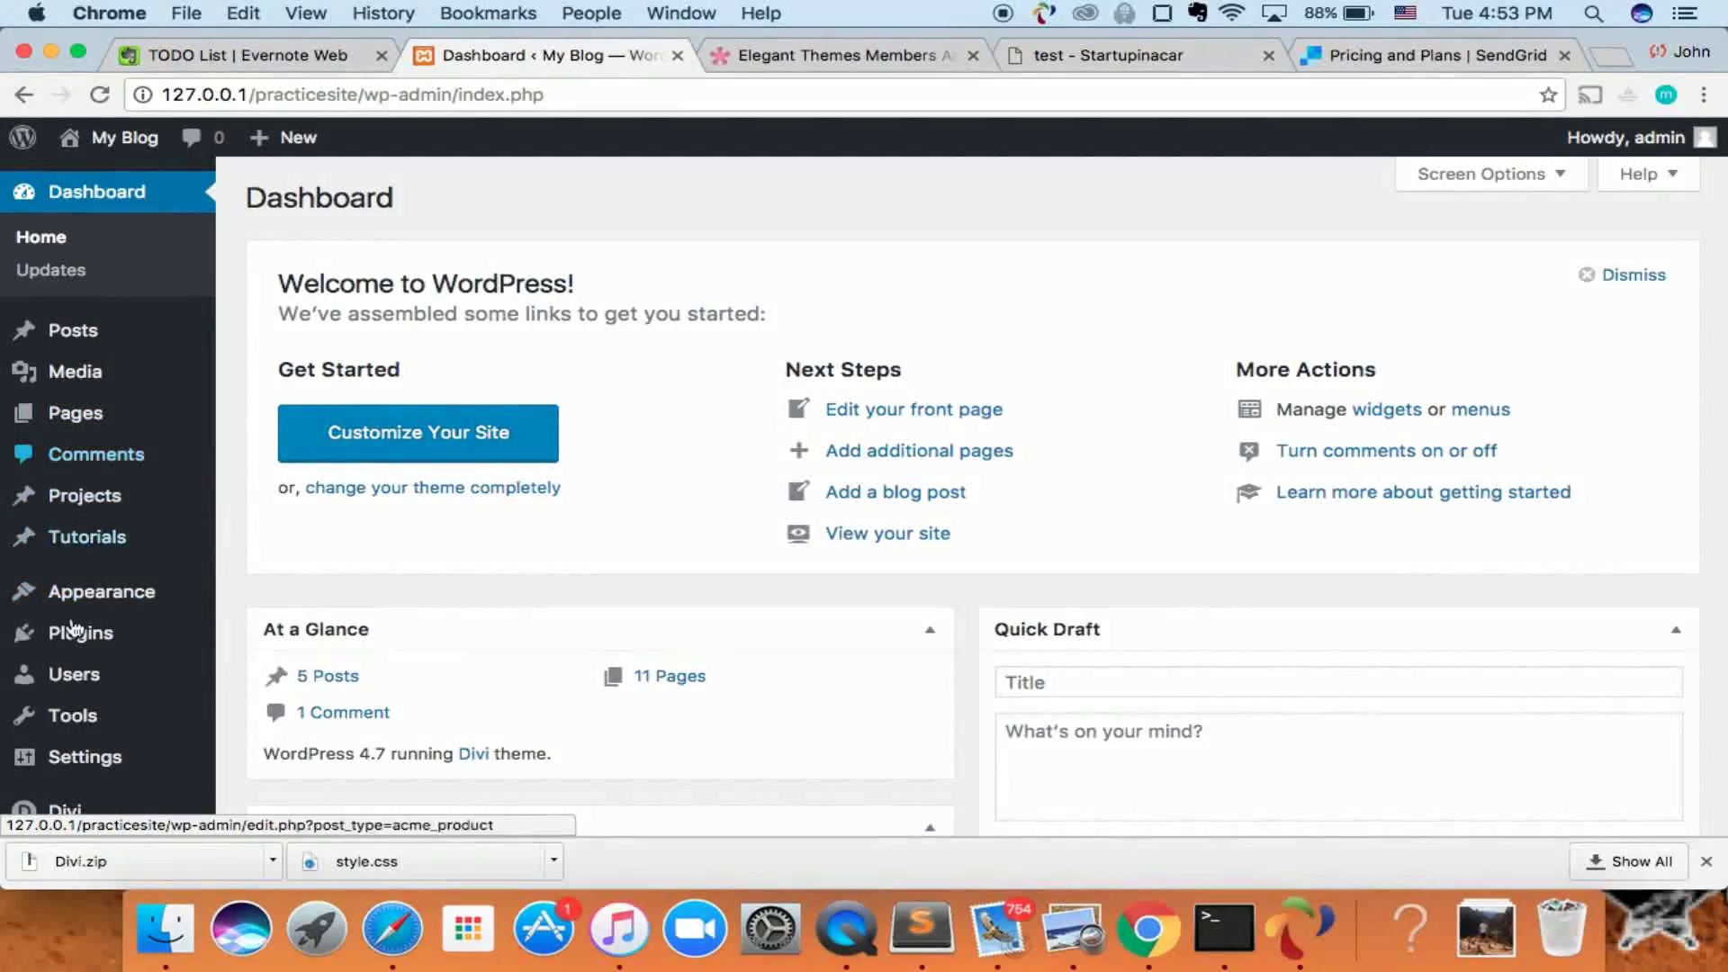
pyautogui.moveTo(118, 612)
pyautogui.moveTo(106, 649)
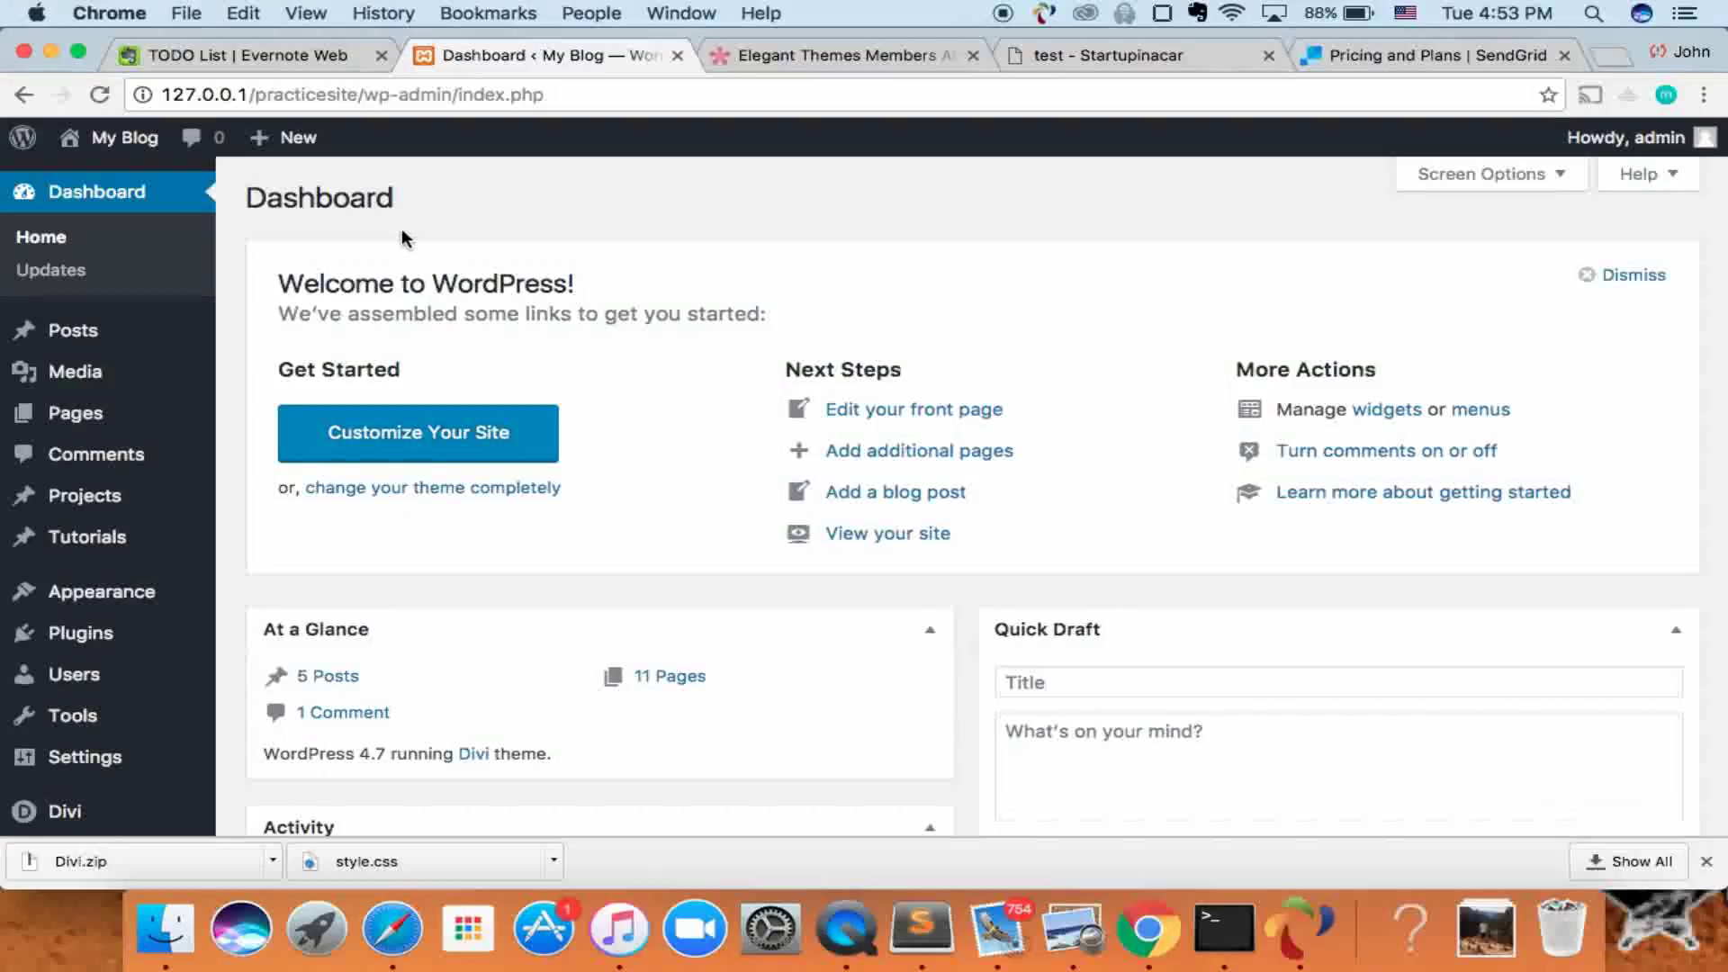
pyautogui.click(105, 650)
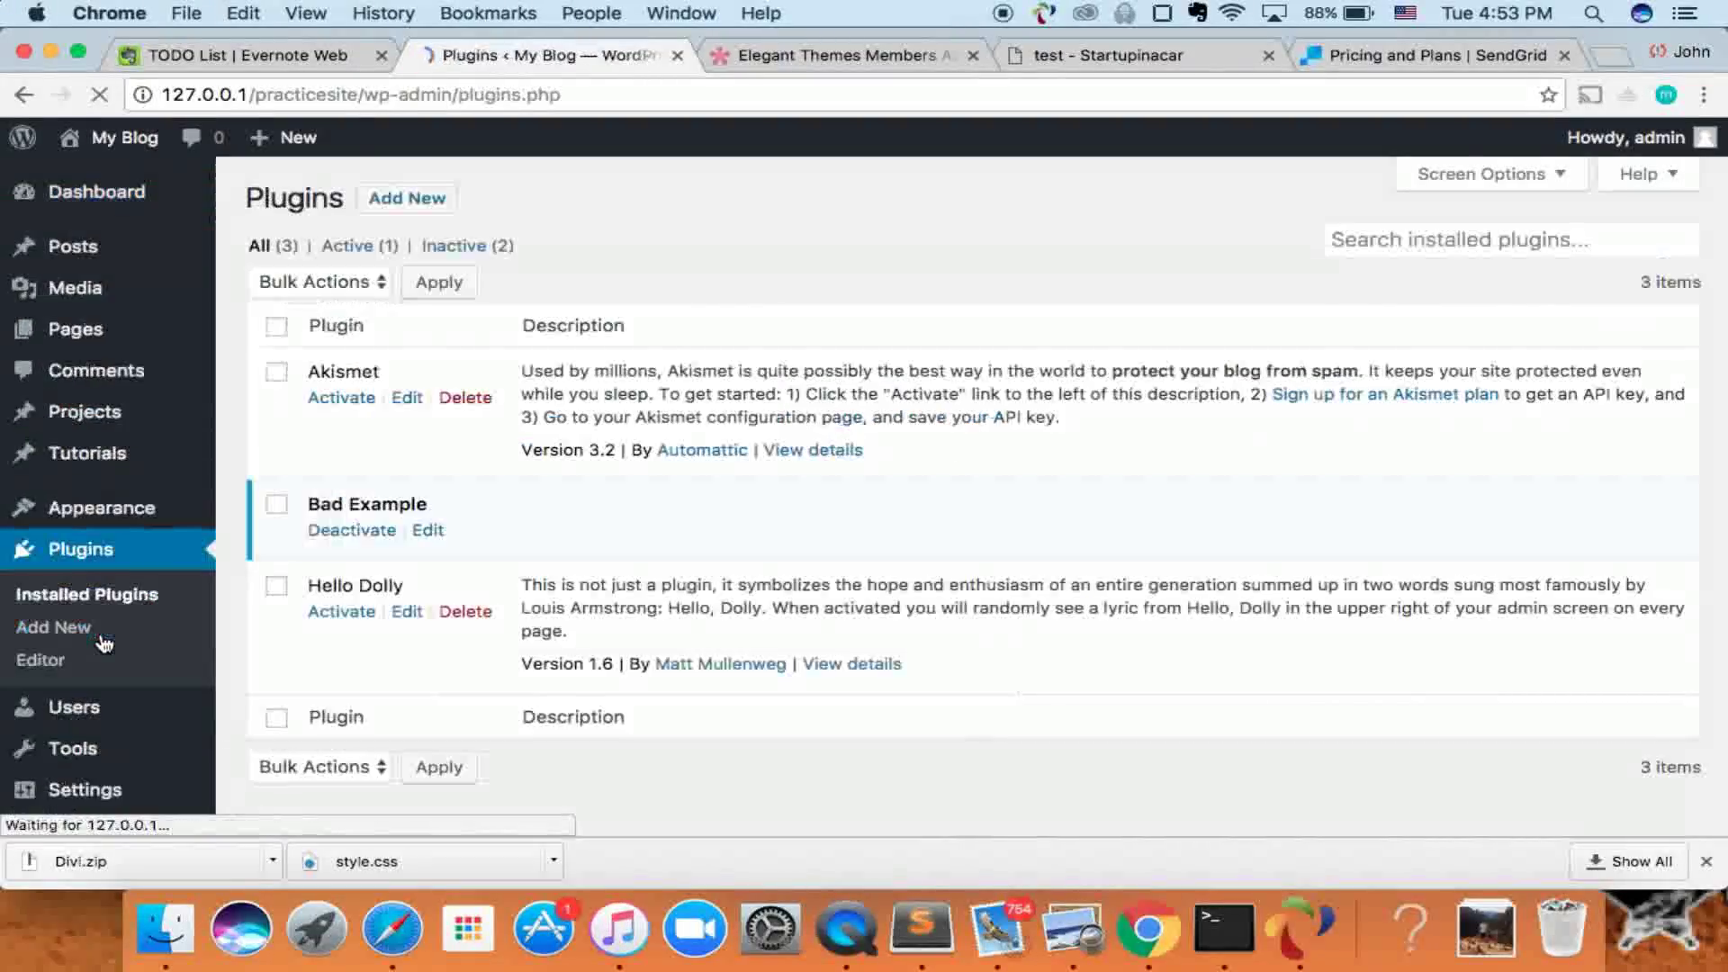
pyautogui.click(430, 195)
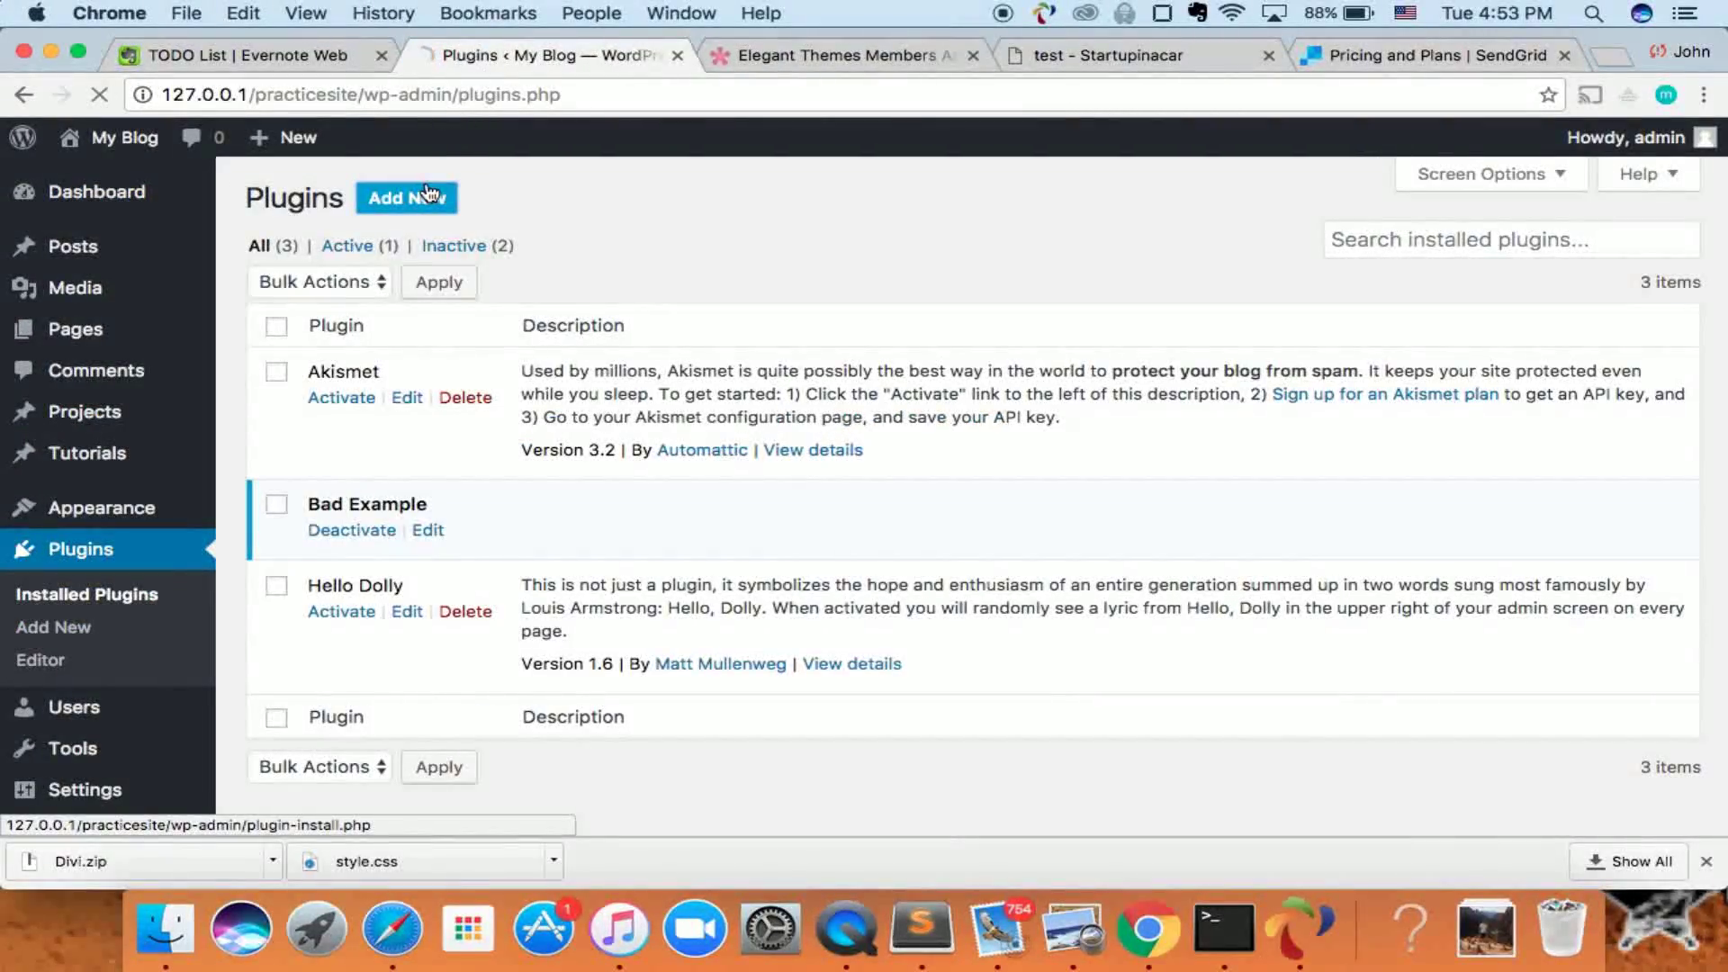
pyautogui.click(1342, 265)
pyautogui.write('conta')
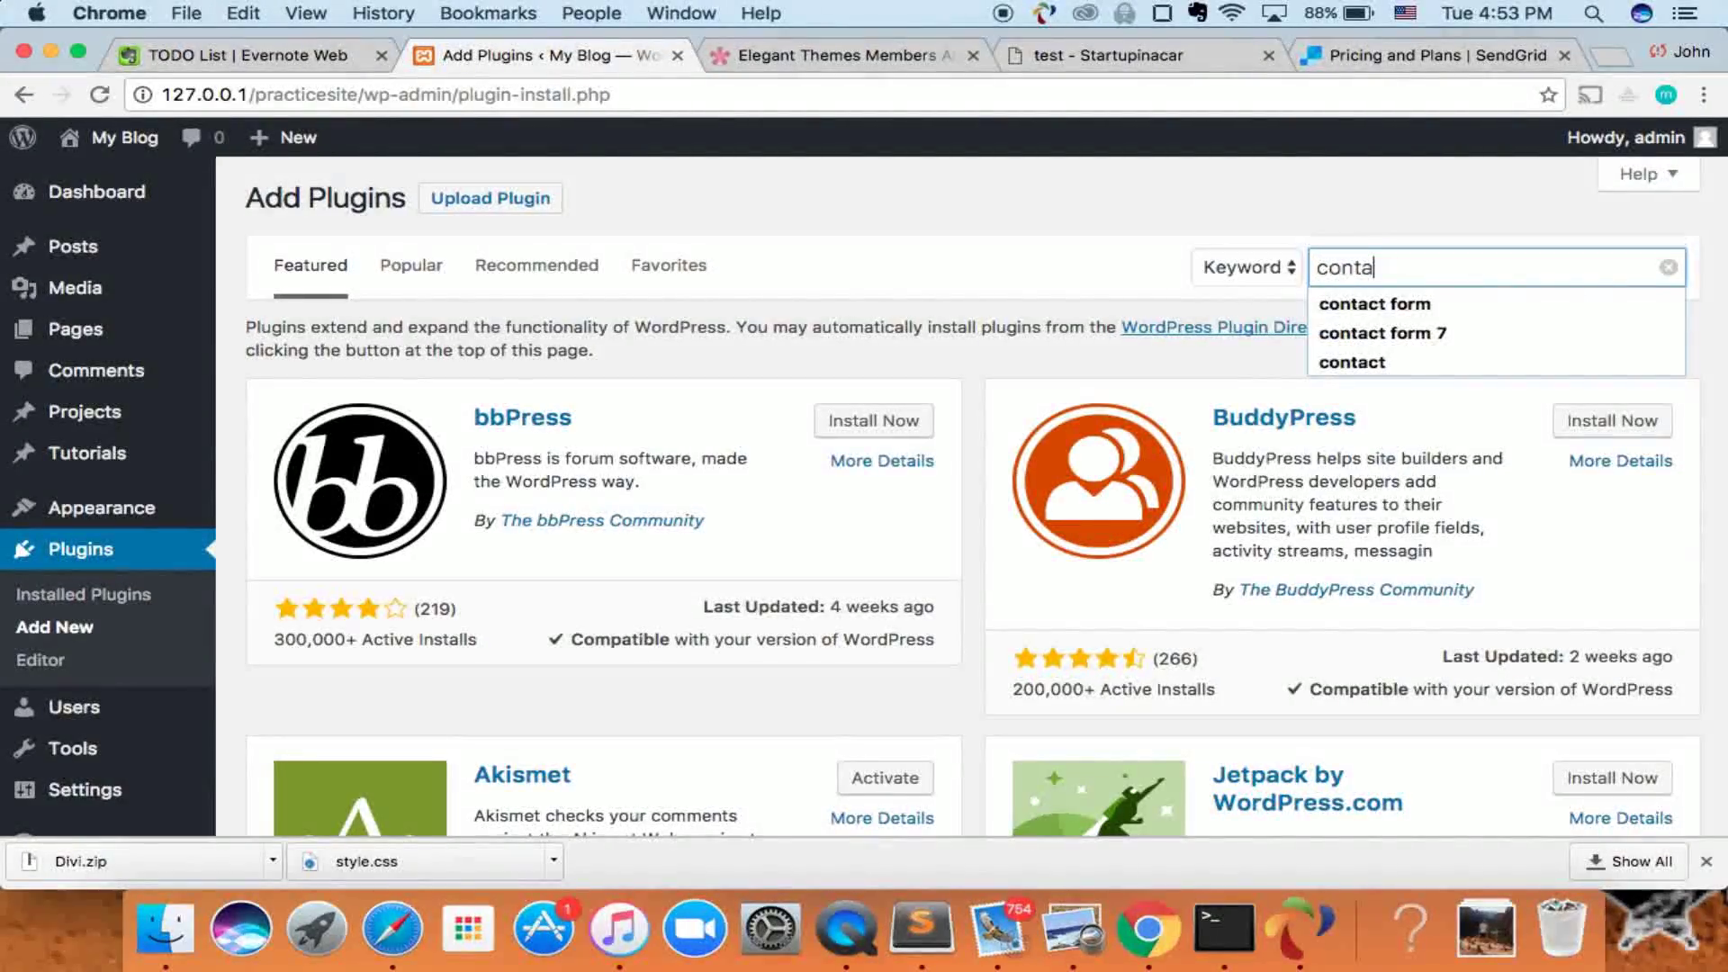
pyautogui.press('Down')
pyautogui.press('Down')
pyautogui.press('Return')
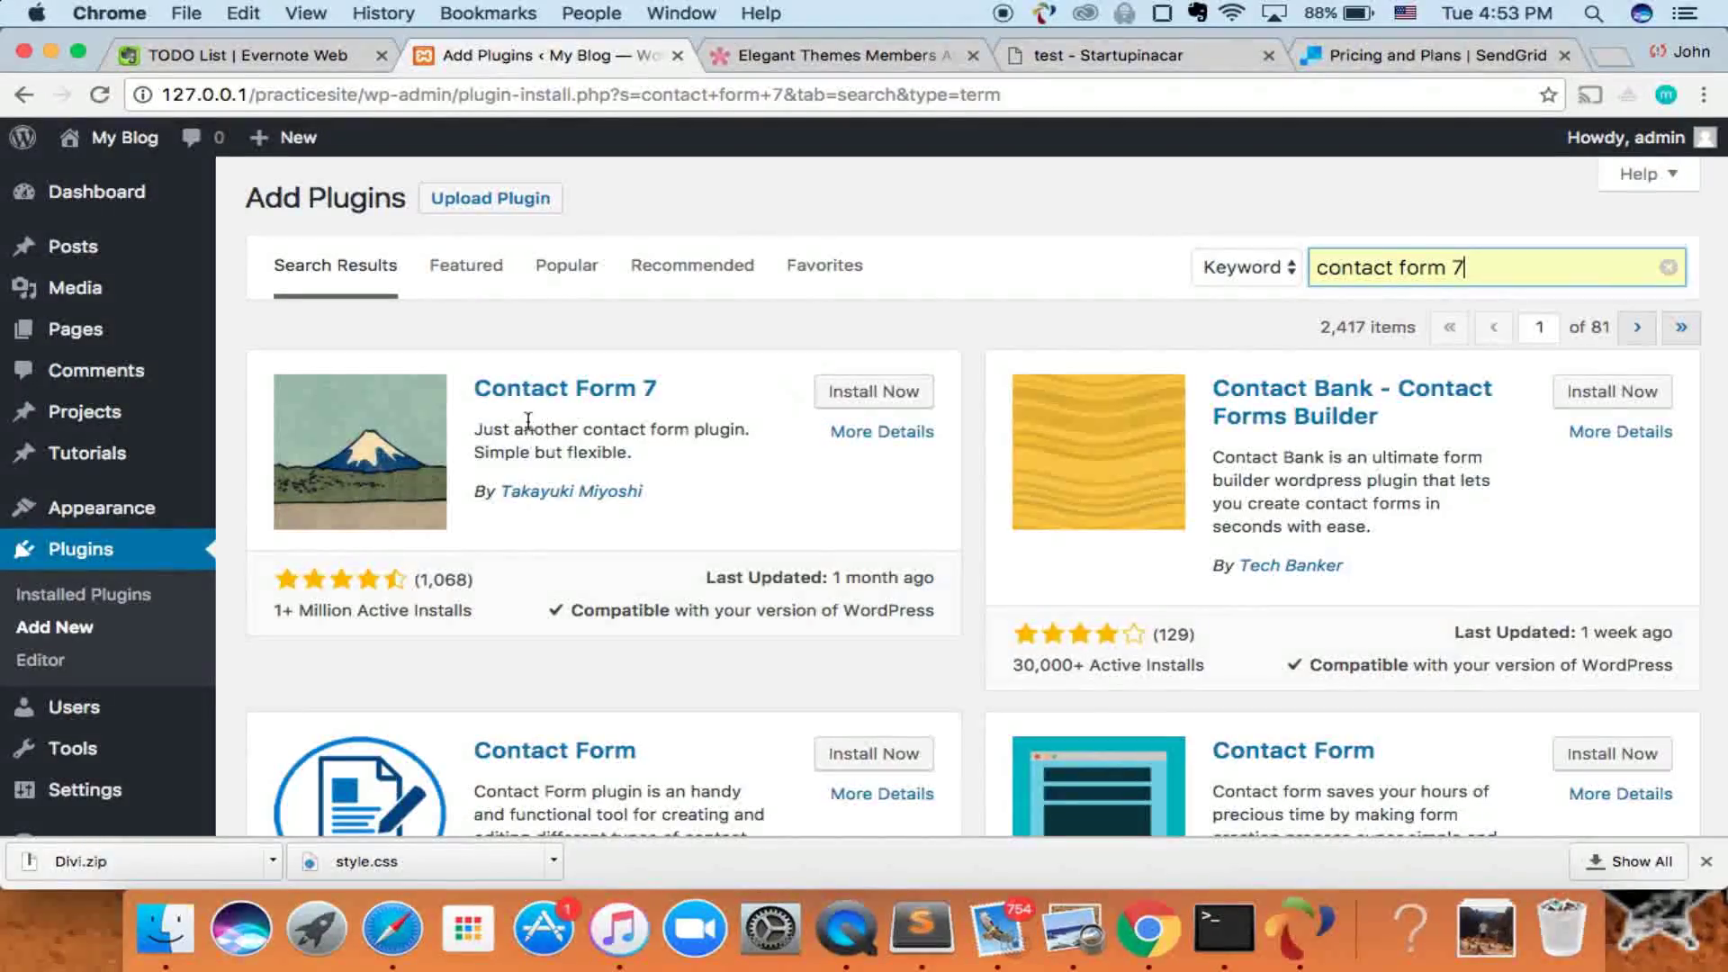
pyautogui.click(855, 393)
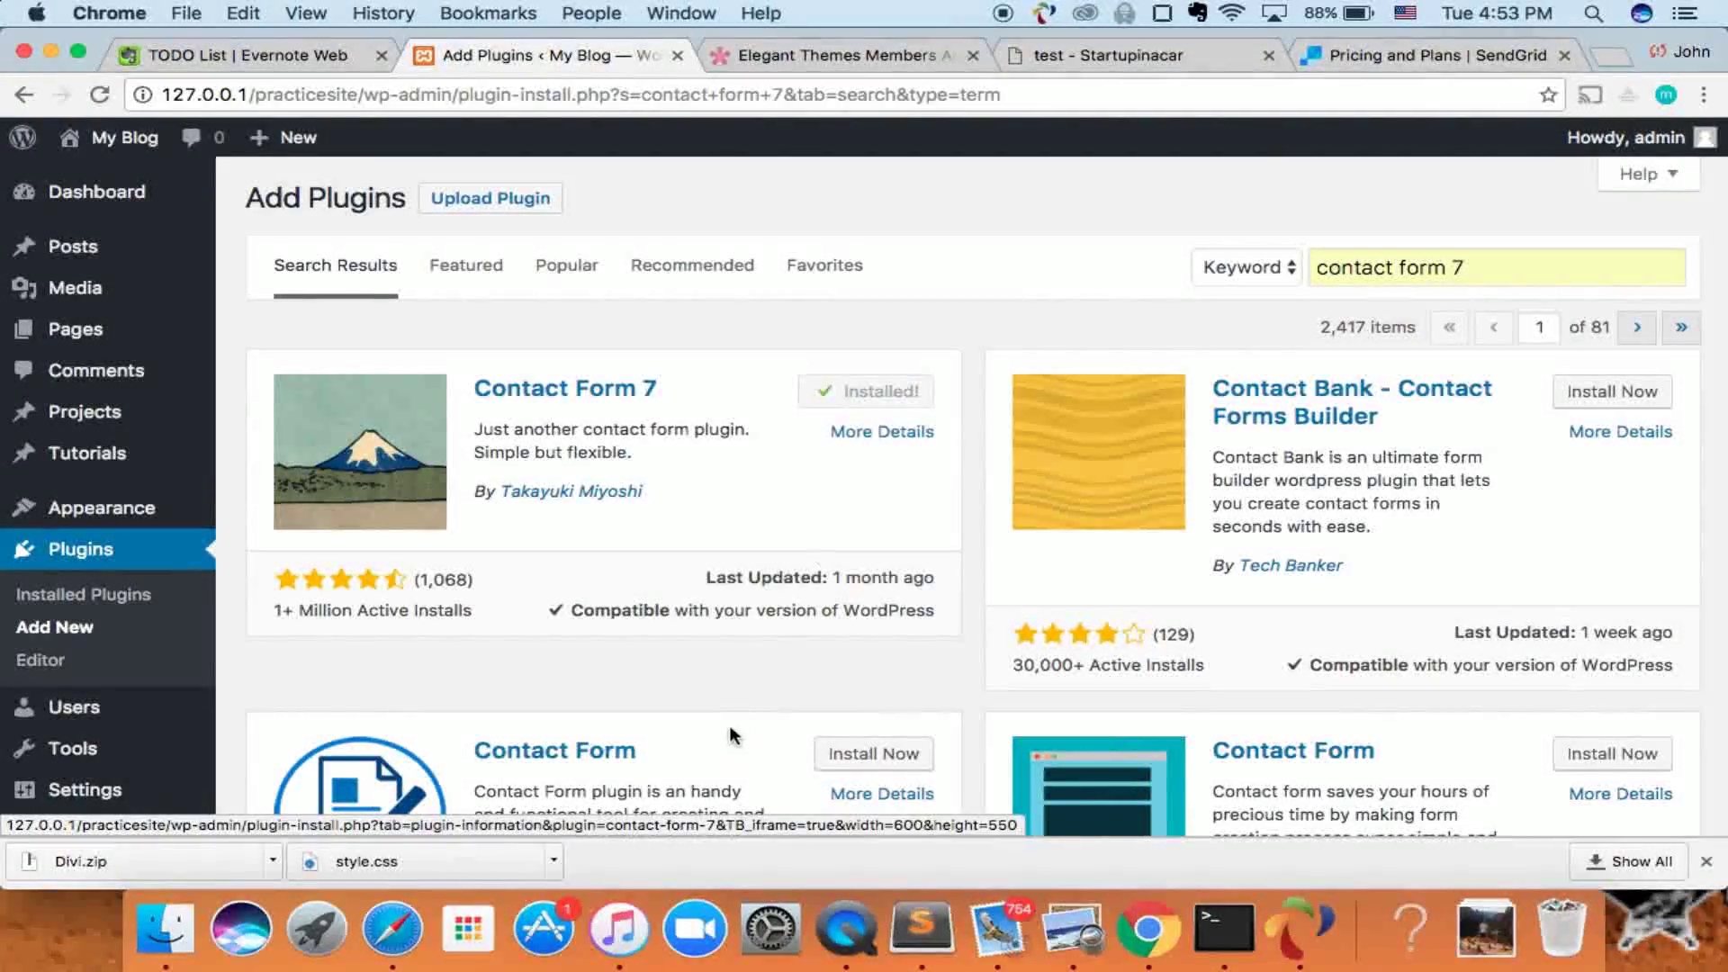
pyautogui.click(877, 392)
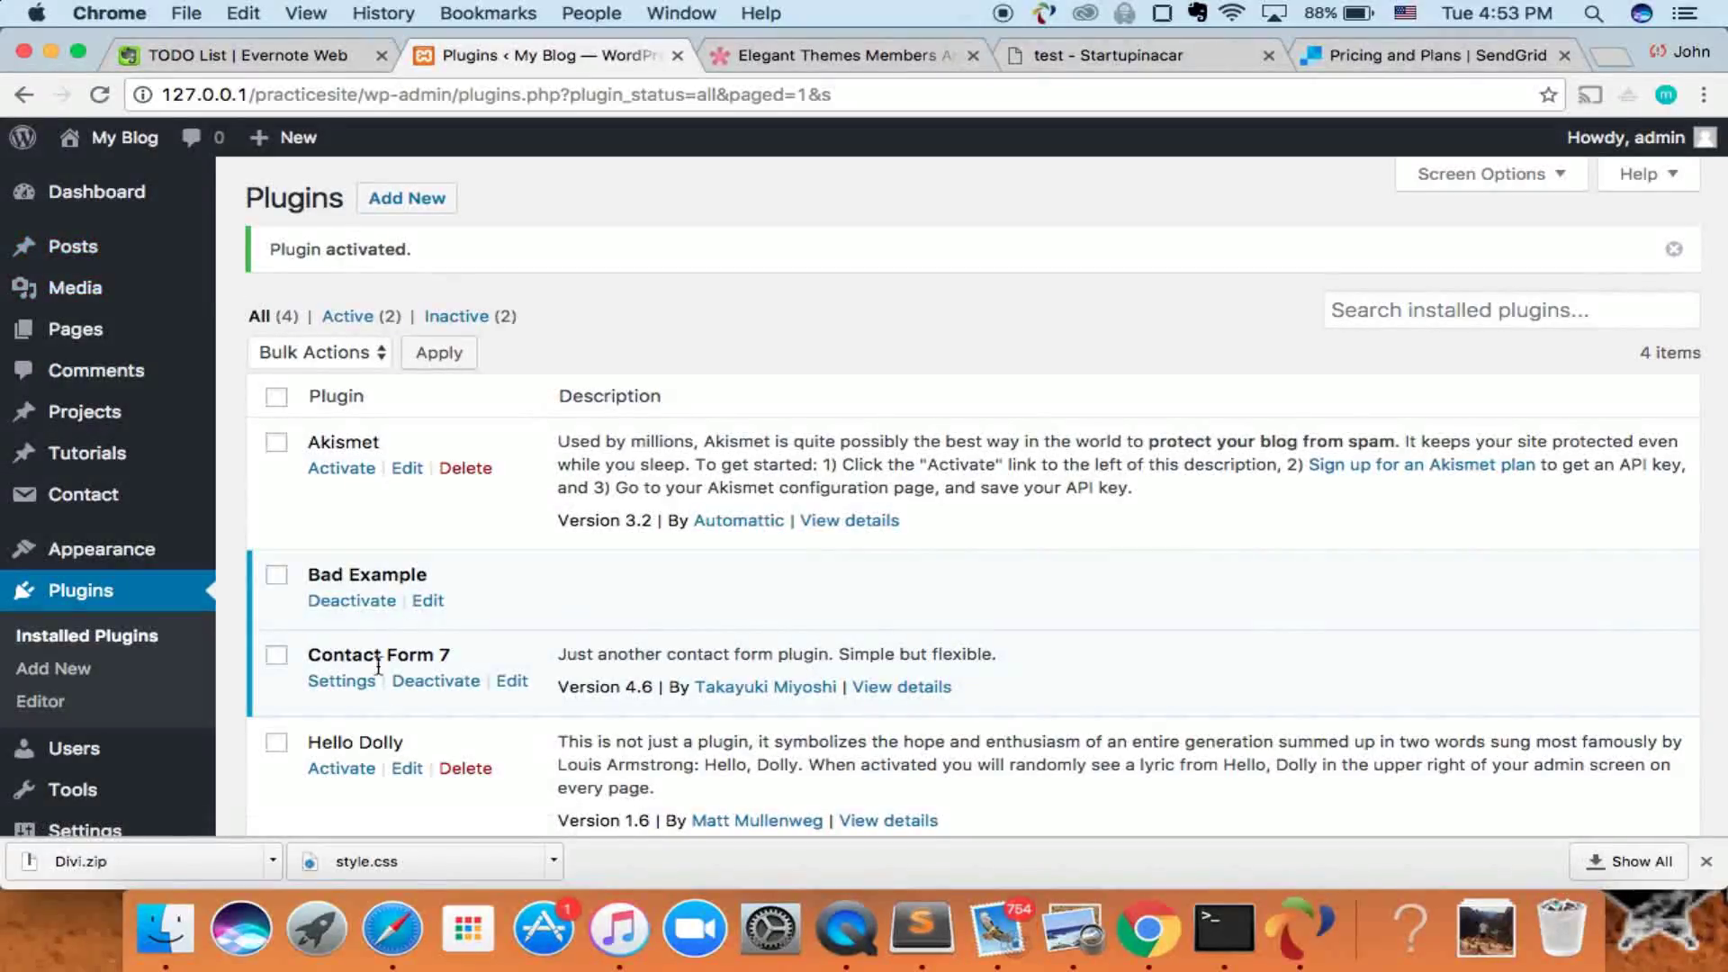
# - Open Contact > Contact Forms, which lists 'Contact form 1', and begin a new form with Add New
pyautogui.scroll(-4, 479, 414)
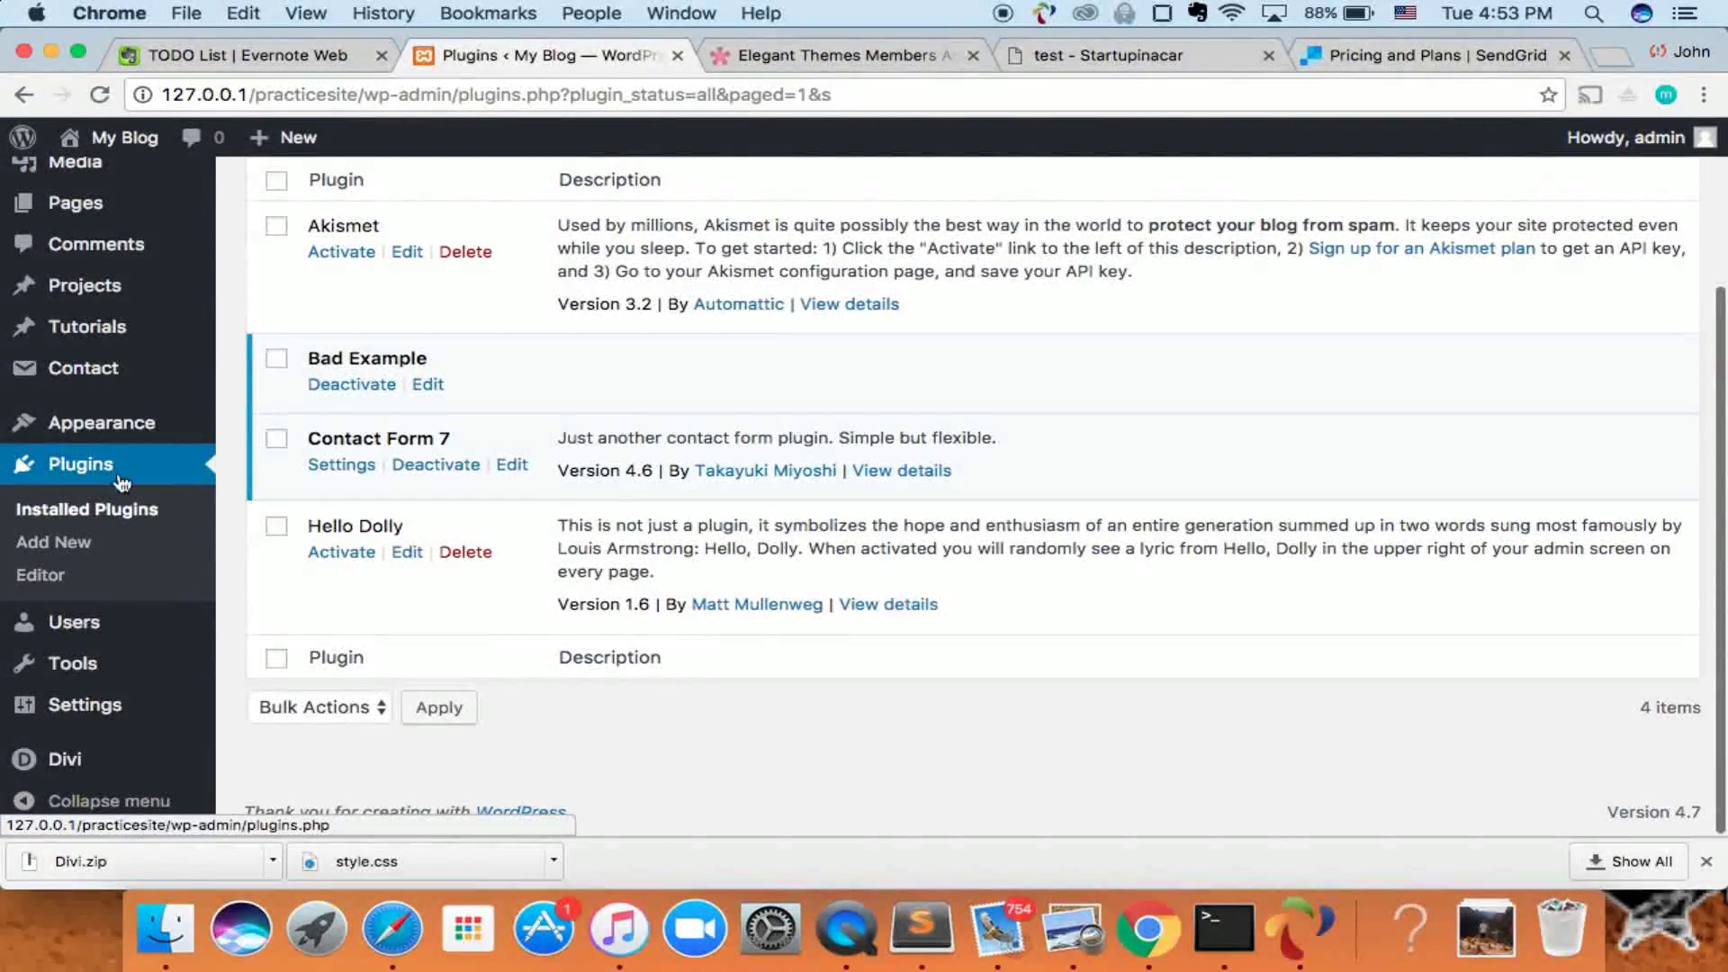
pyautogui.scroll(2, 219, 500)
pyautogui.moveTo(59, 518)
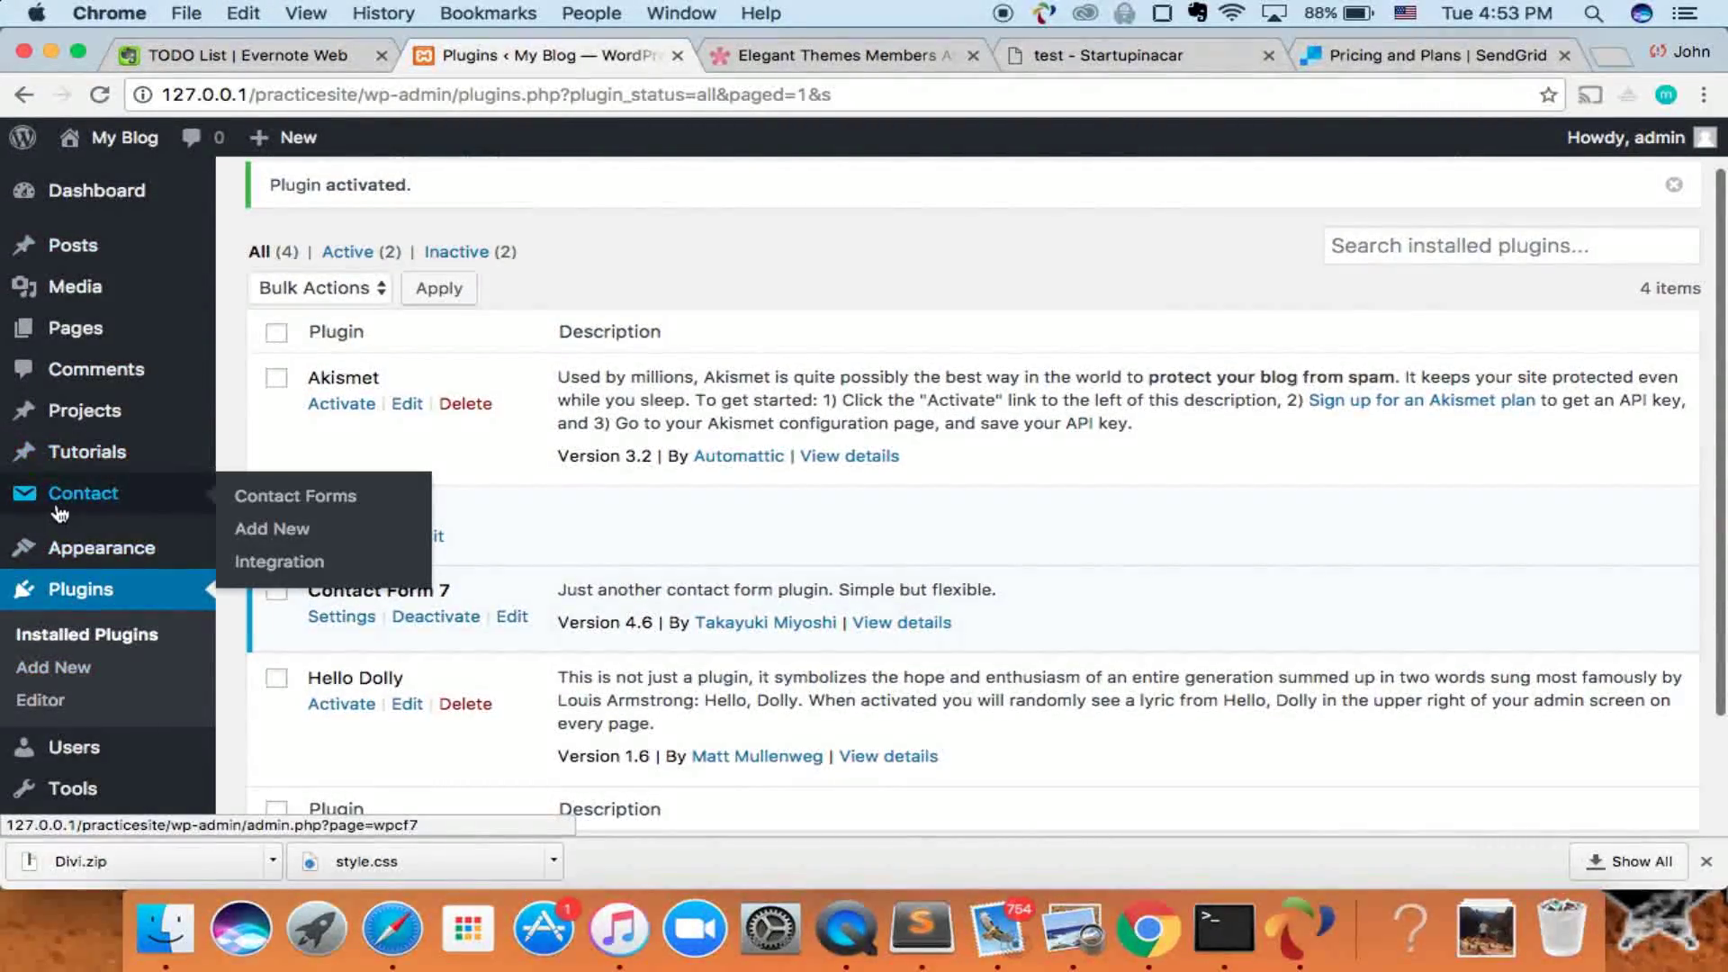
pyautogui.click(117, 501)
pyautogui.moveTo(101, 501)
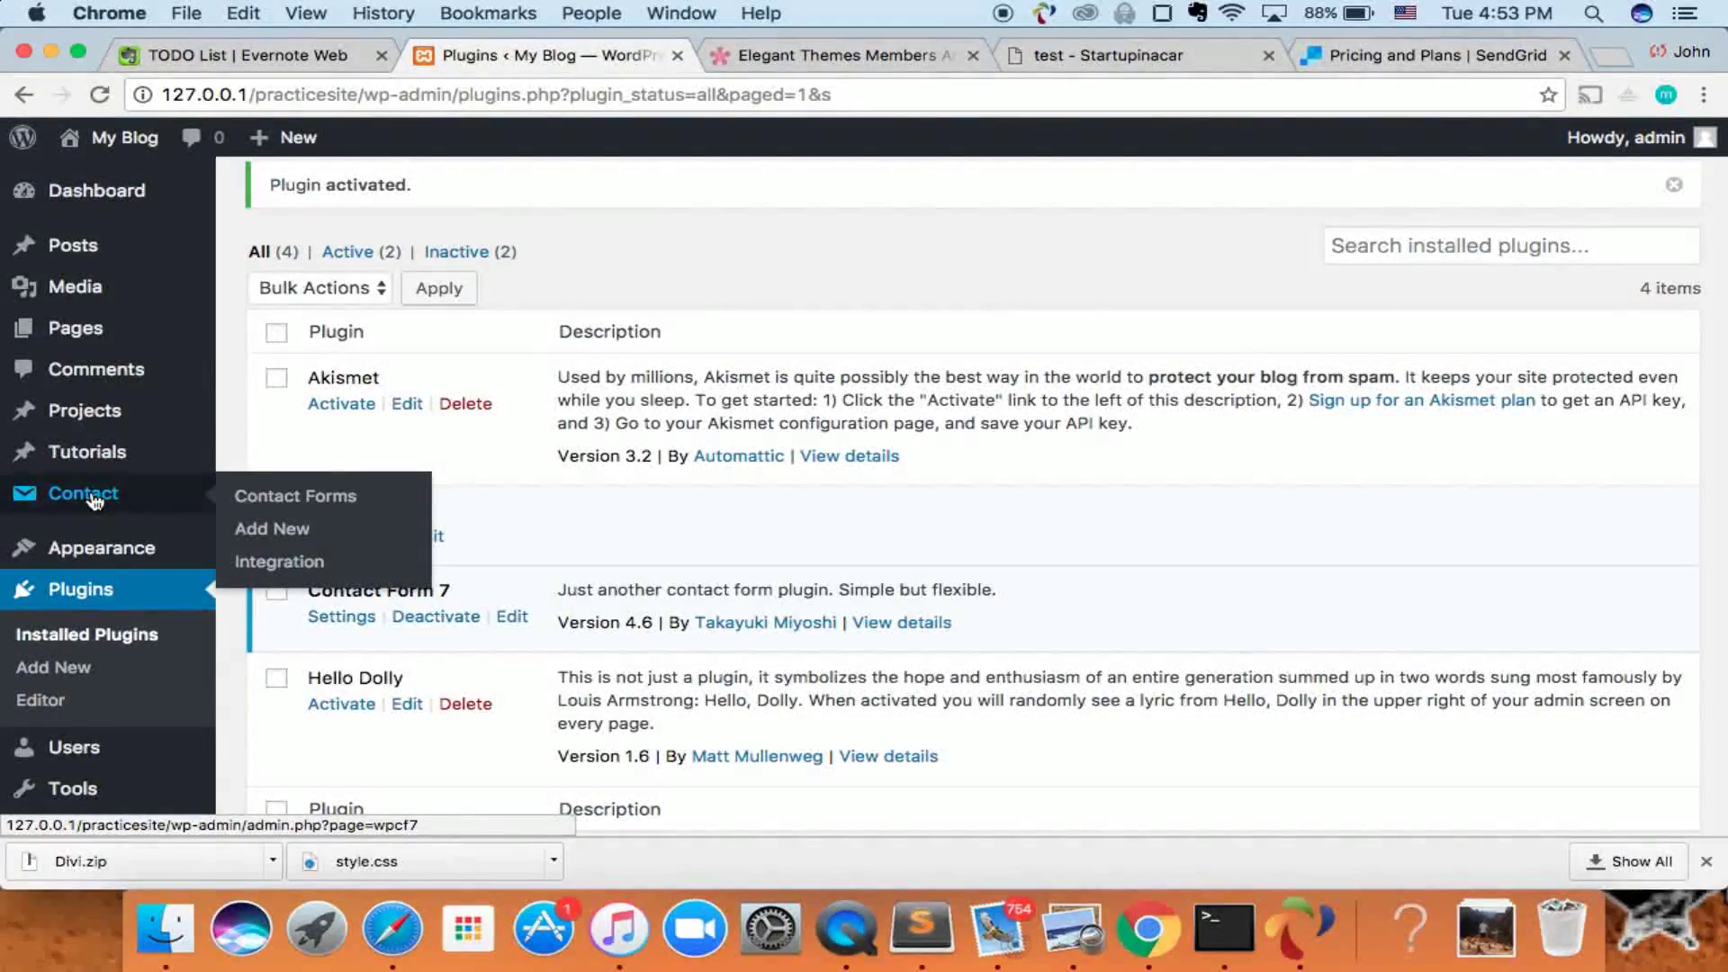
pyautogui.click(94, 500)
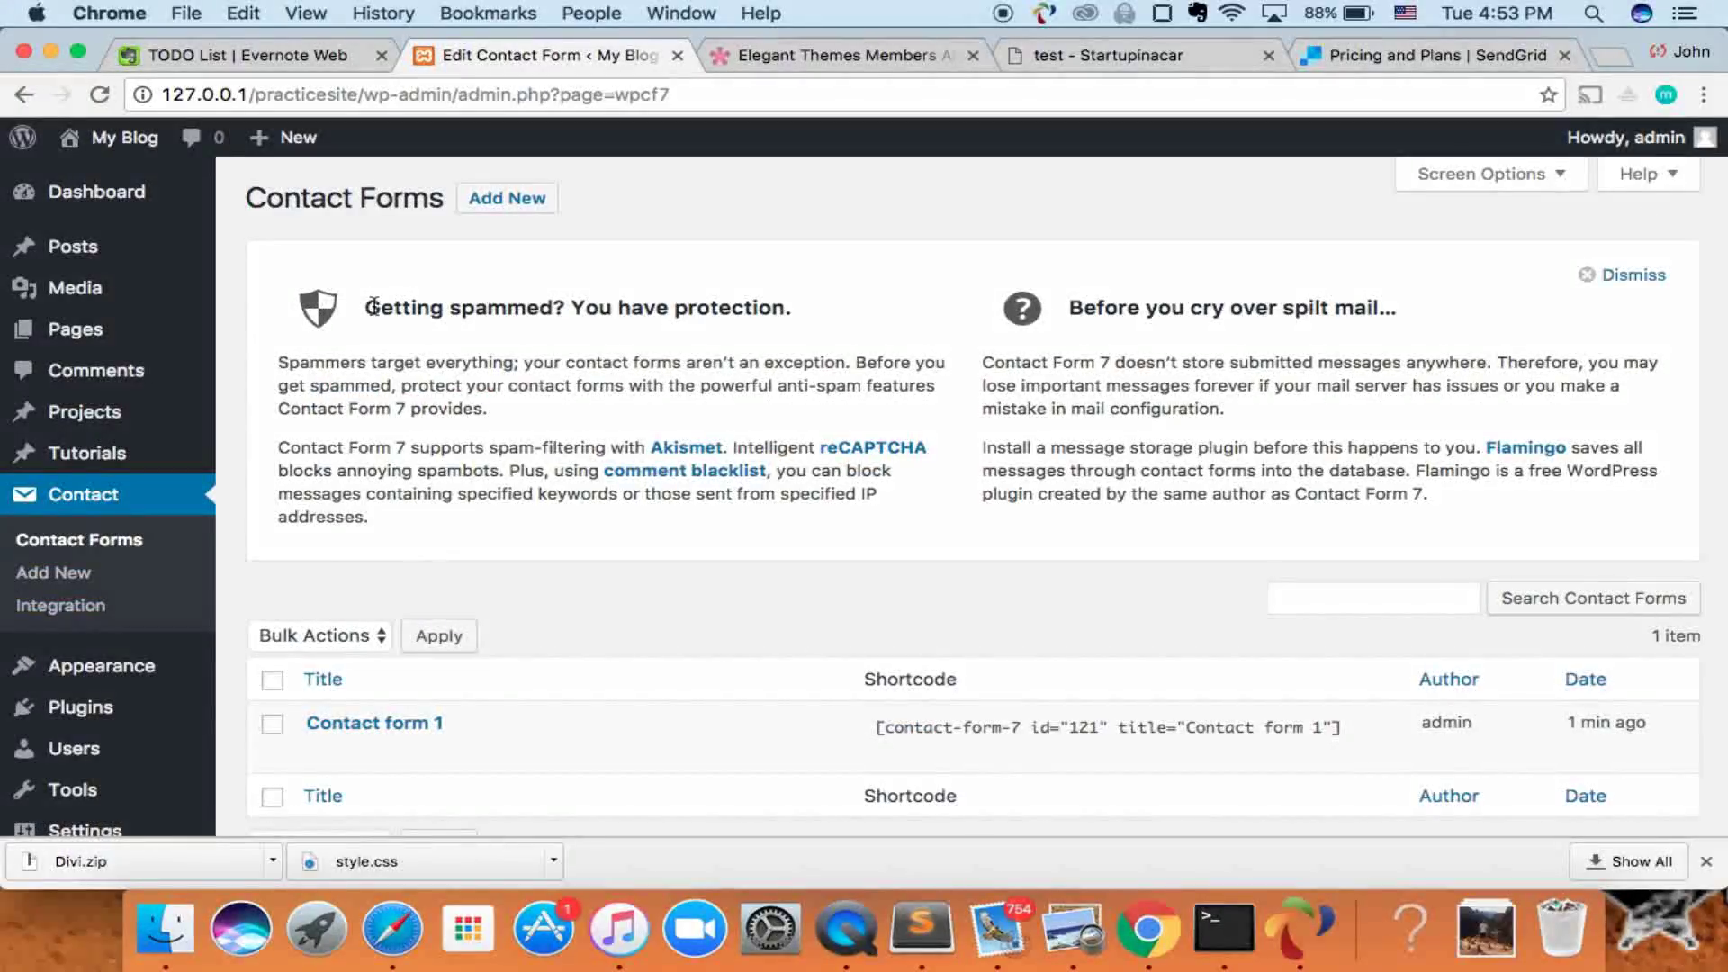
pyautogui.scroll(-3, 395, 516)
pyautogui.scroll(3, 394, 516)
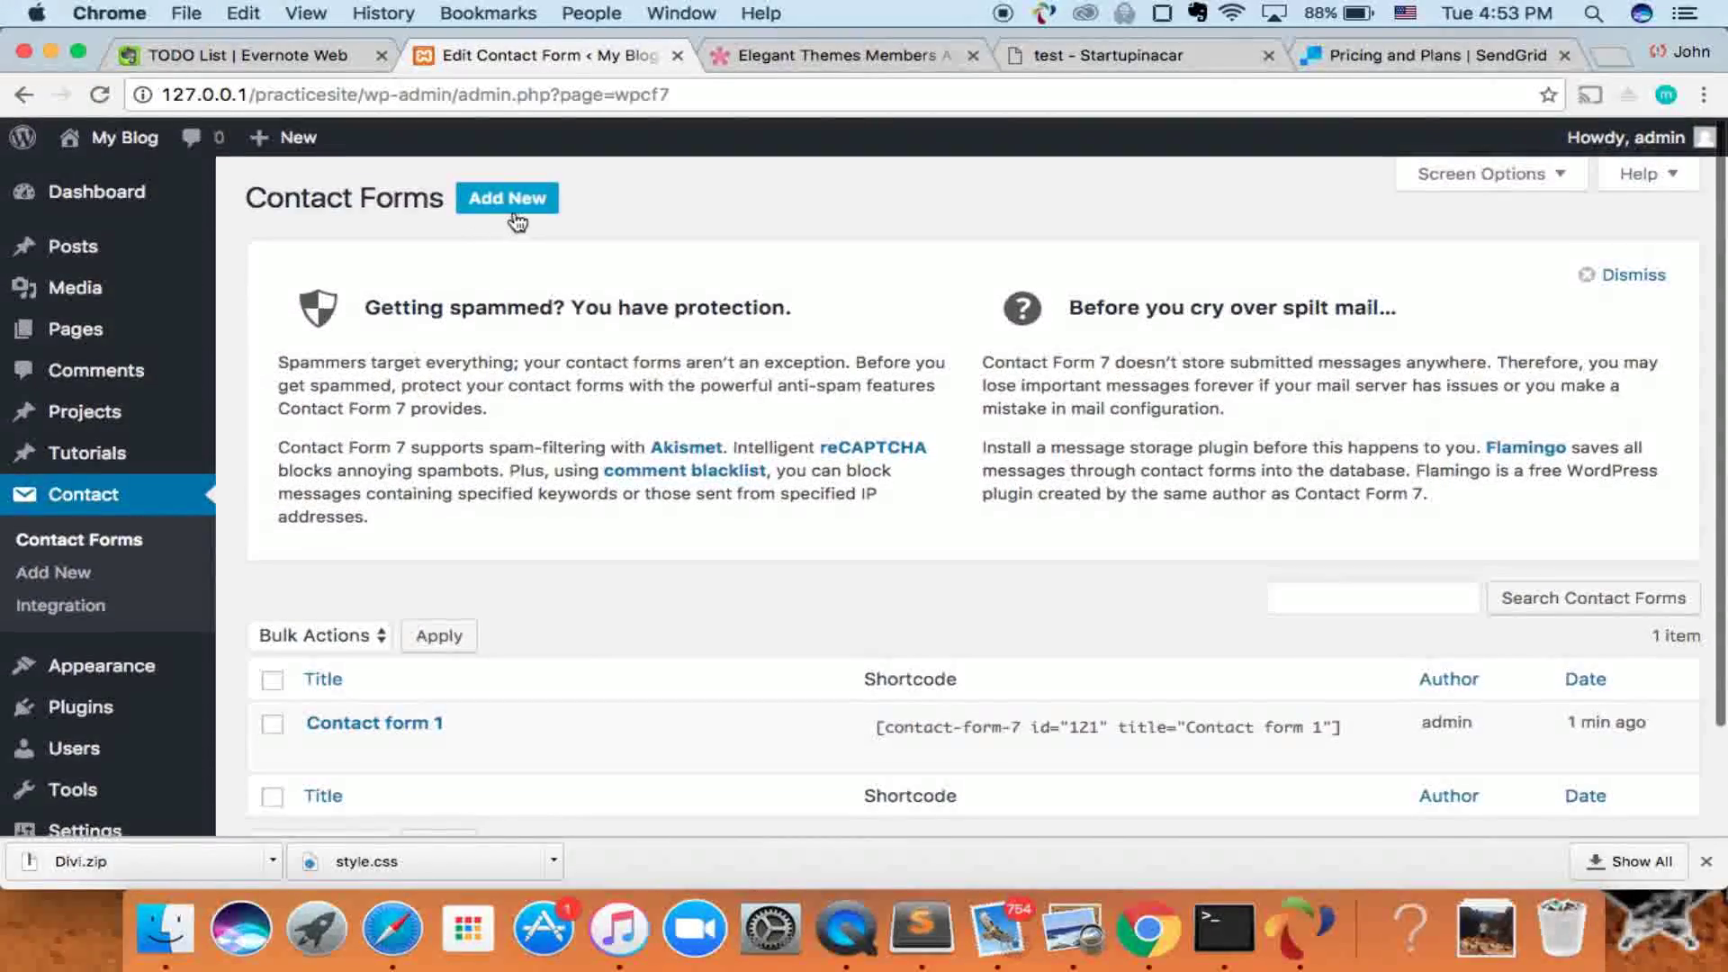
pyautogui.click(497, 202)
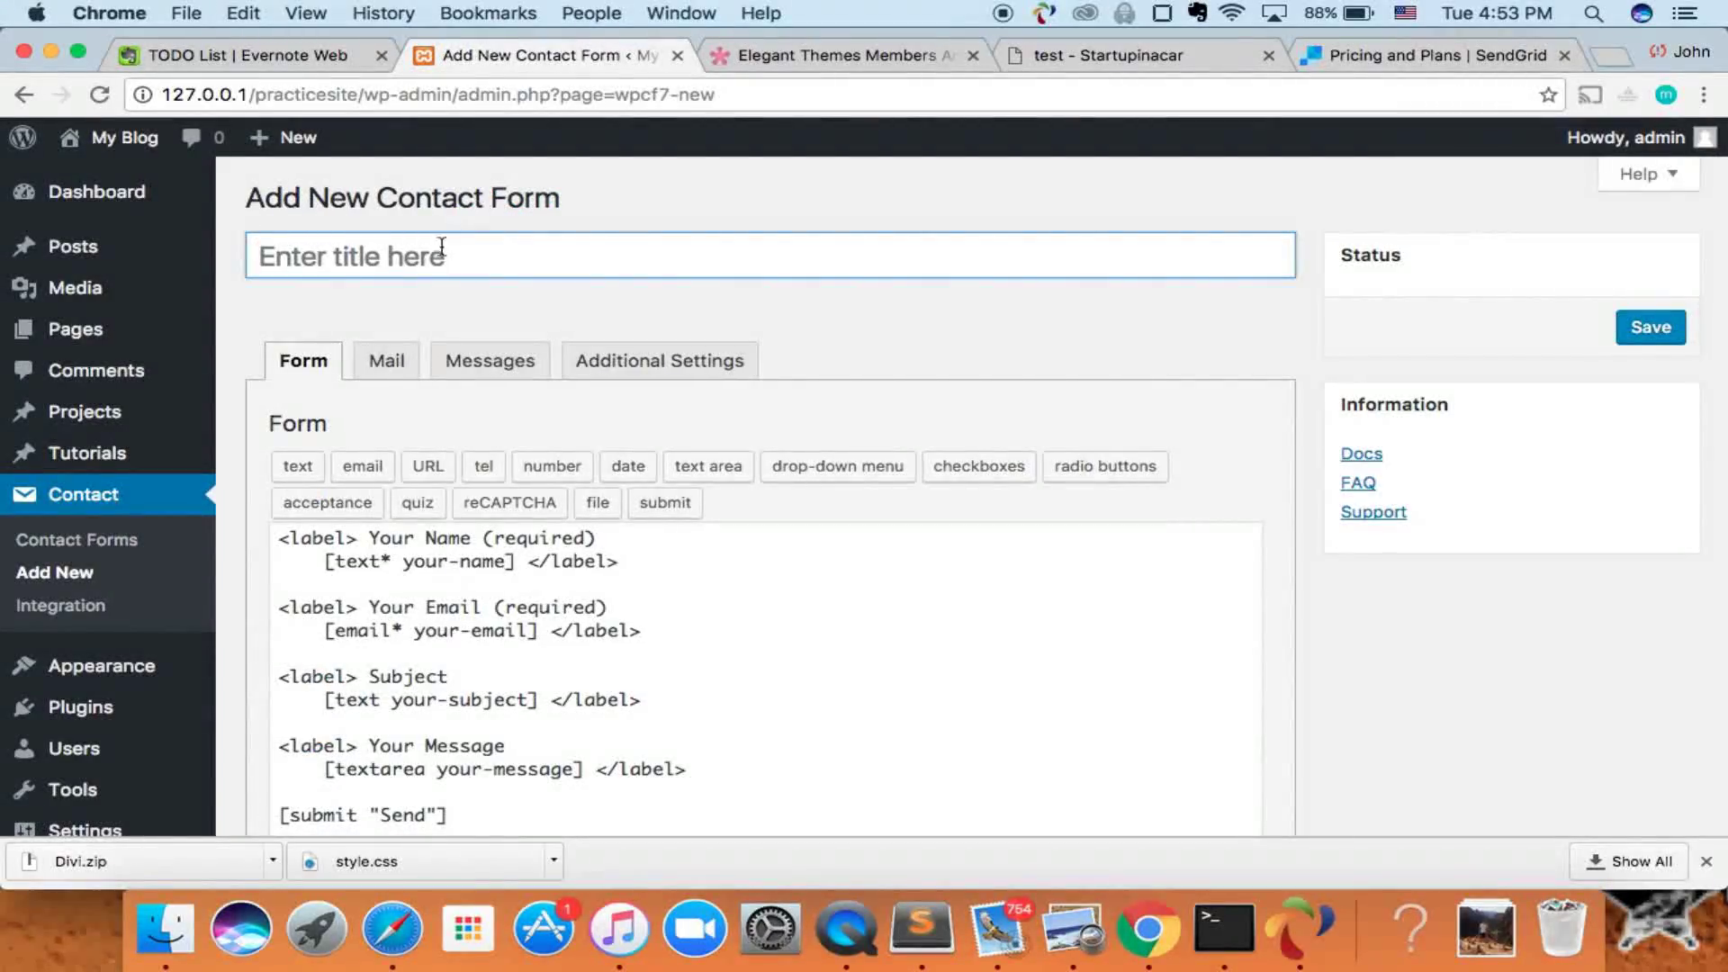
# - Title the new contact form 'Hire Me!'
pyautogui.click(434, 262)
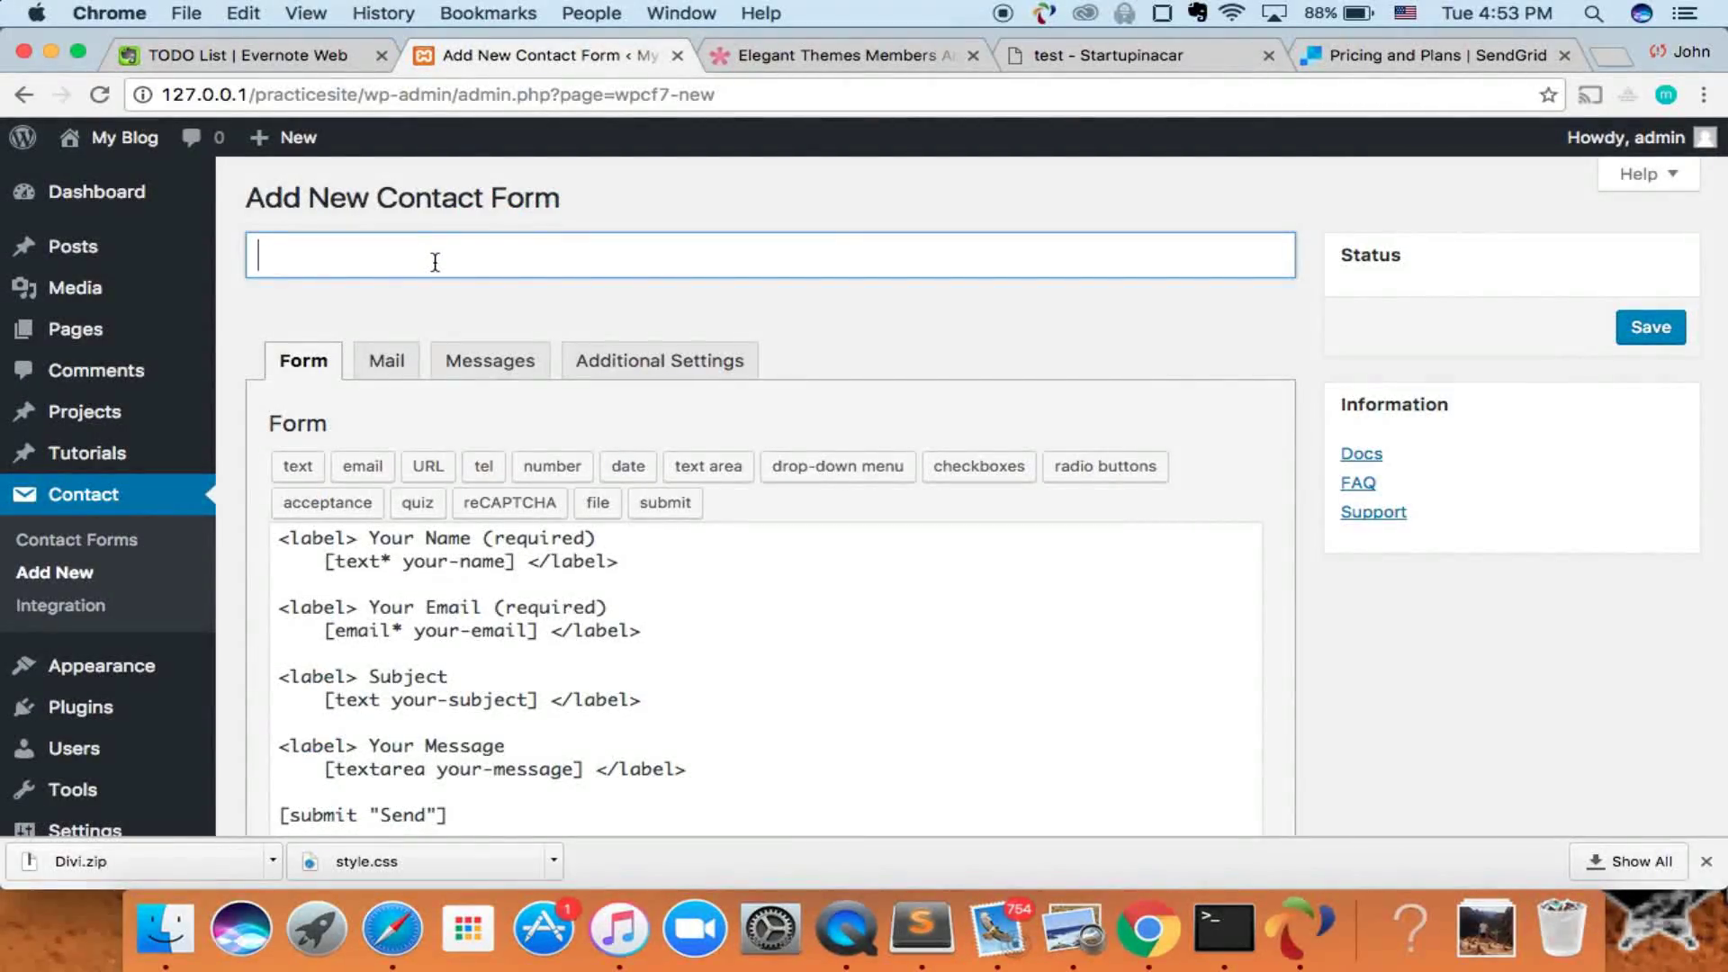
pyautogui.write('Hire Me')
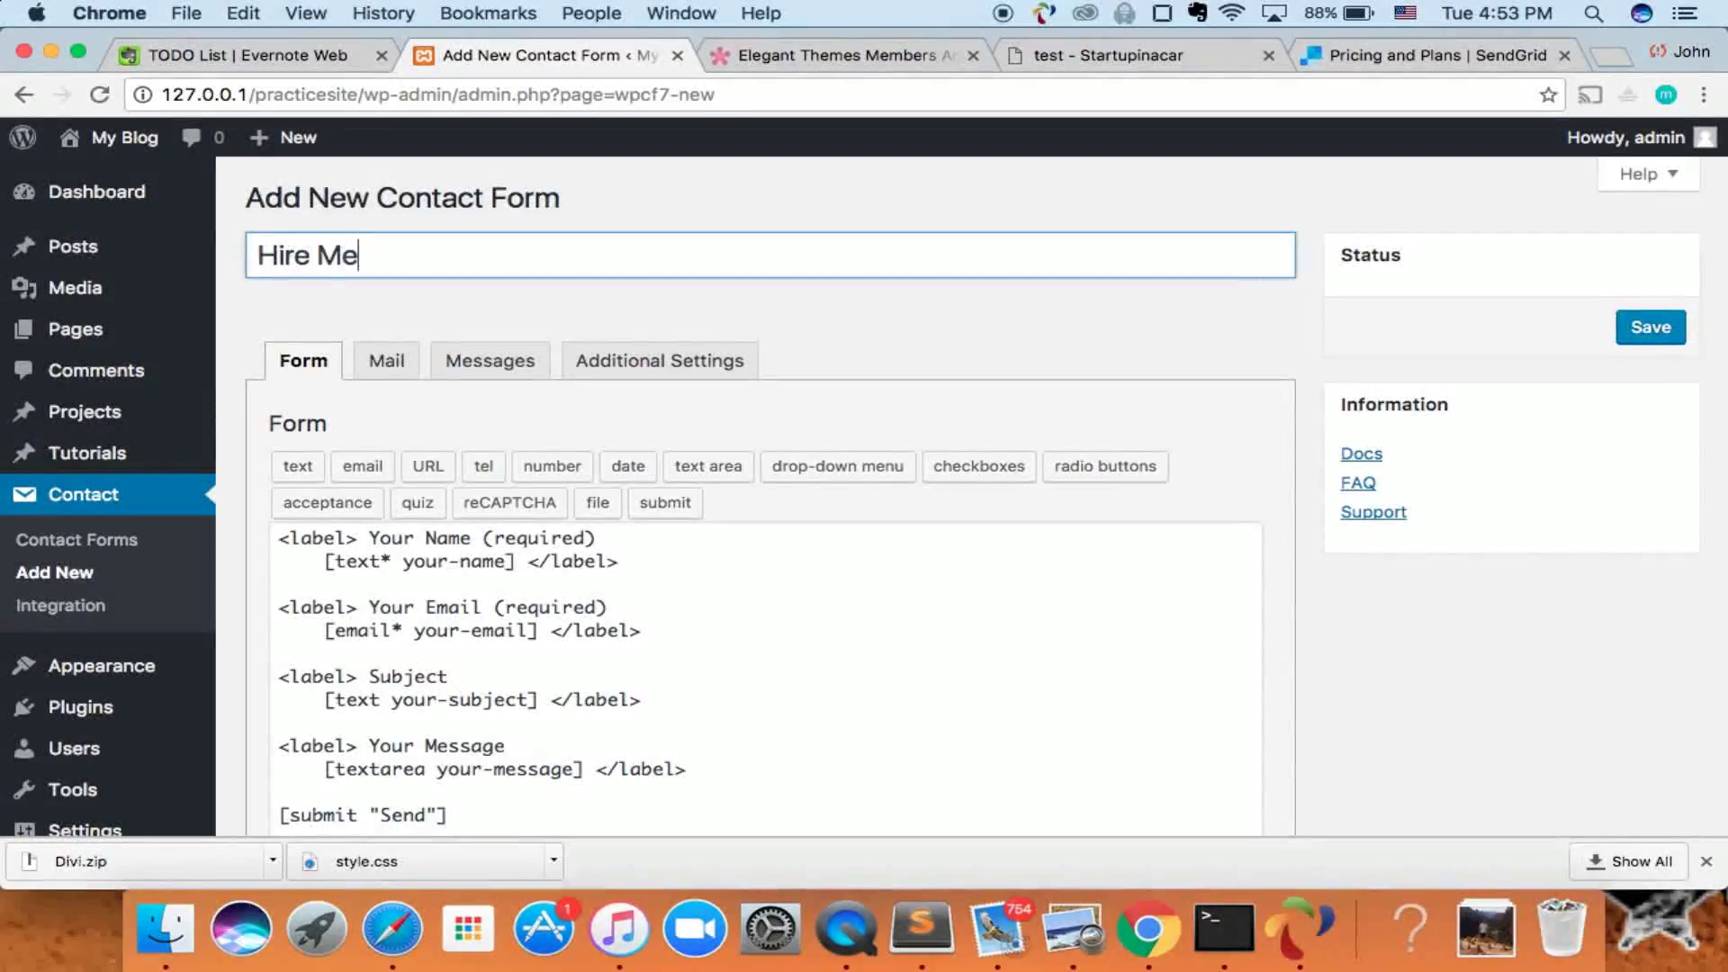
pyautogui.write('!')
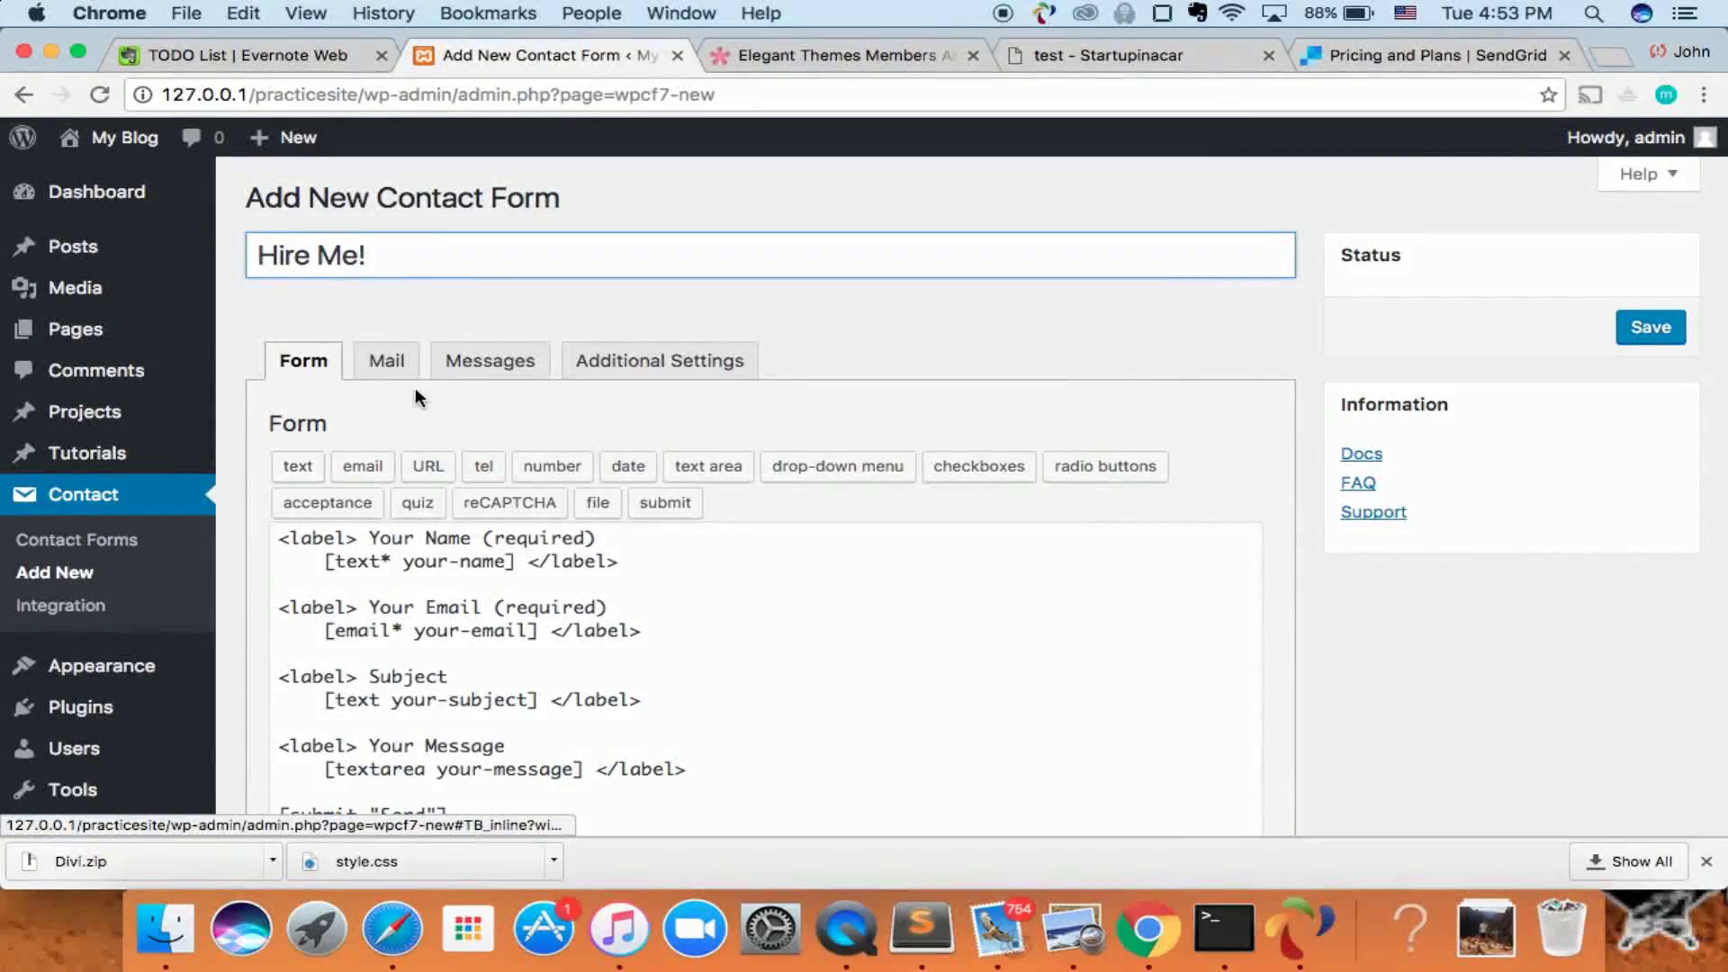
pyautogui.scroll(-4, 414, 387)
pyautogui.scroll(3, 488, 364)
pyautogui.scroll(-3, 383, 380)
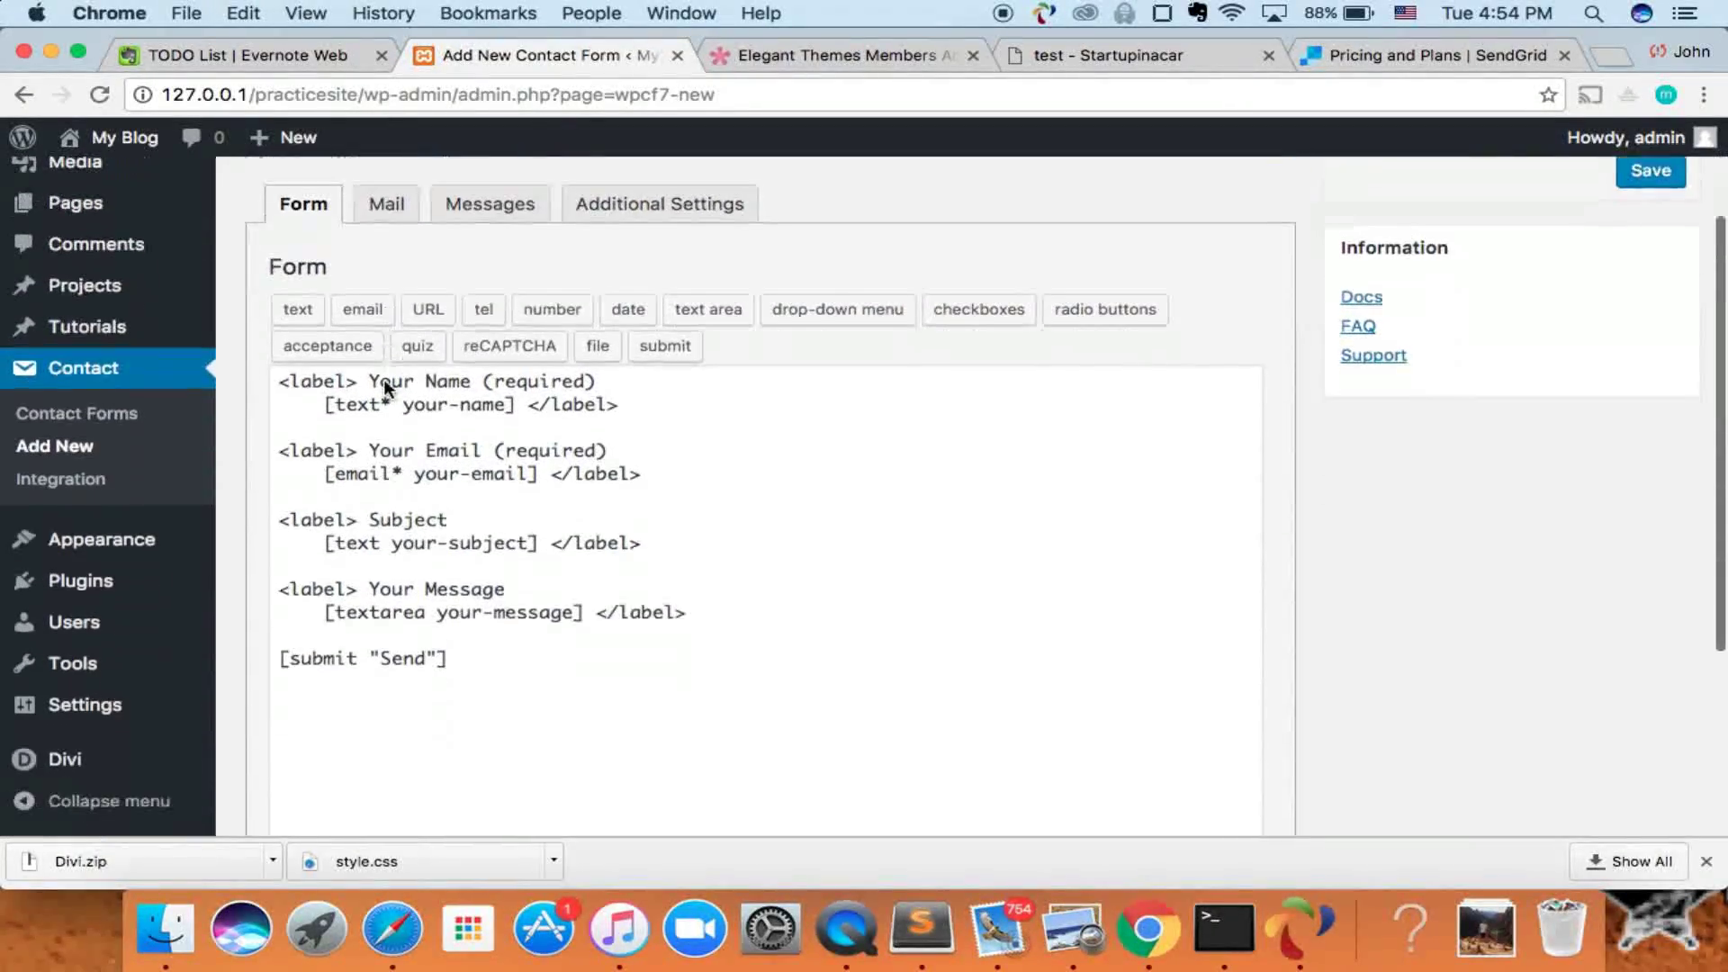
# - Review the template's name and email field markup, then insert blank lines above the Your Name label
pyautogui.moveTo(282, 378); pyautogui.dragTo(497, 654)
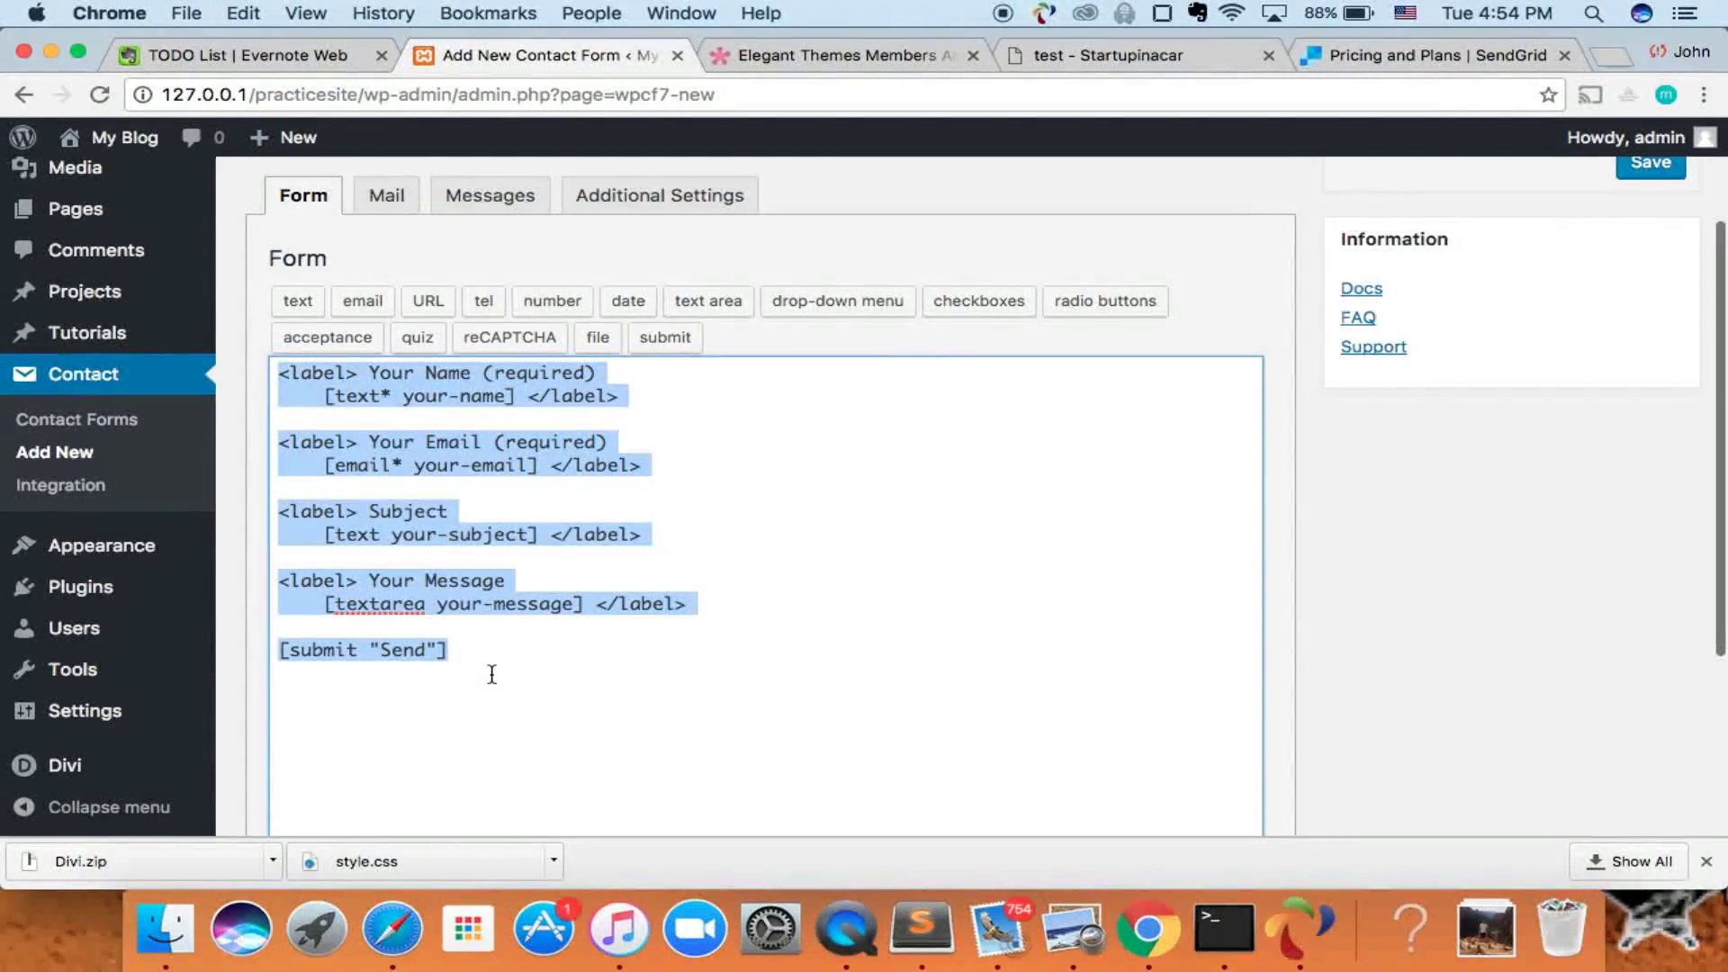
pyautogui.click(491, 662)
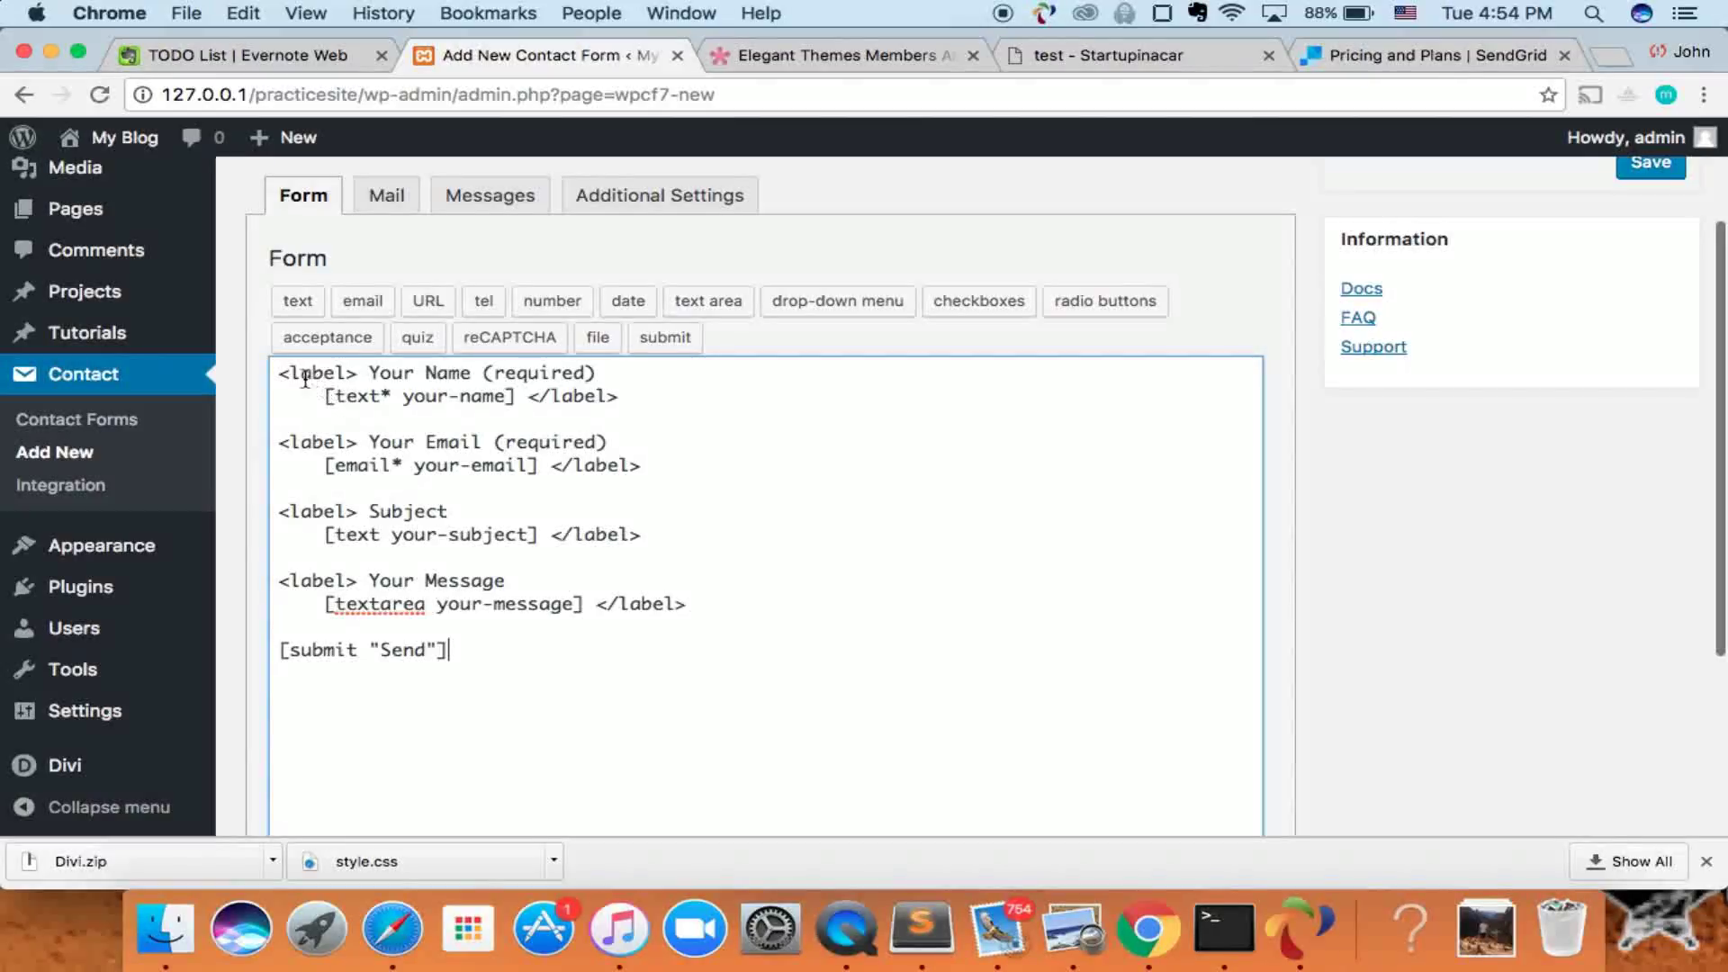
pyautogui.moveTo(282, 373); pyautogui.dragTo(596, 376)
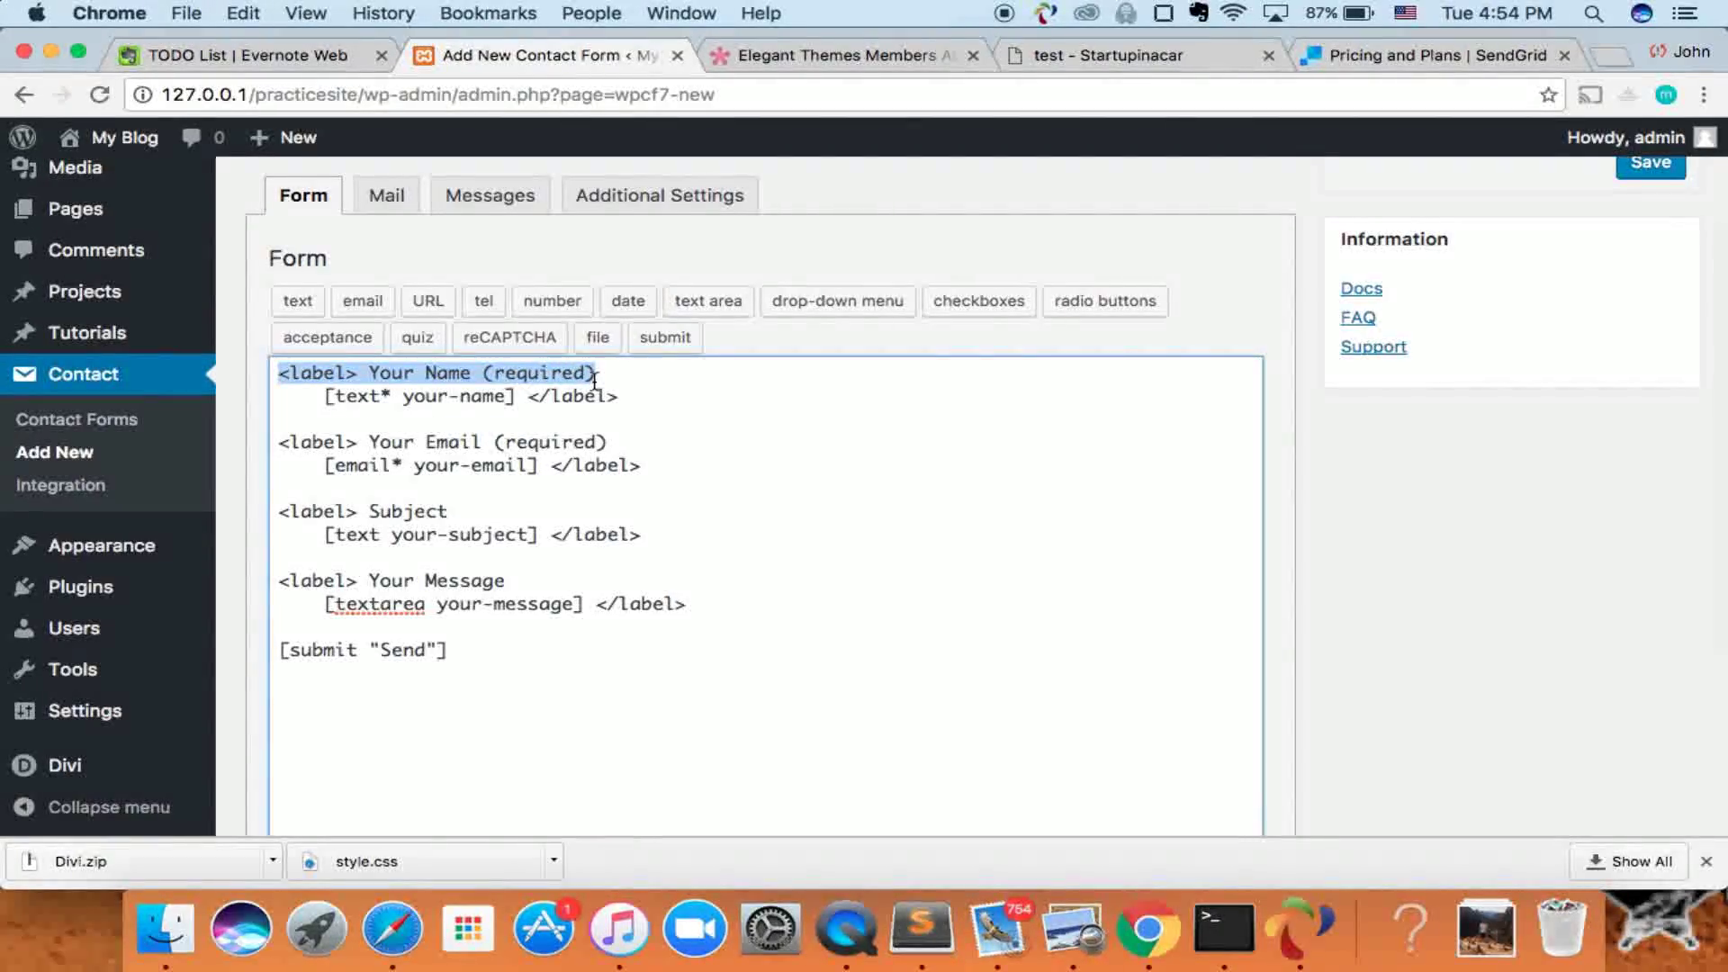
pyautogui.moveTo(325, 397); pyautogui.dragTo(515, 405)
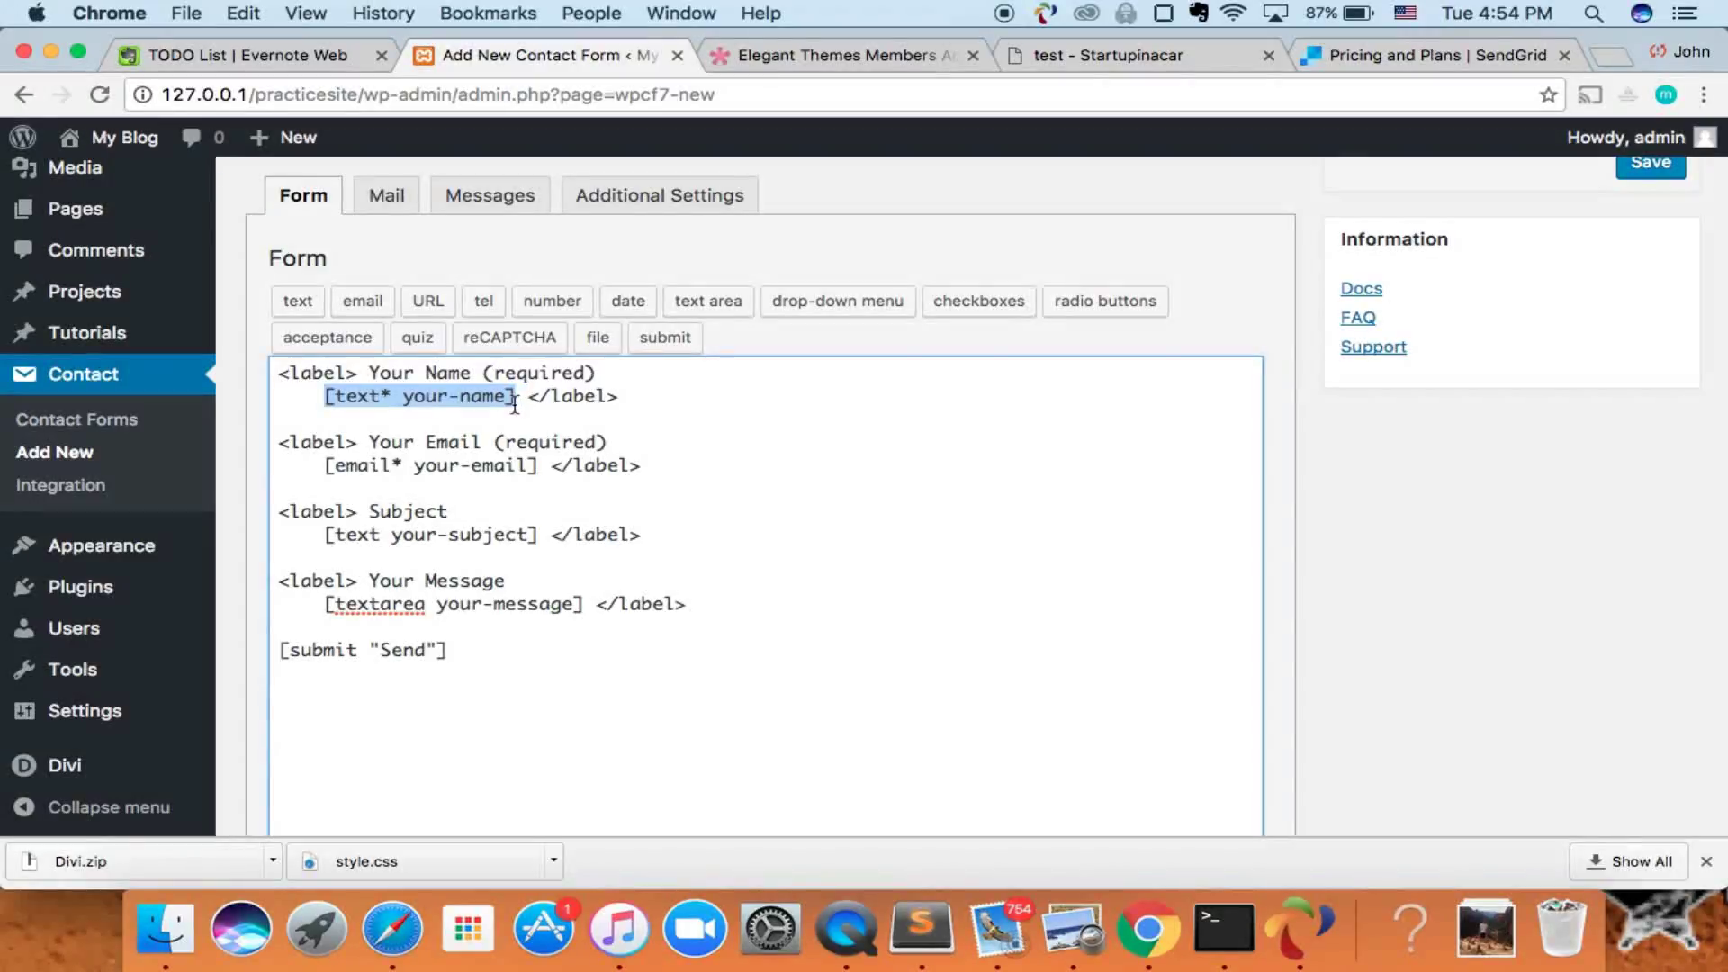
pyautogui.click(541, 399)
pyautogui.moveTo(310, 439); pyautogui.dragTo(395, 466)
pyautogui.click(413, 473)
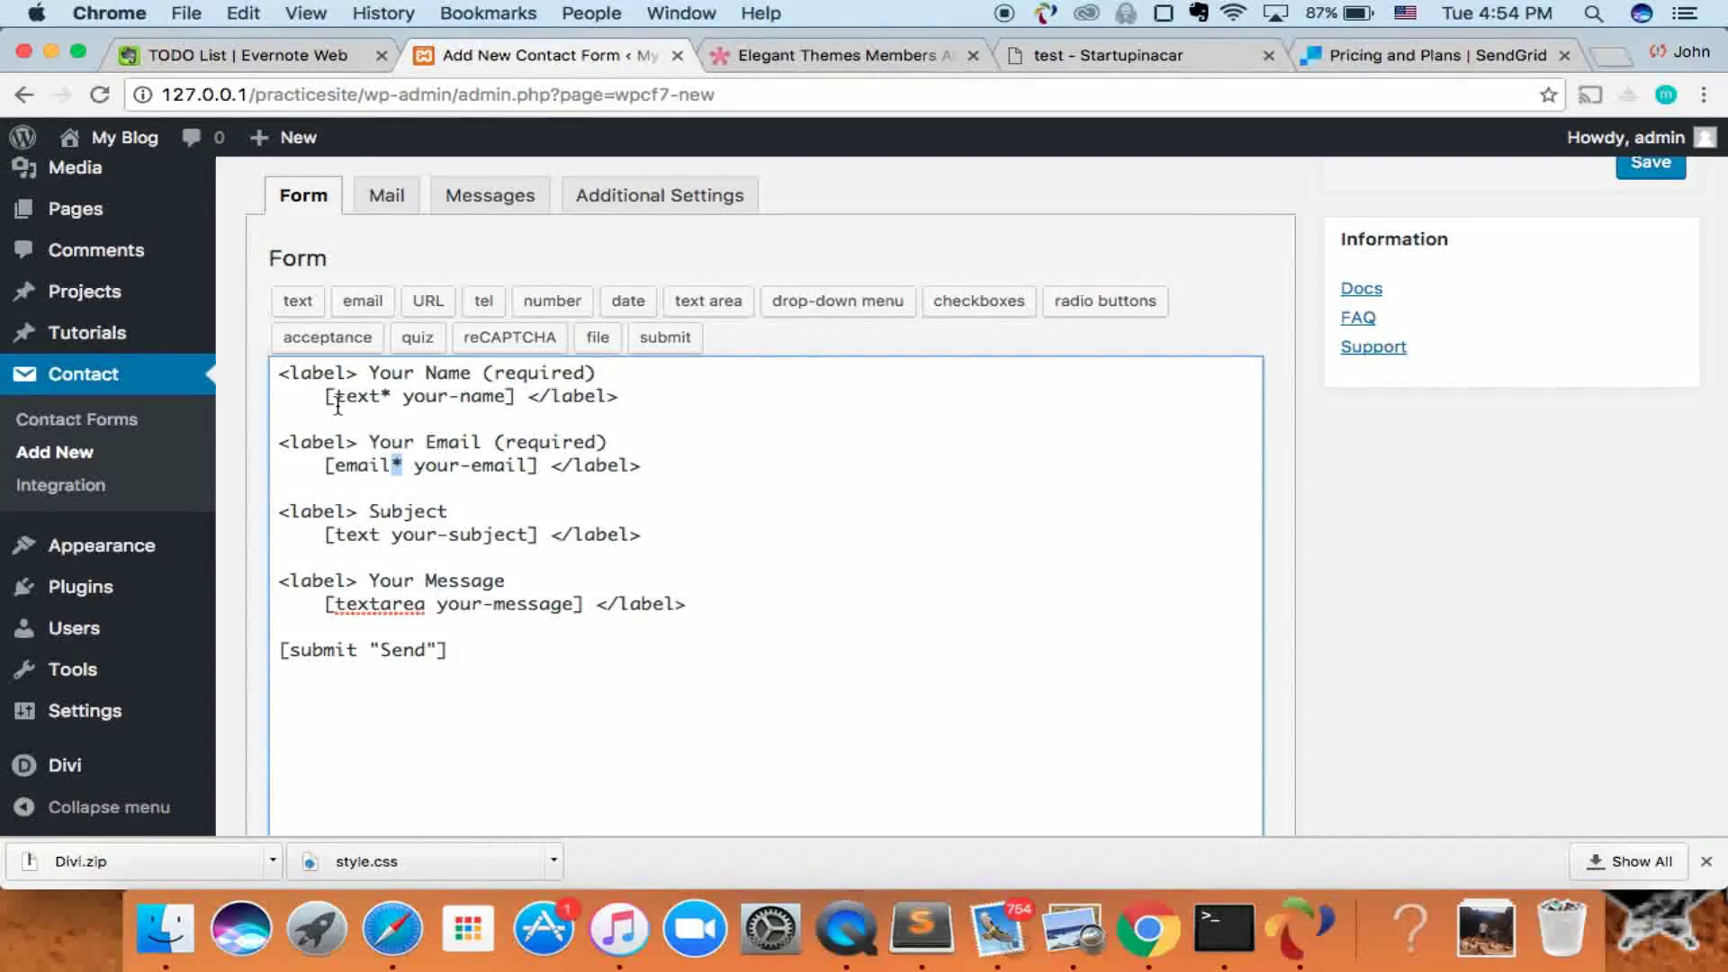
pyautogui.click(407, 436)
pyautogui.press('Return')
pyautogui.press('Return')
pyautogui.press('Return')
pyautogui.press('Up')
pyautogui.press('Up')
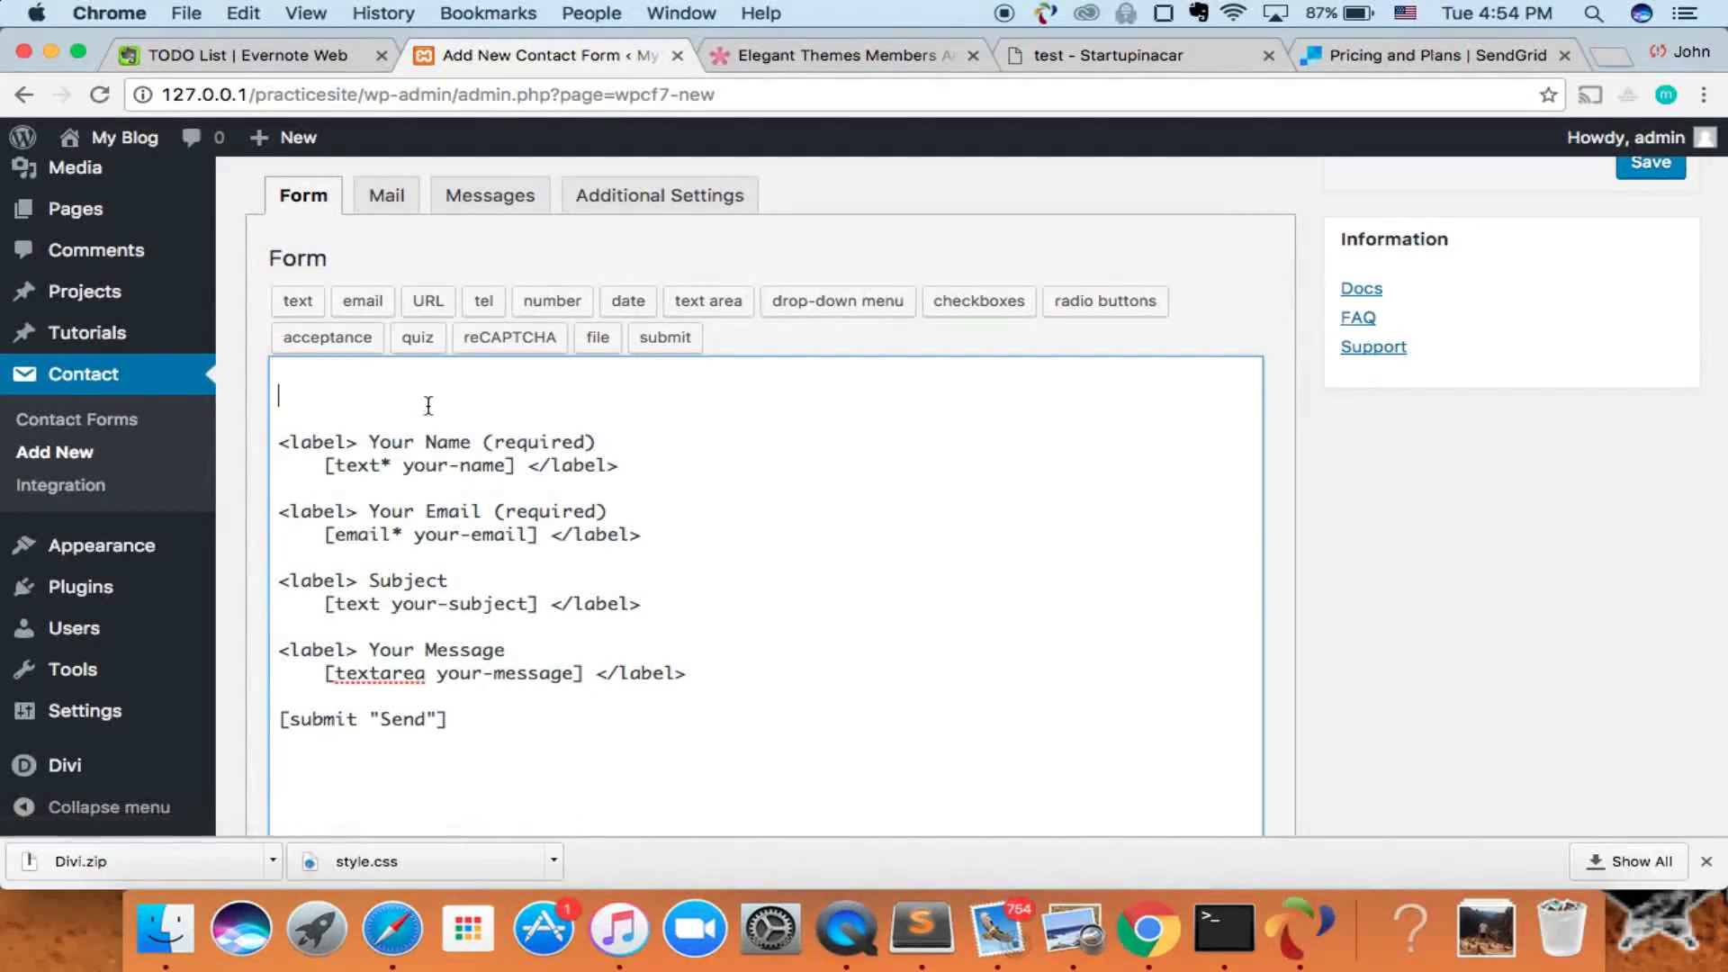
pyautogui.click(436, 306)
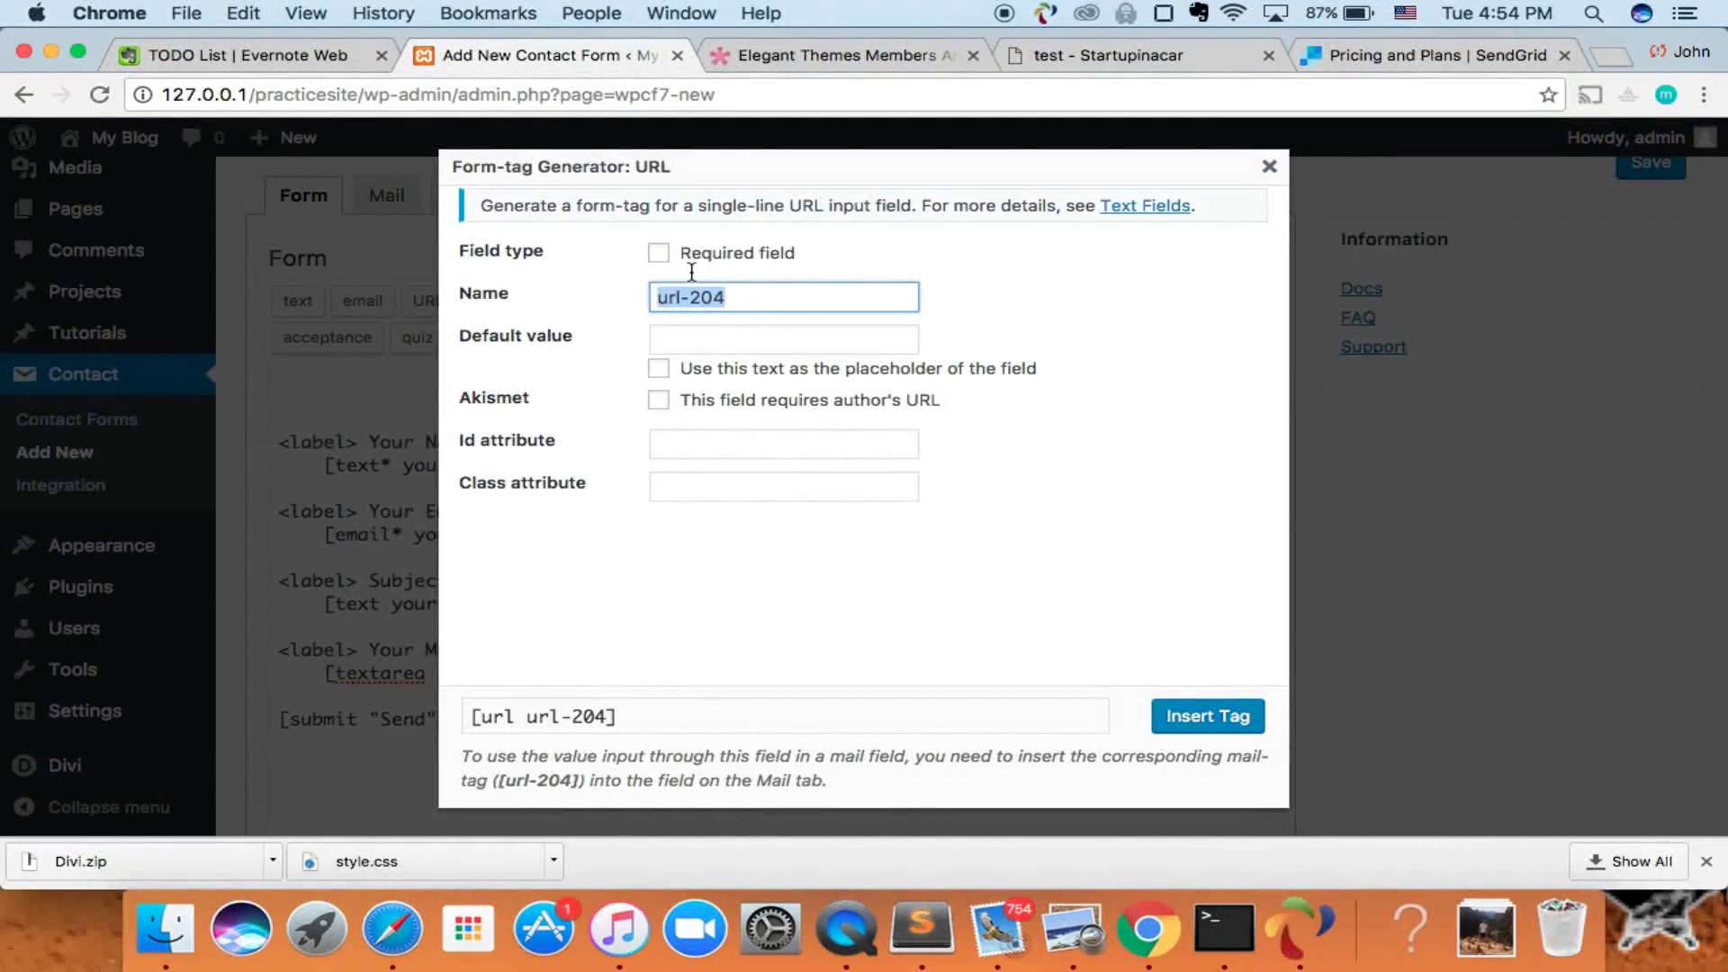
pyautogui.write('y')
pyautogui.press('BackSpace')
pyautogui.write('url-')
pyautogui.click(662, 258)
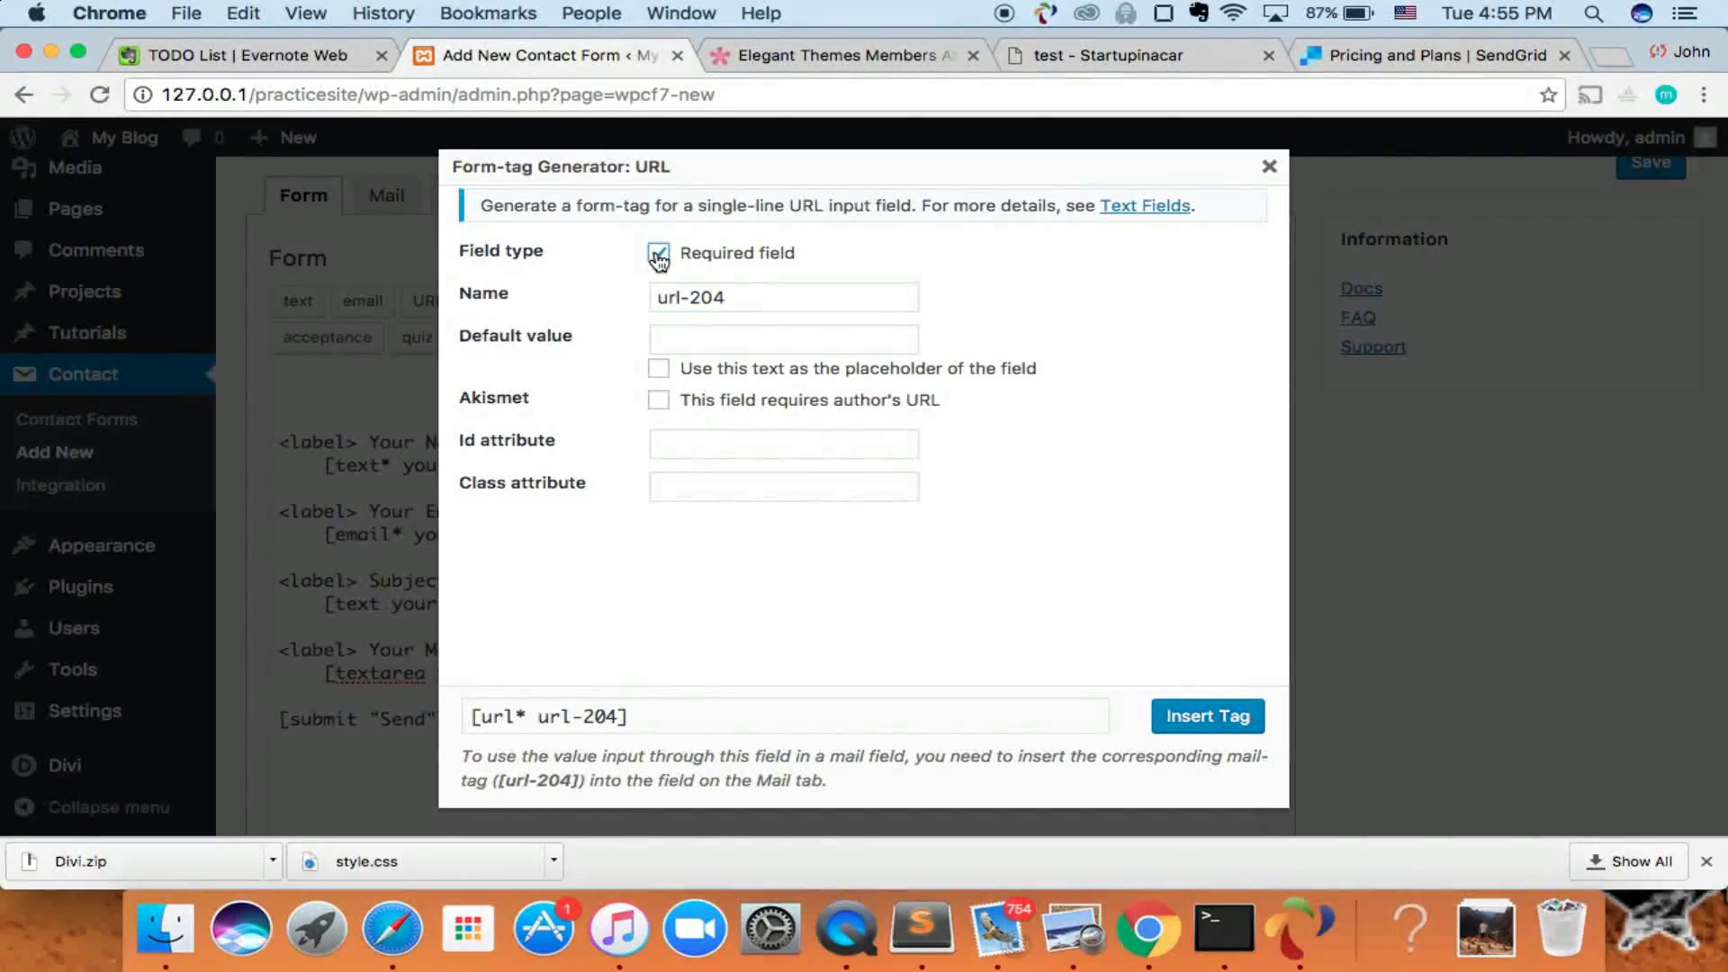
pyautogui.click(690, 347)
pyautogui.write('h')
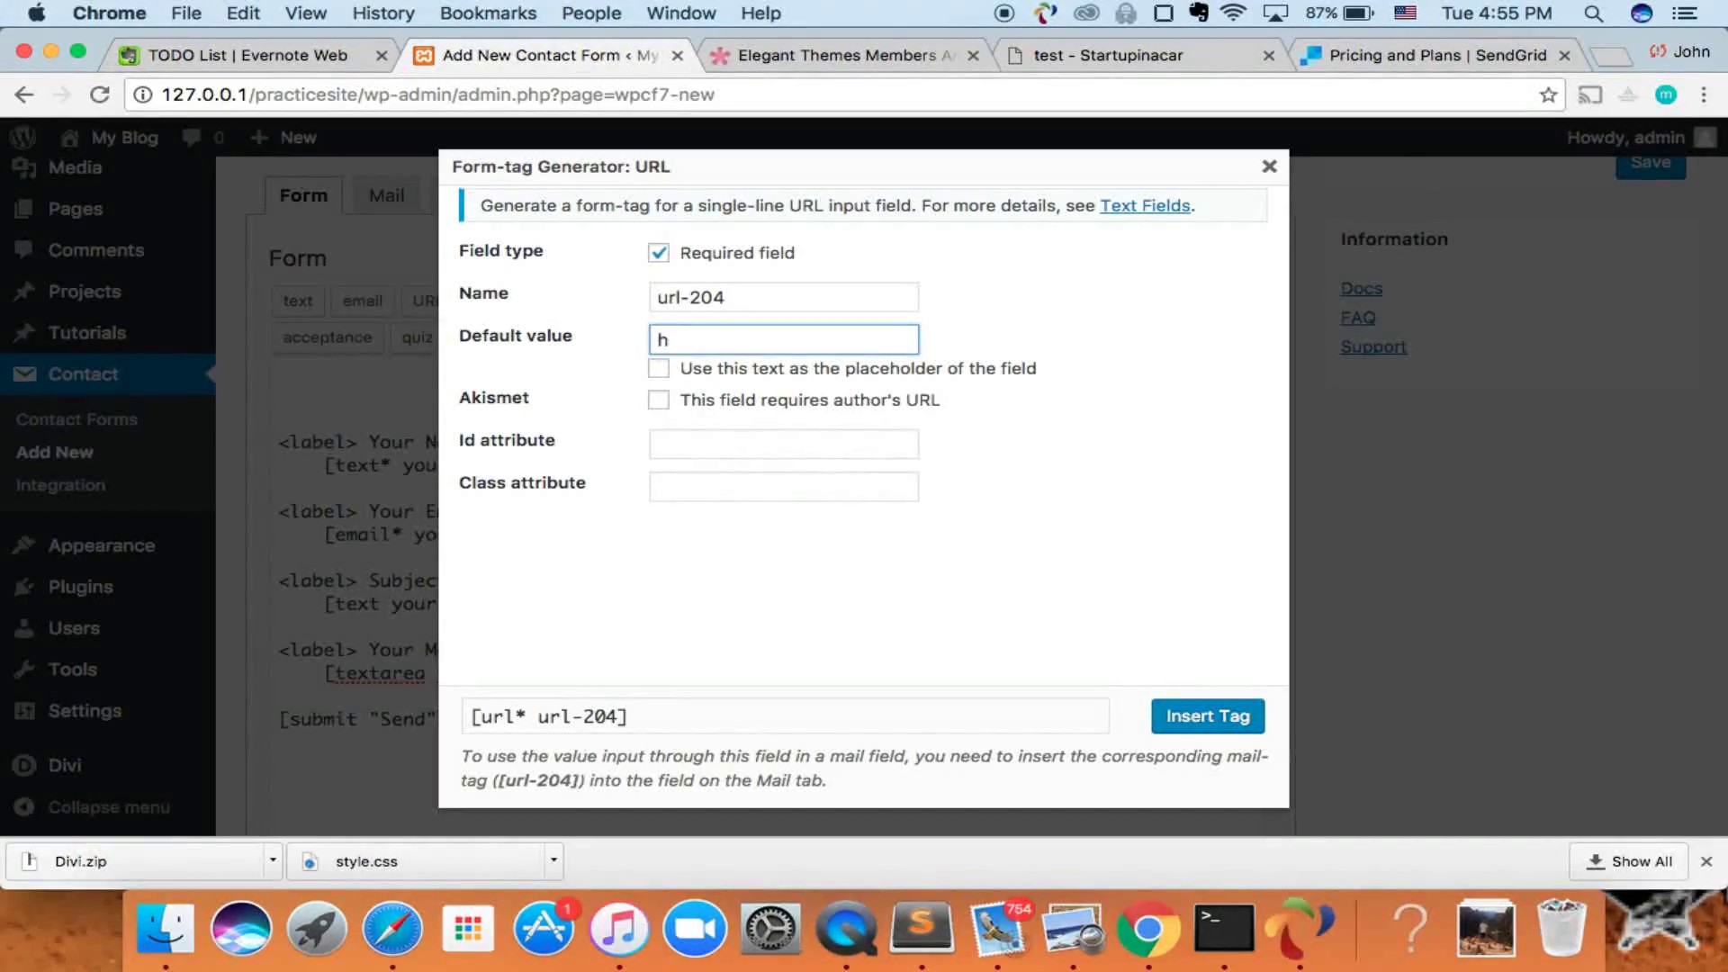
pyautogui.write('ttps://www.start')
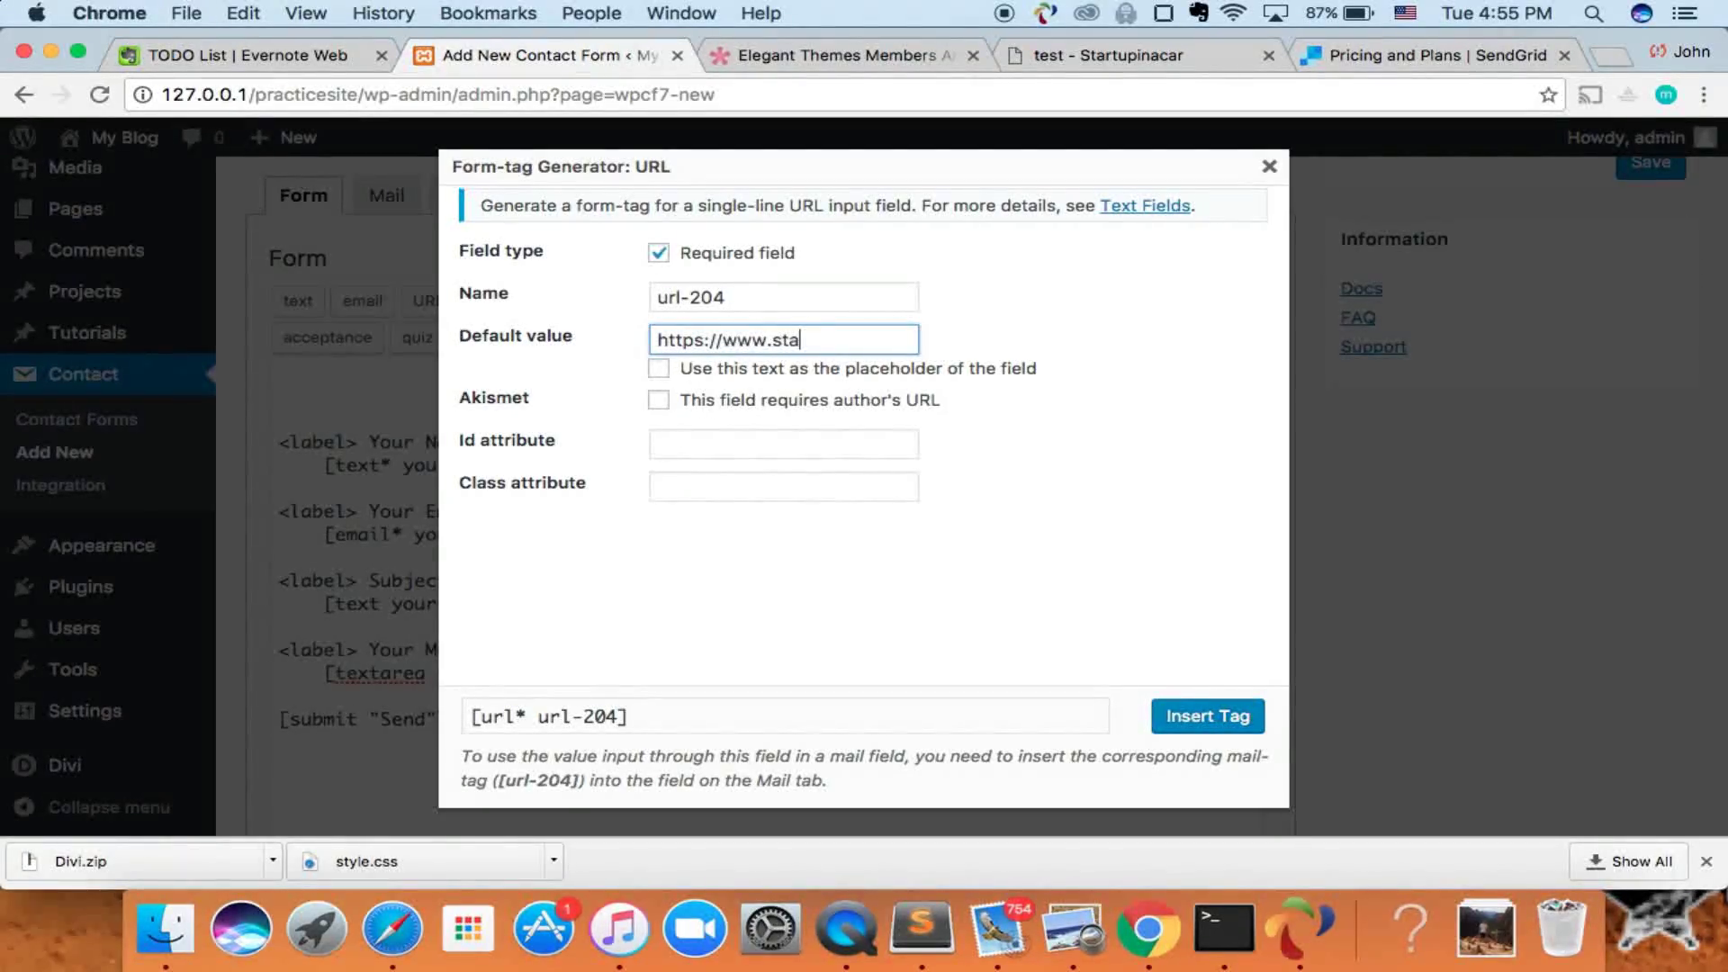
pyautogui.press('BackSpace')
pyautogui.write('yourdomain.com')
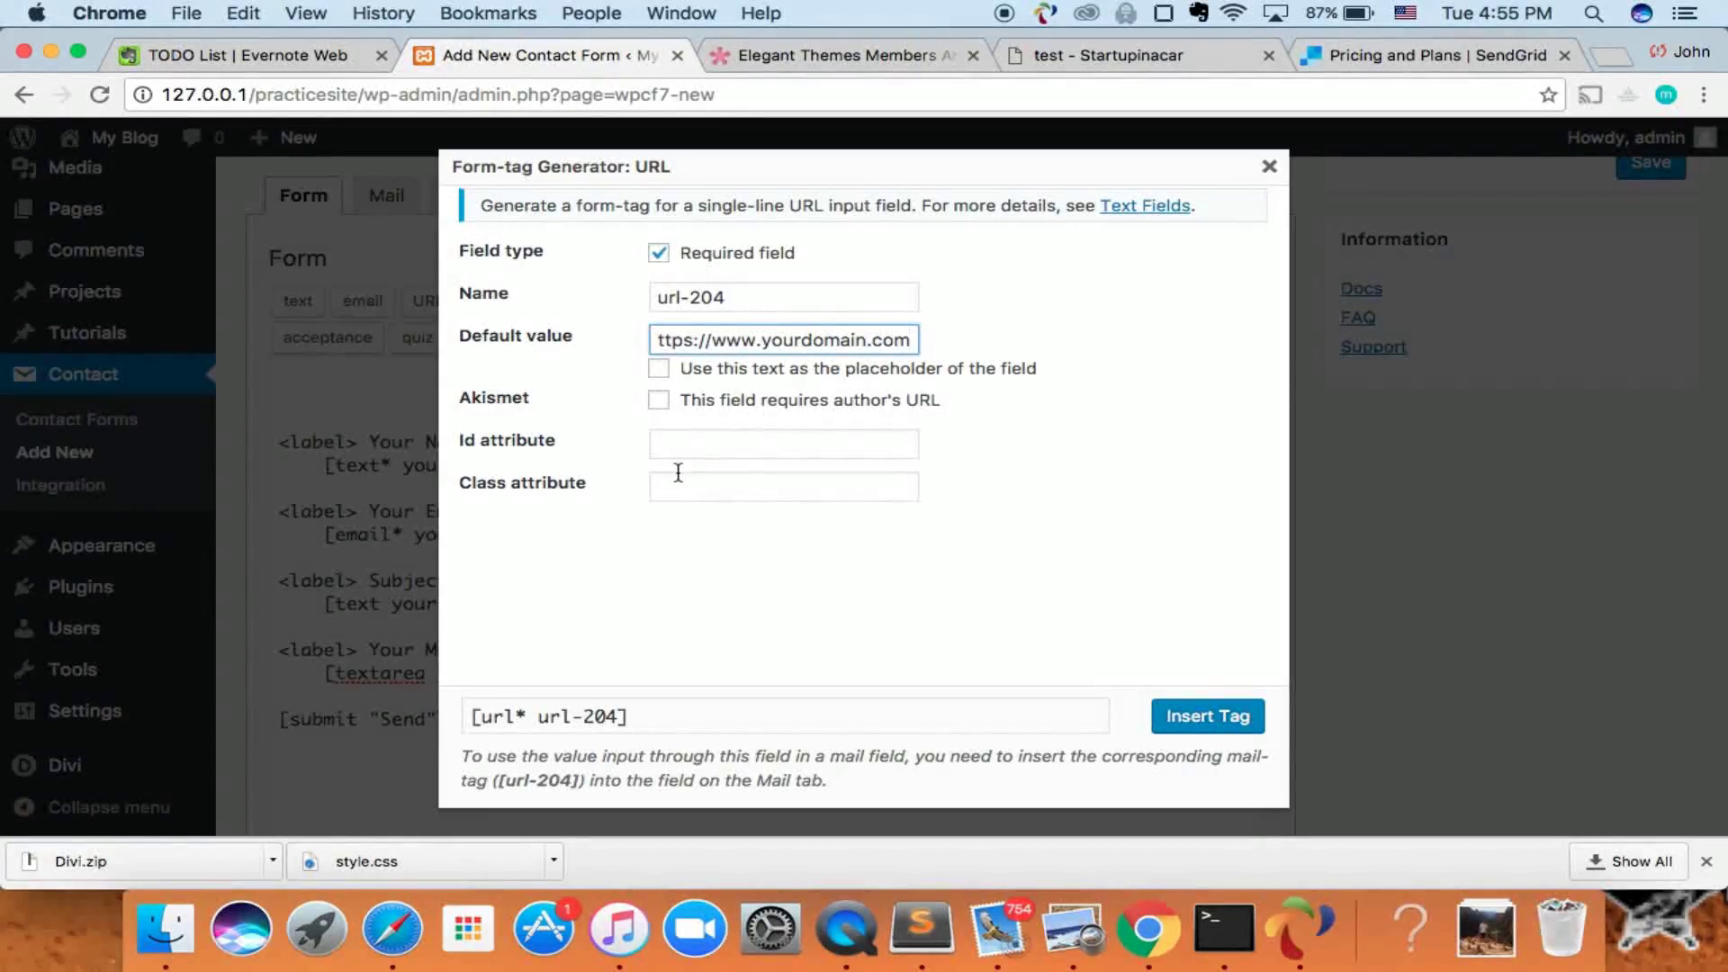
# - Use that default URL as the placeholder and insert the tag at the top of the form
pyautogui.click(658, 368)
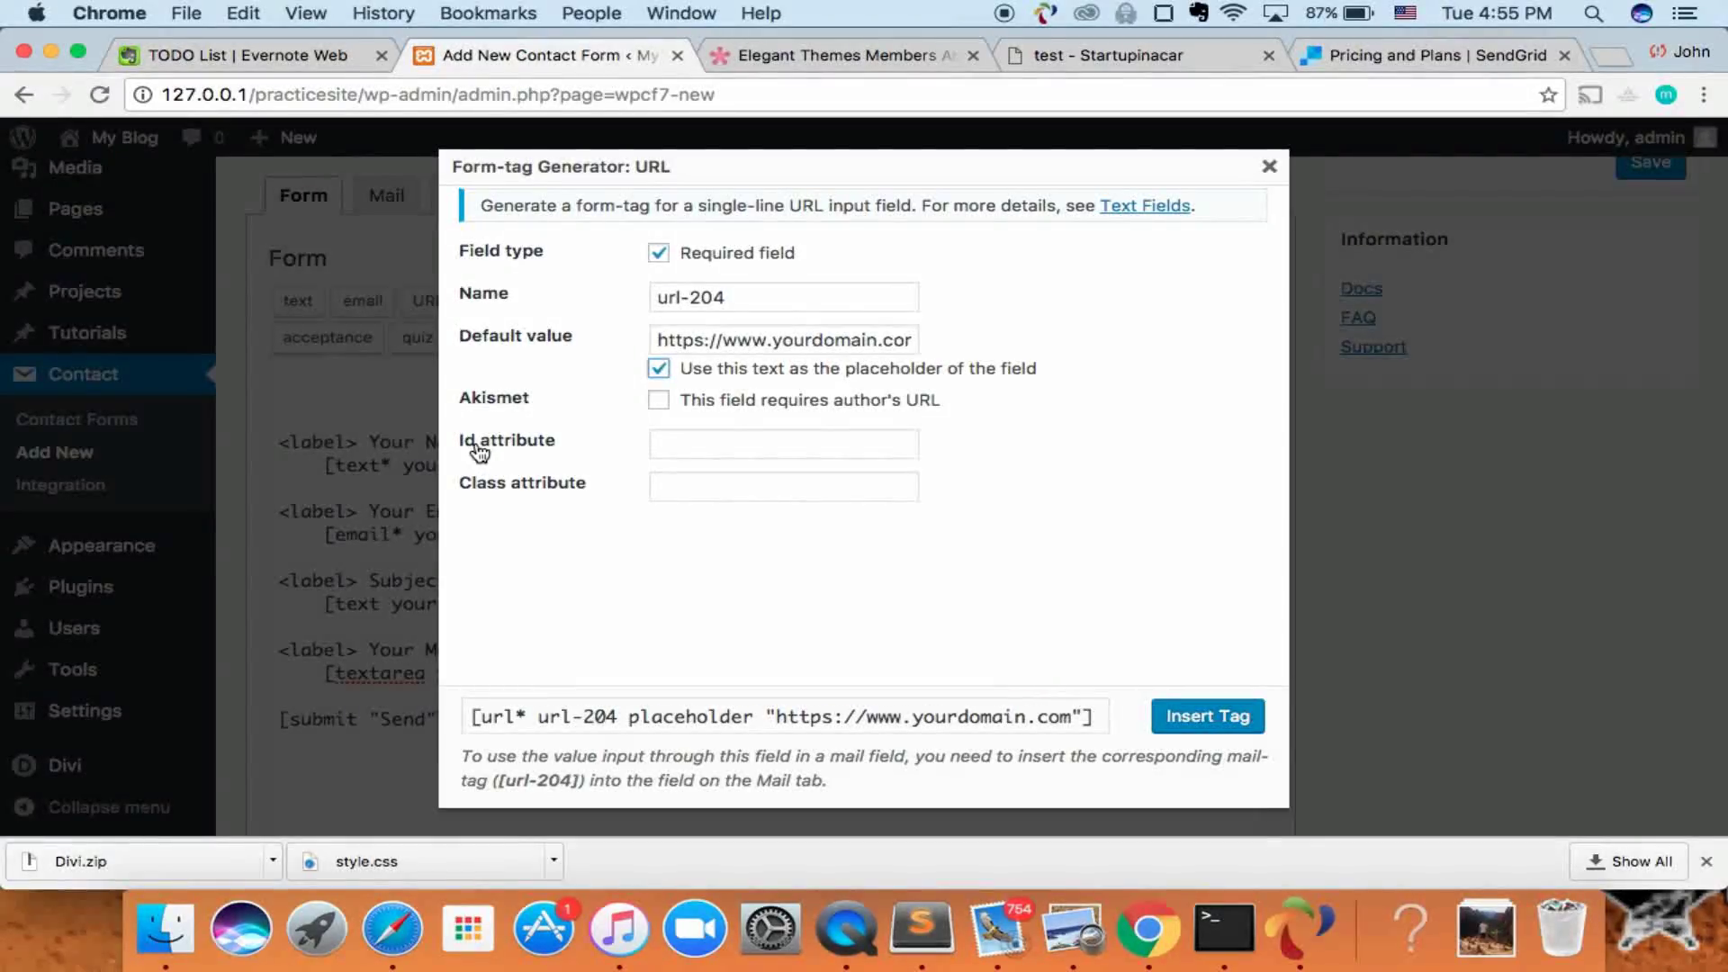
pyautogui.click(682, 479)
pyautogui.click(697, 453)
pyautogui.click(717, 500)
pyautogui.click(756, 443)
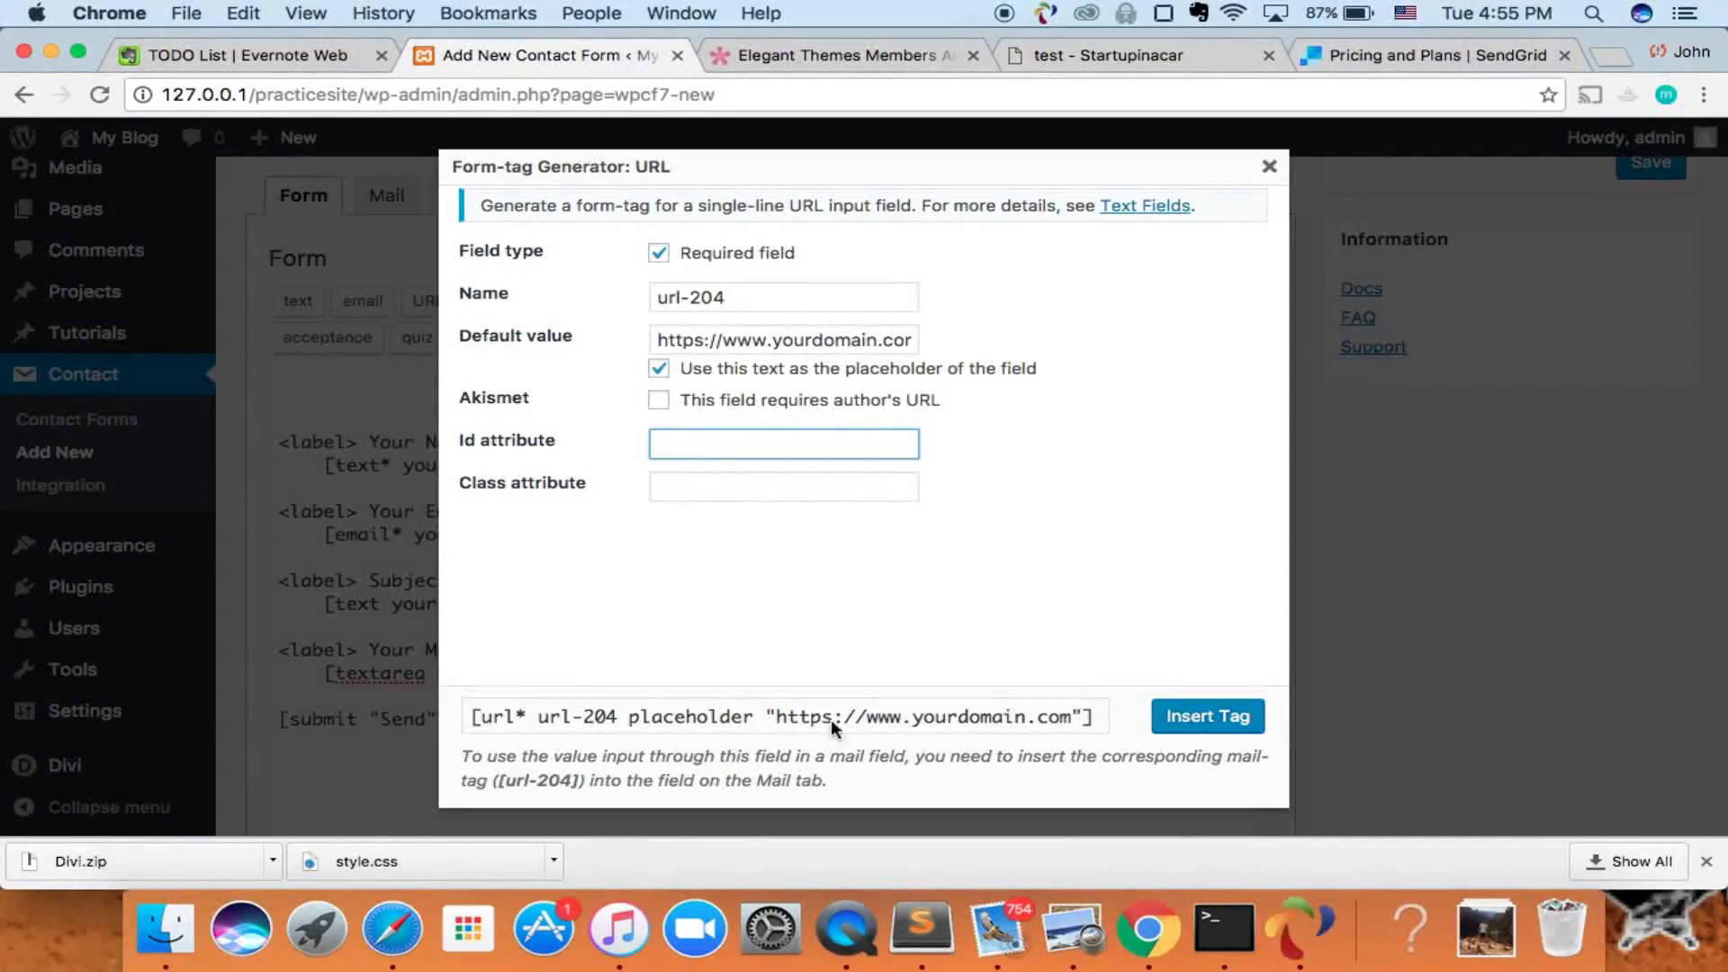
pyautogui.click(660, 370)
pyautogui.click(661, 373)
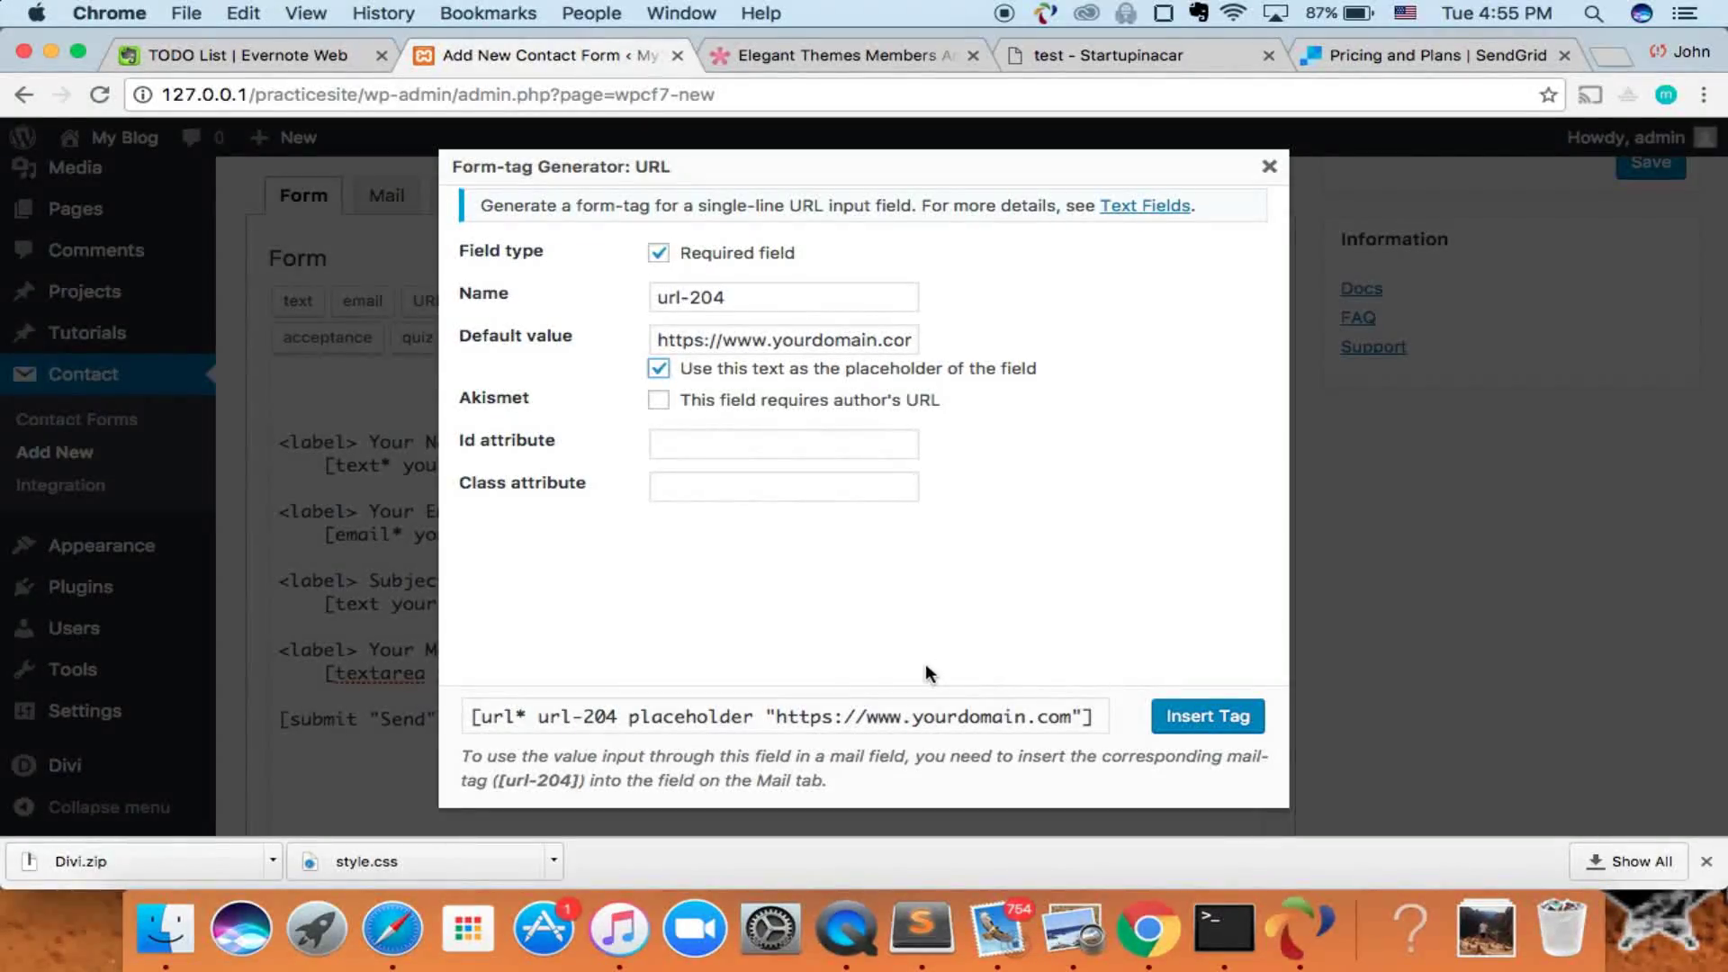
pyautogui.click(1229, 714)
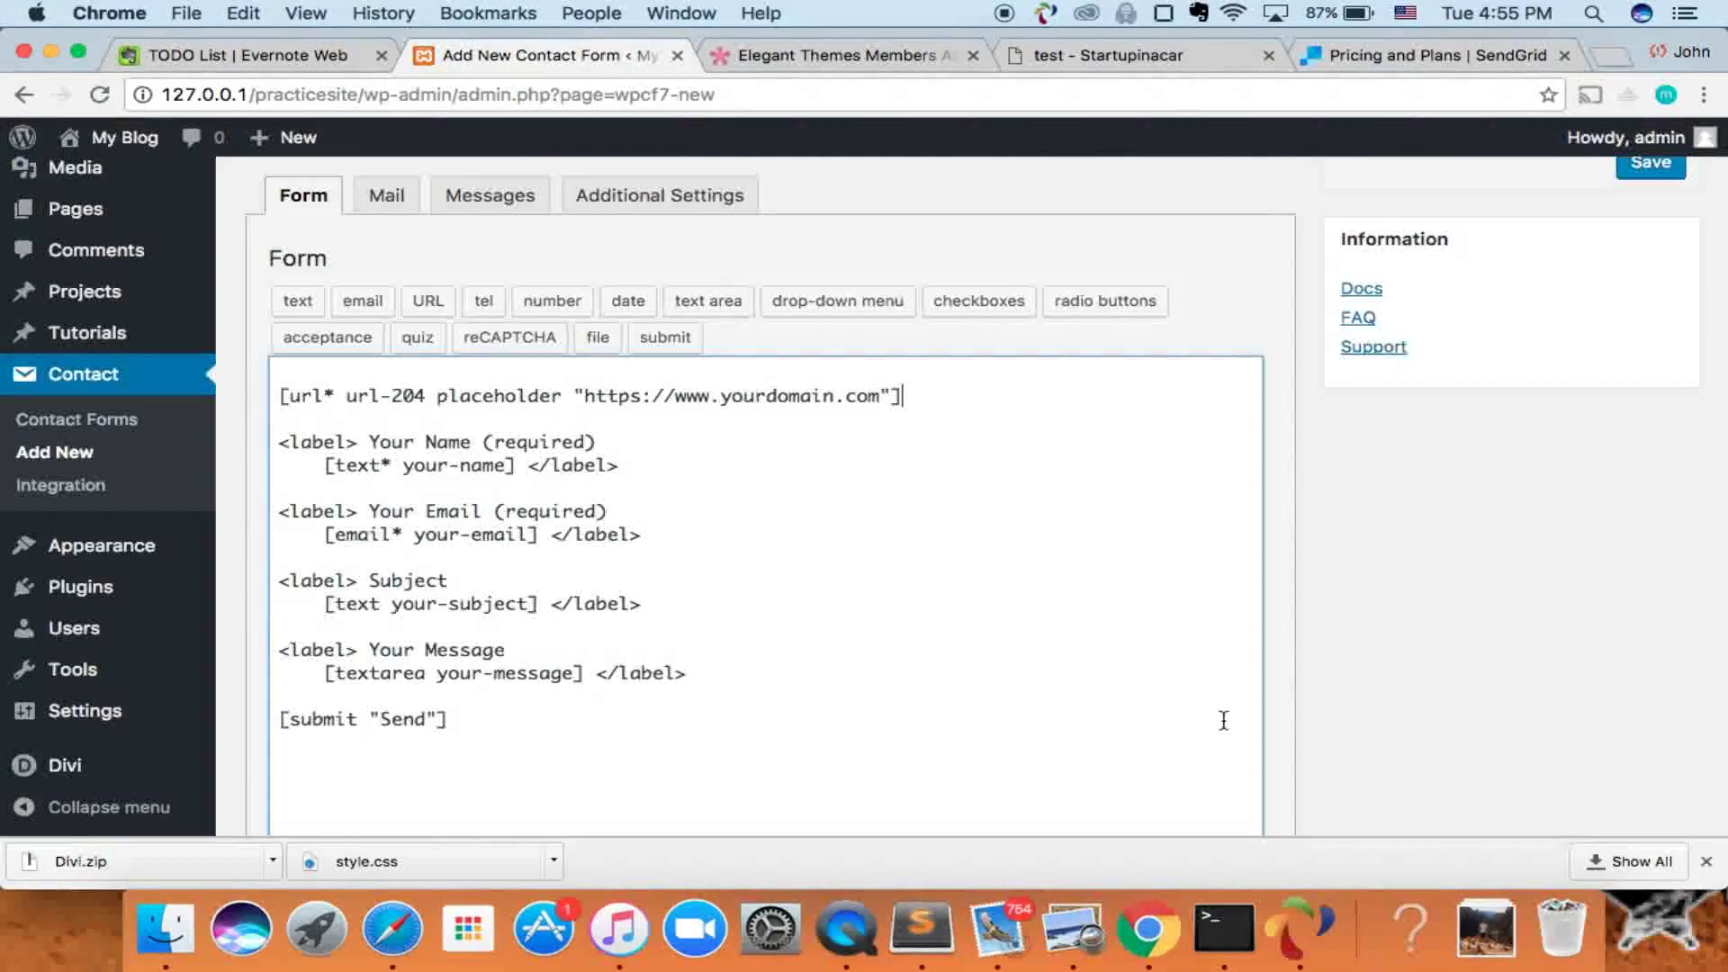
# - Add an opening '<label> your Website URL (required)' line above the URL tag, like Your Name
pyautogui.moveTo(280, 397); pyautogui.dragTo(932, 390)
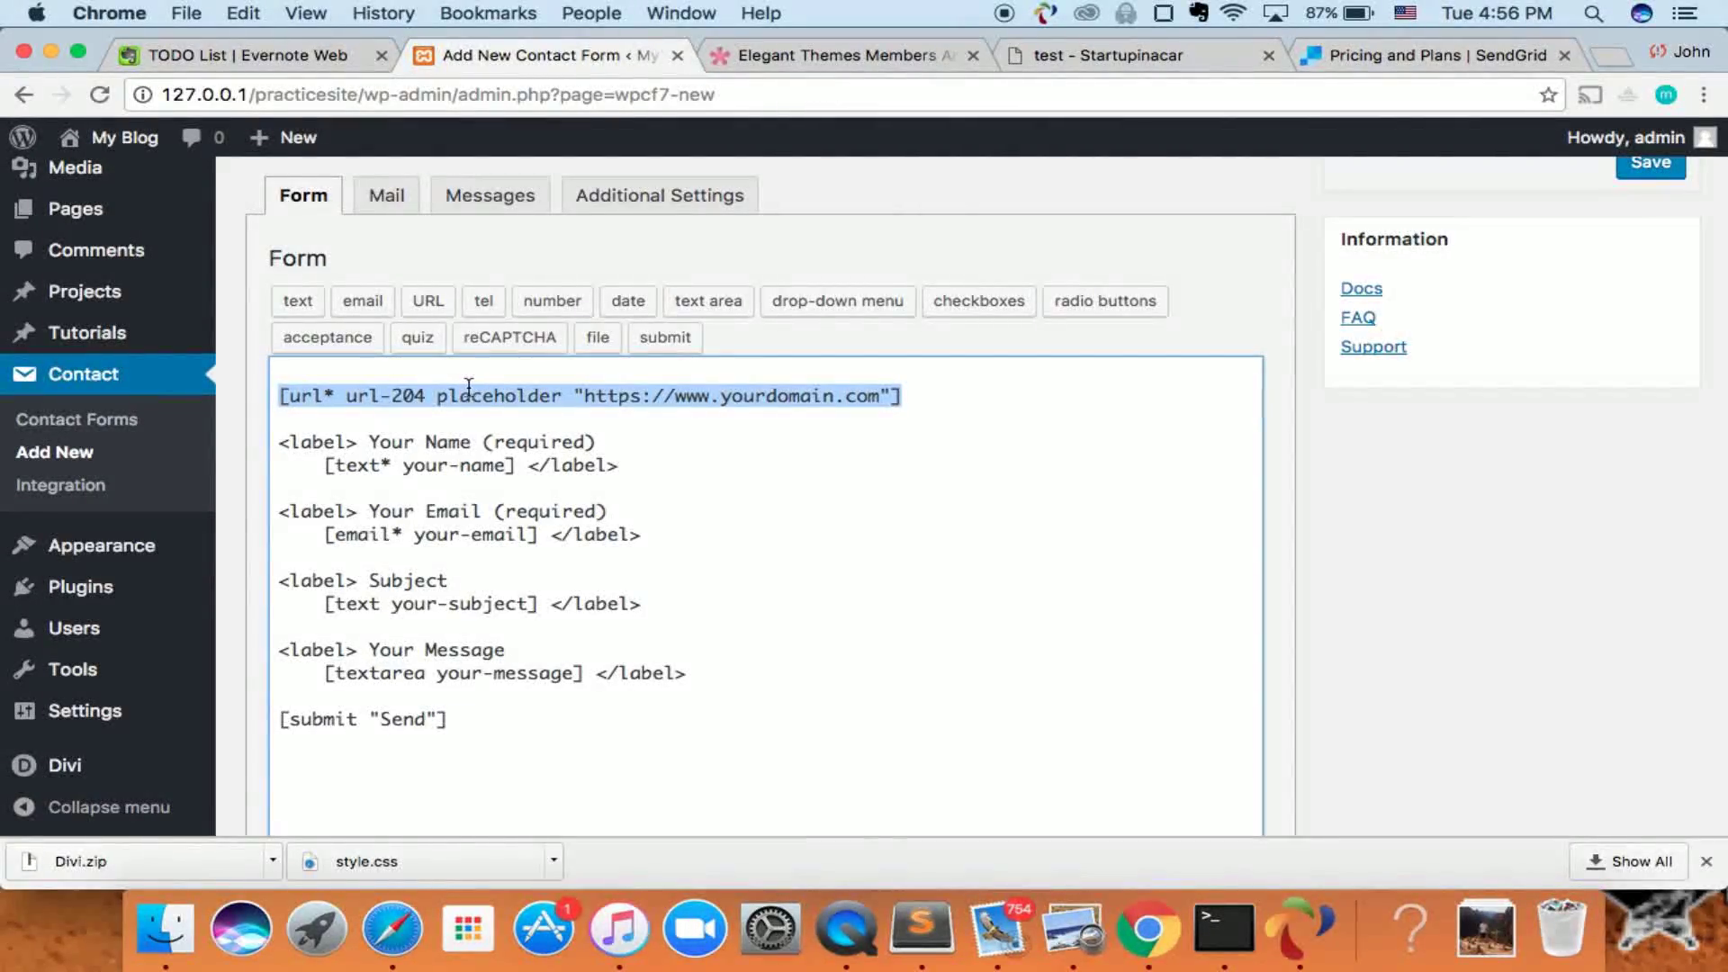
pyautogui.click(426, 396)
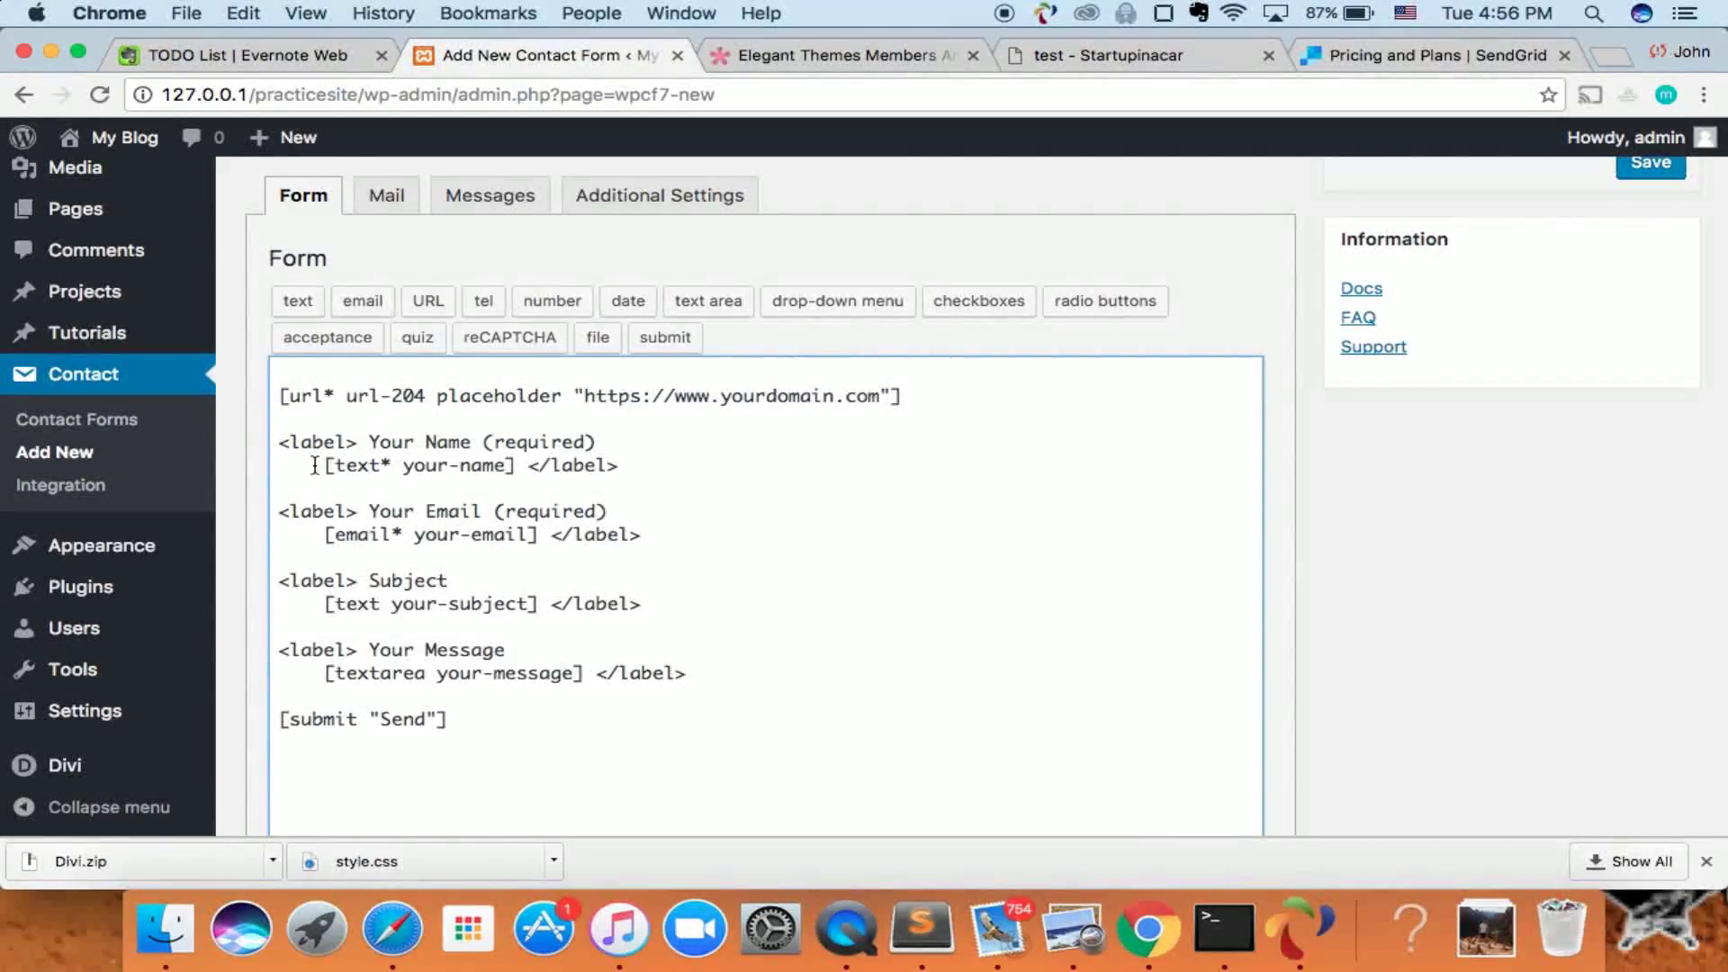
pyautogui.moveTo(280, 441); pyautogui.dragTo(574, 457)
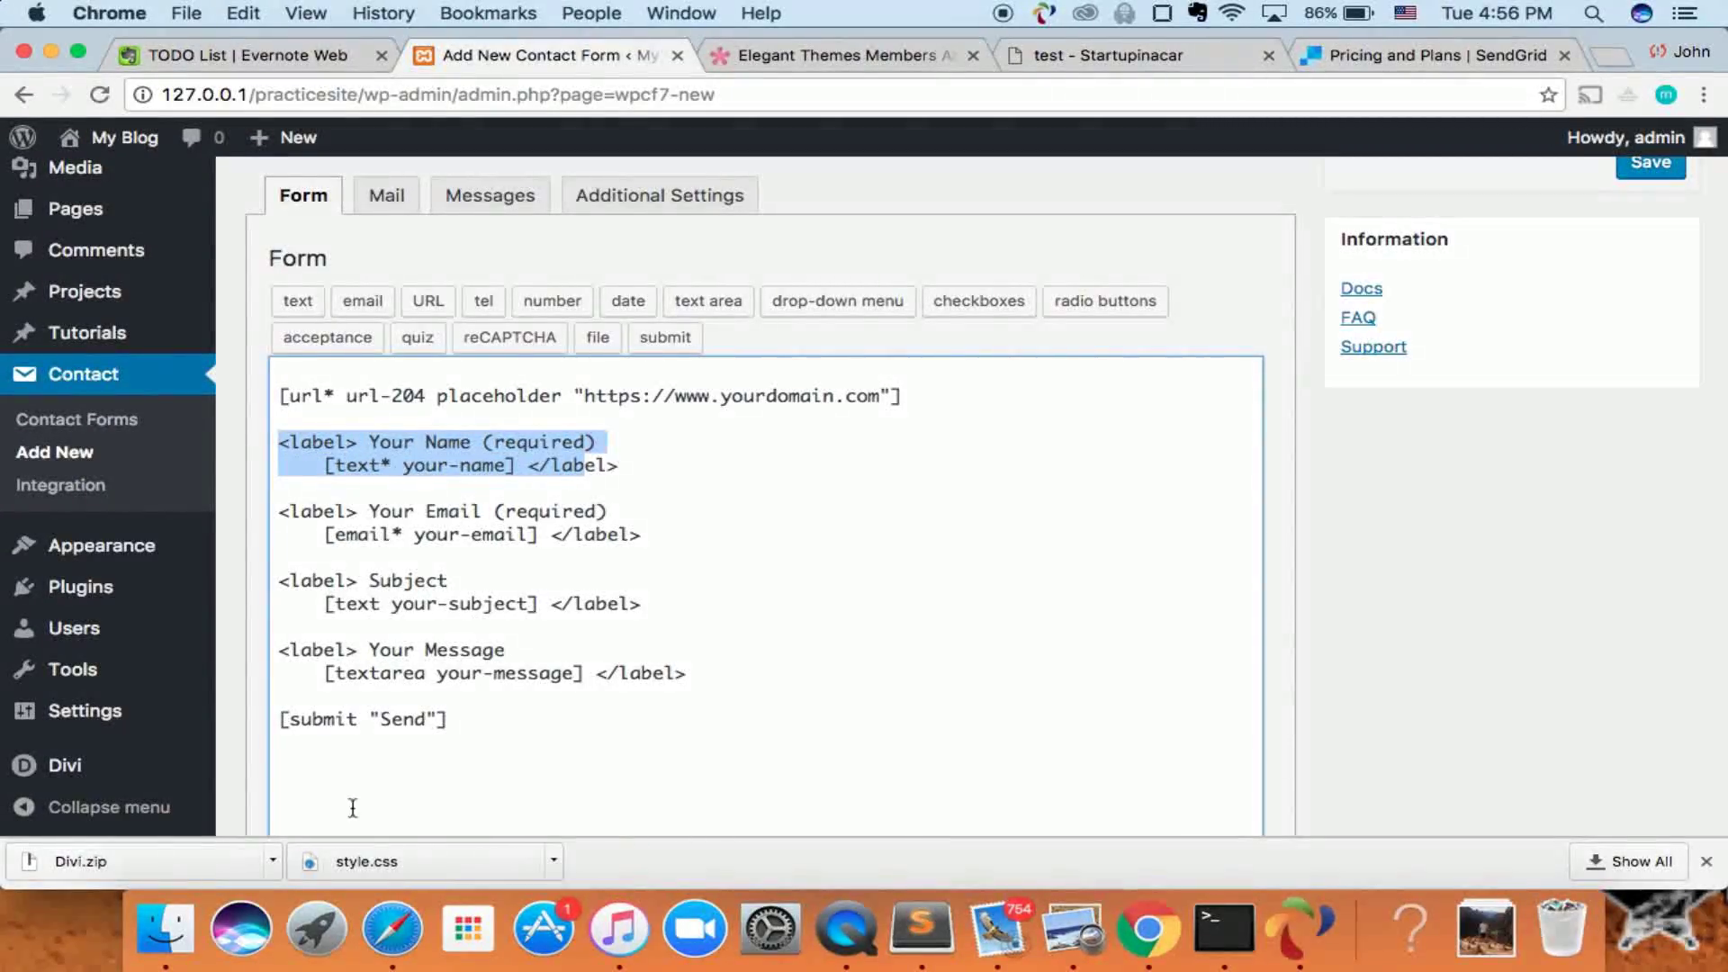
pyautogui.click(305, 408)
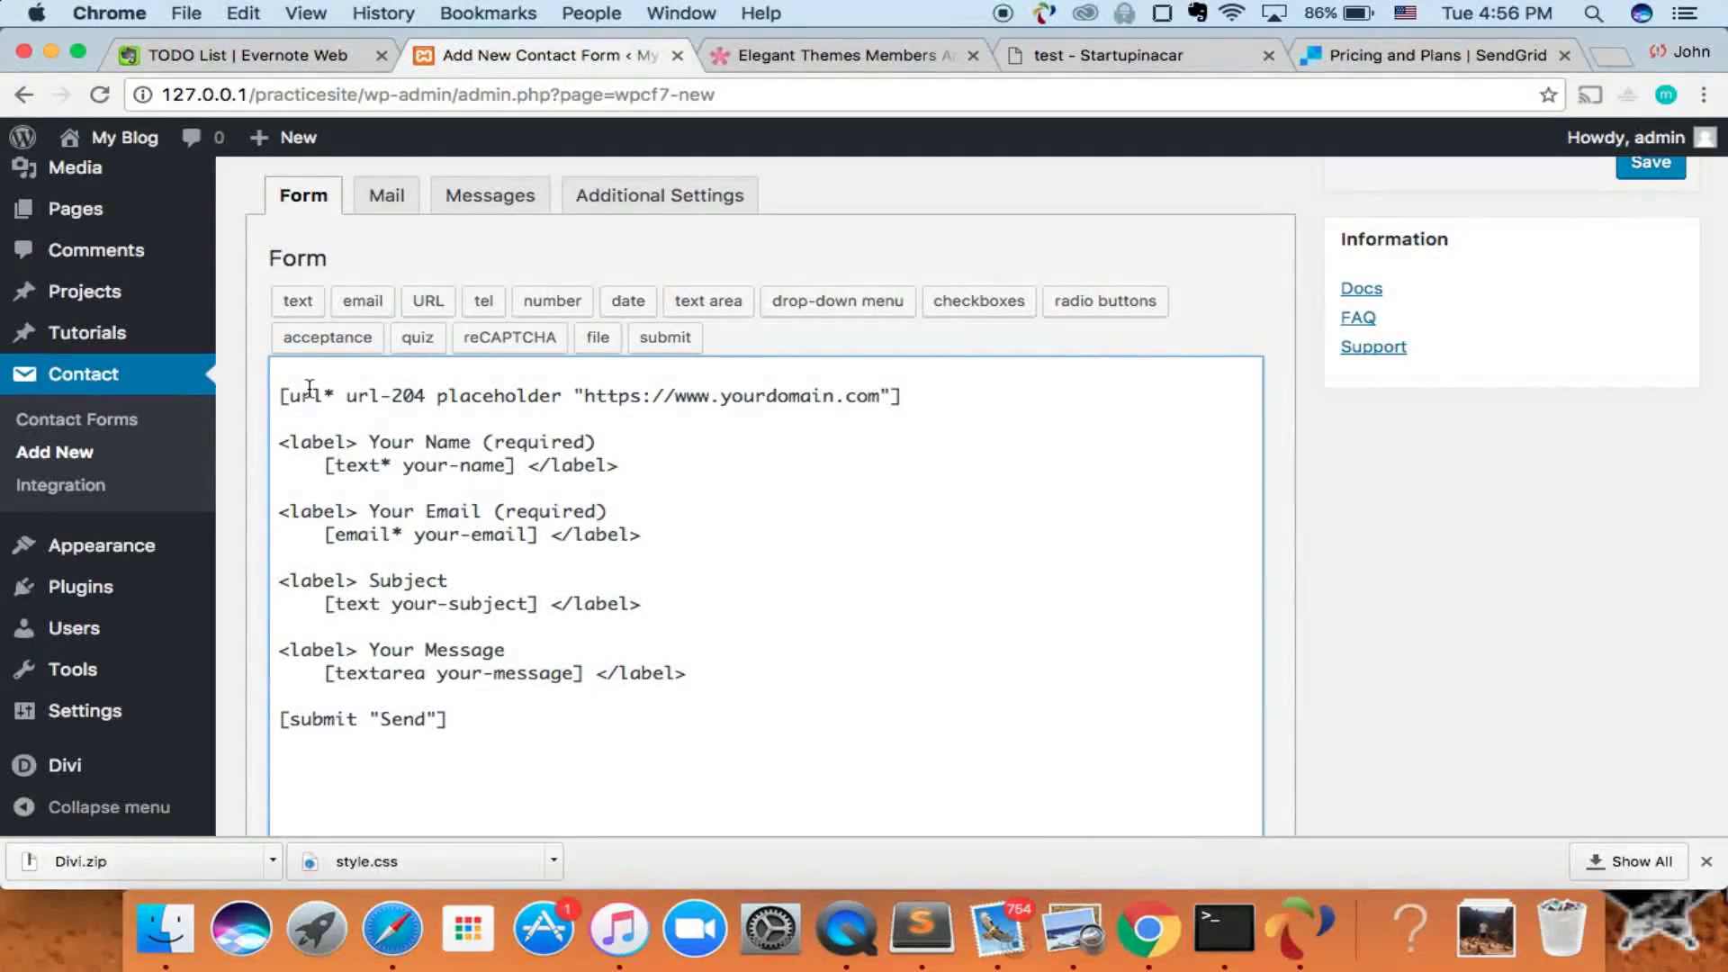
pyautogui.moveTo(278, 441); pyautogui.dragTo(364, 445)
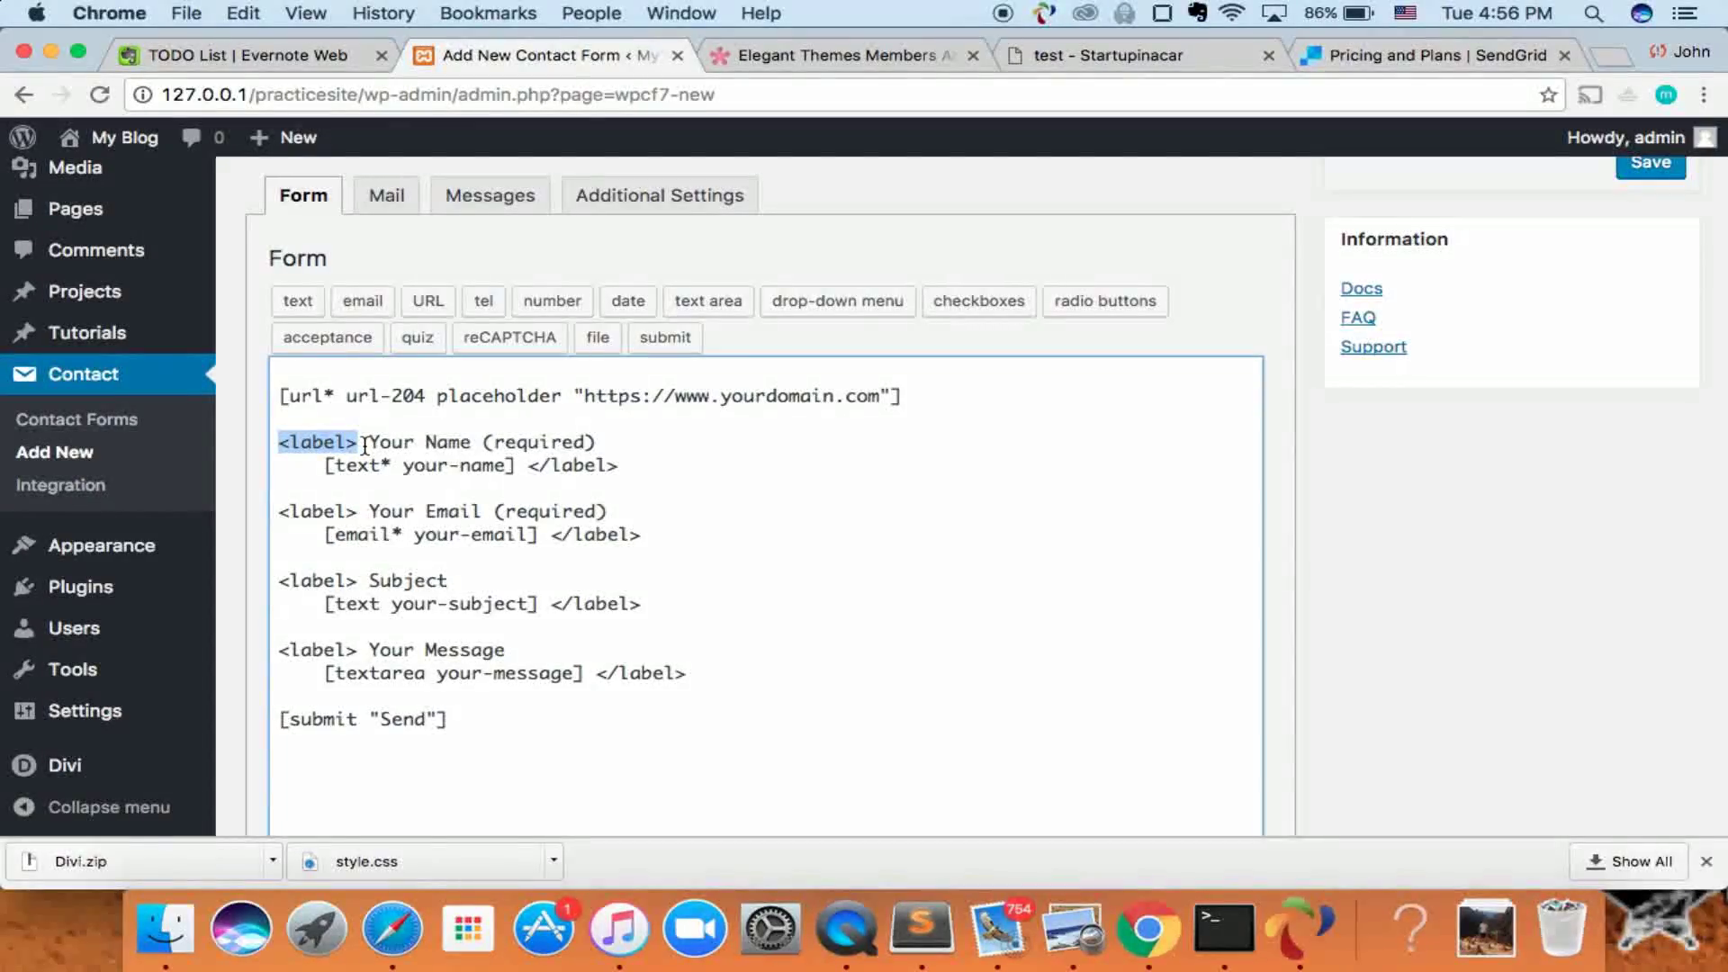
pyautogui.click(324, 378)
pyautogui.press('Return')
pyautogui.write('<label>')
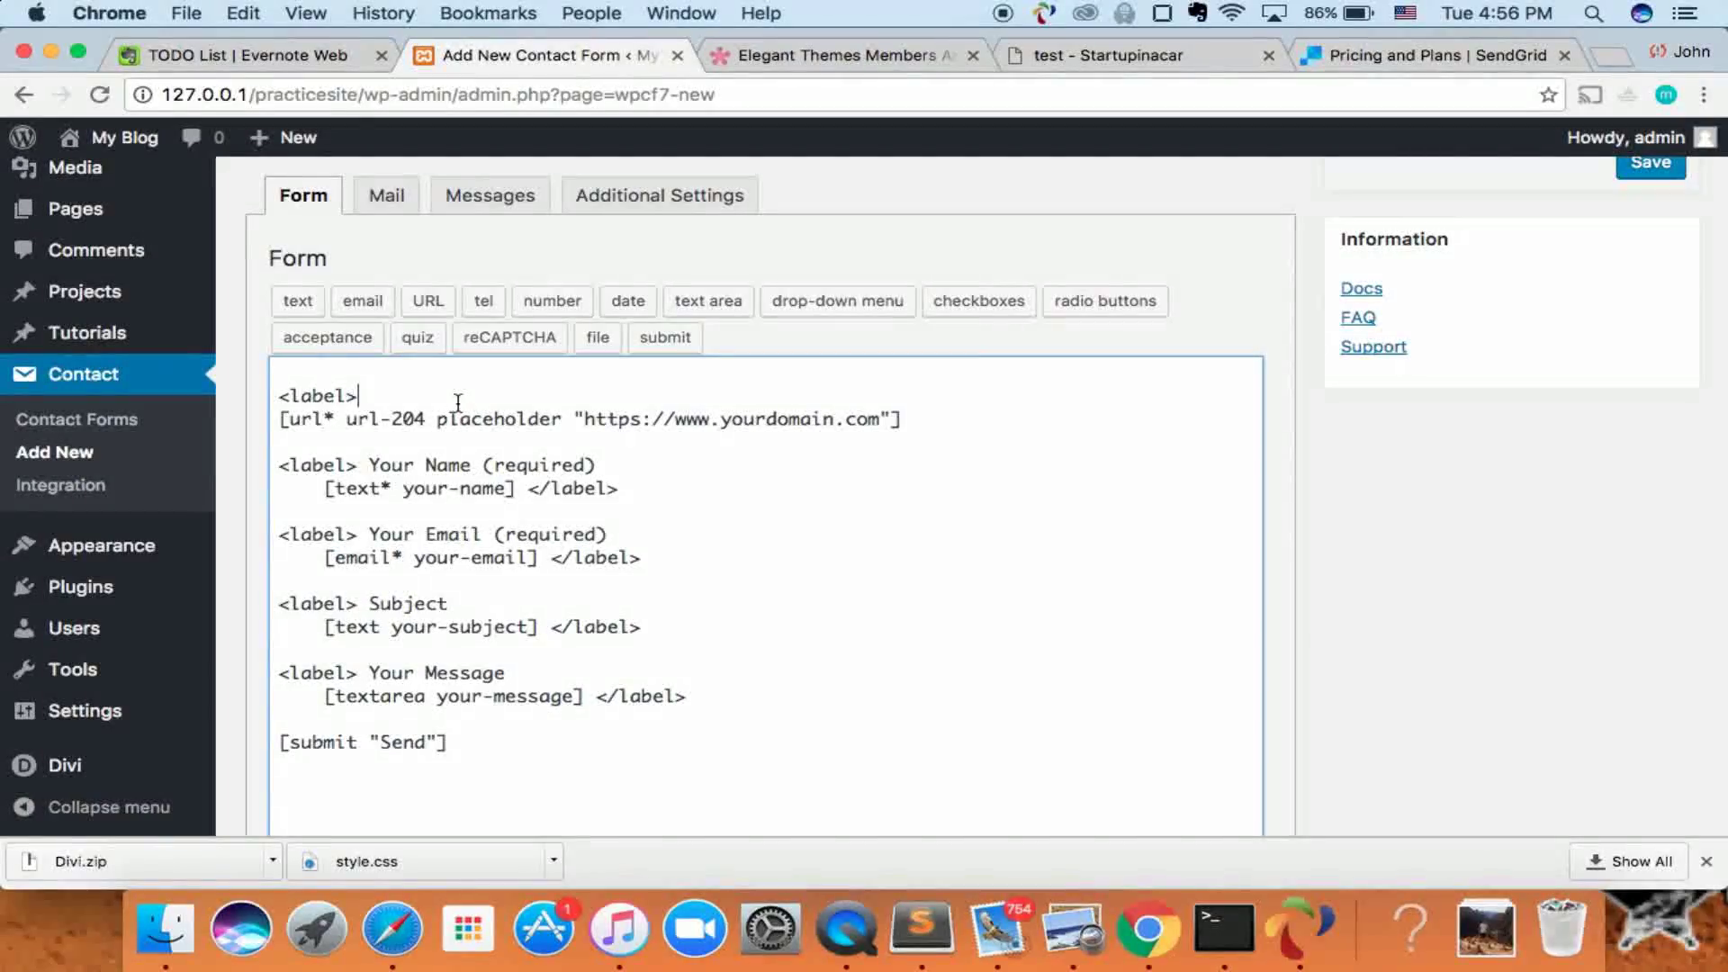
pyautogui.write('your Website URL (required)')
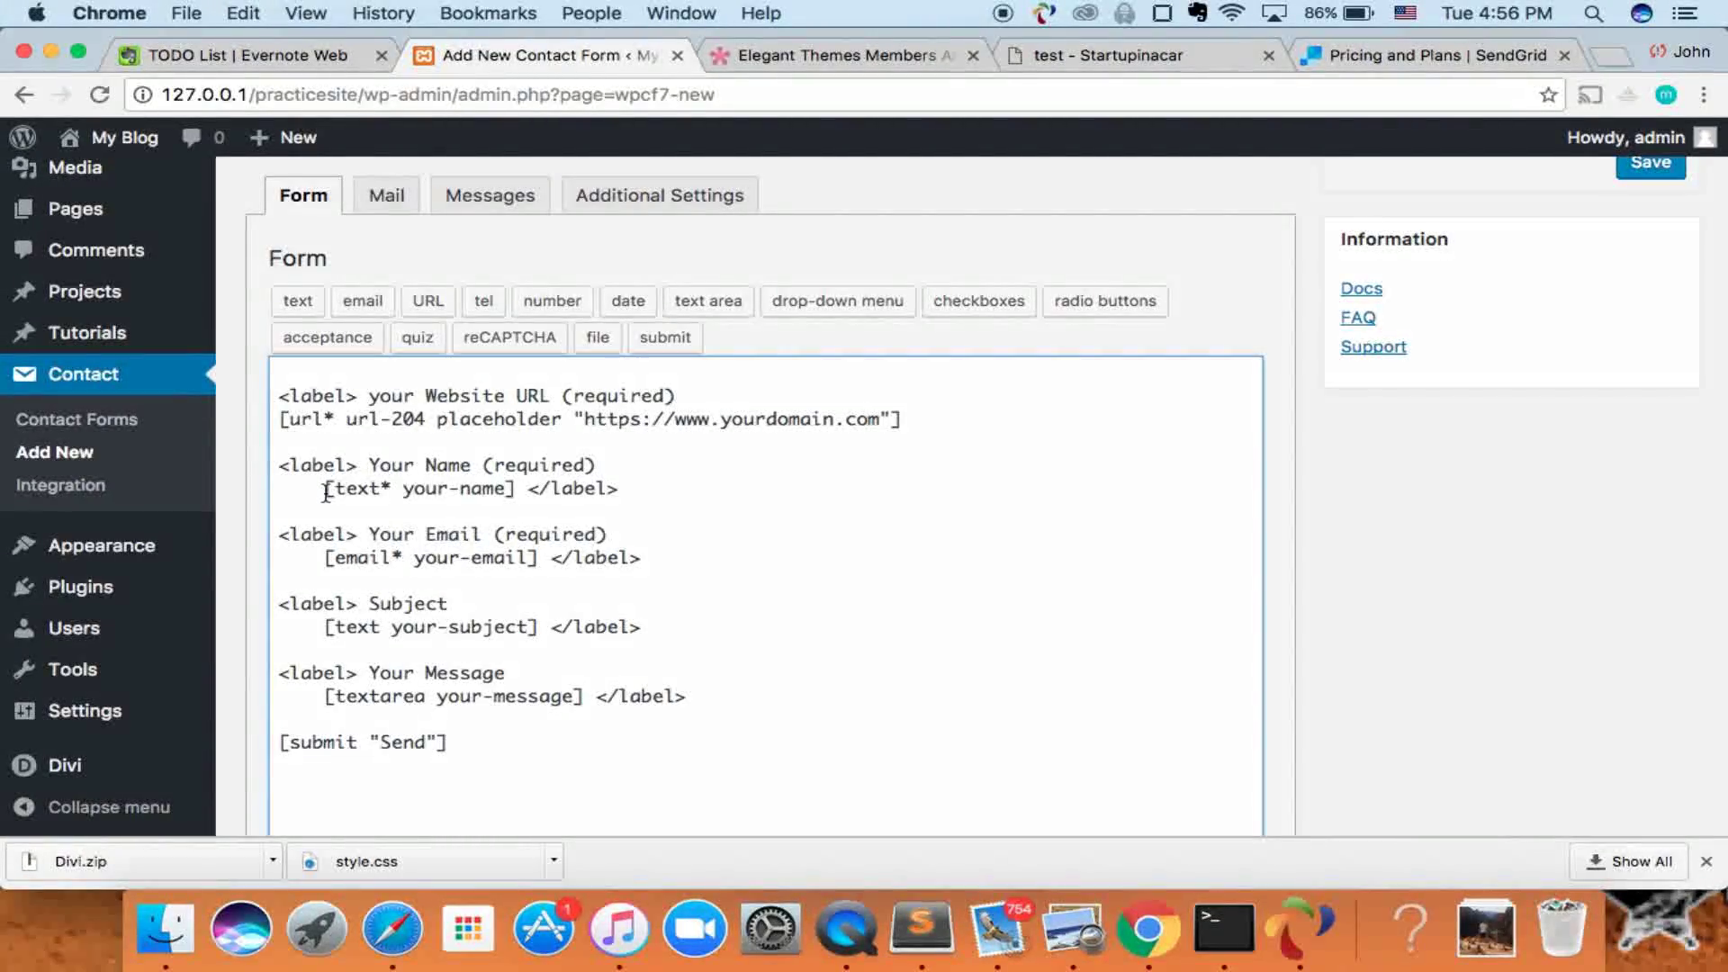
# - Indent the URL tag and close the field with a </label> tag
pyautogui.click(281, 420)
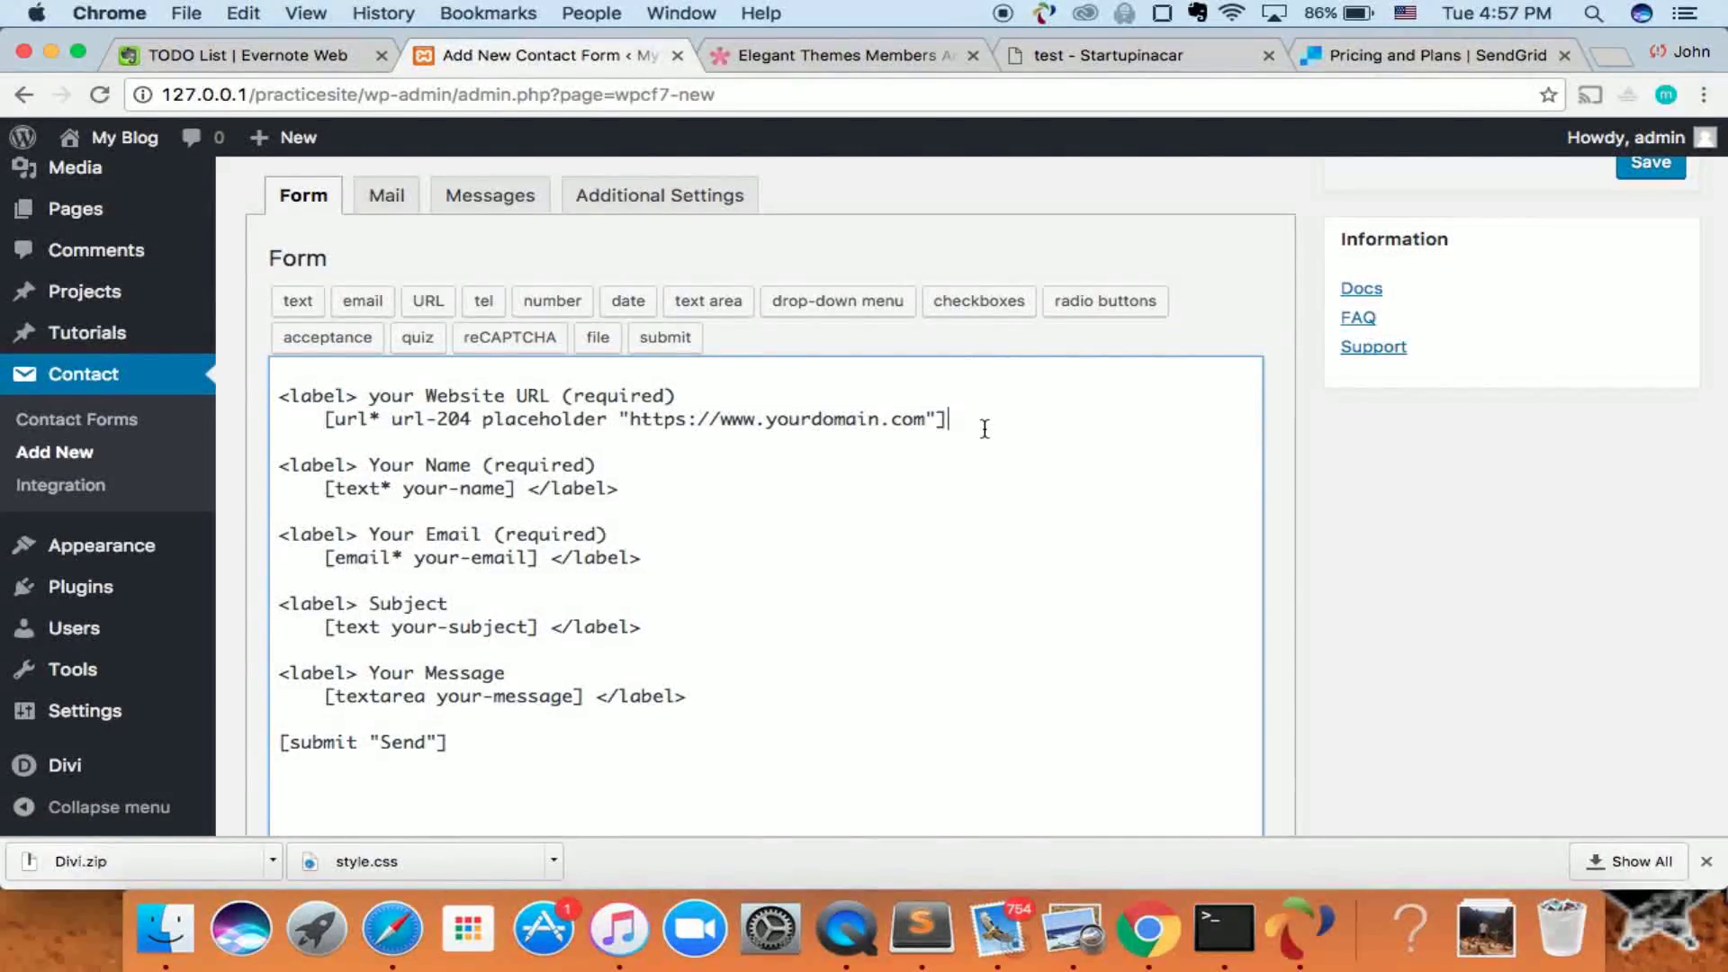
pyautogui.write('ab')
pyautogui.press('BackSpace')
pyautogui.press('BackSpace')
pyautogui.write('label')
pyautogui.scroll(-1, 542, 450)
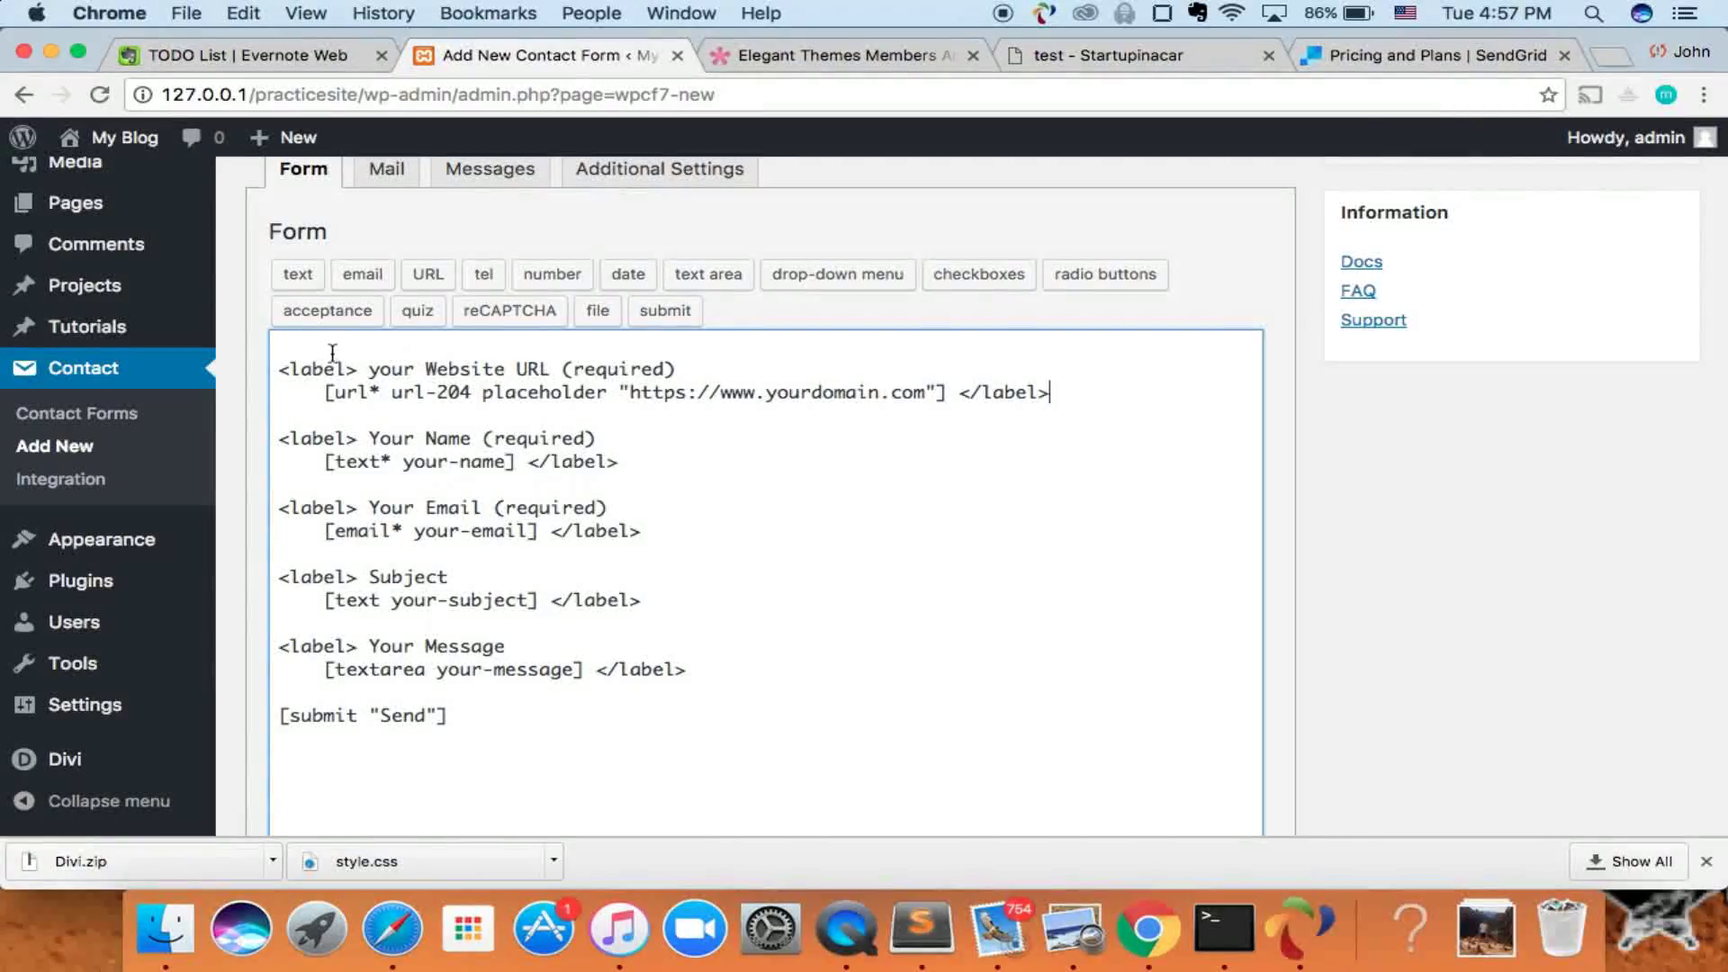
pyautogui.scroll(-2, 594, 407)
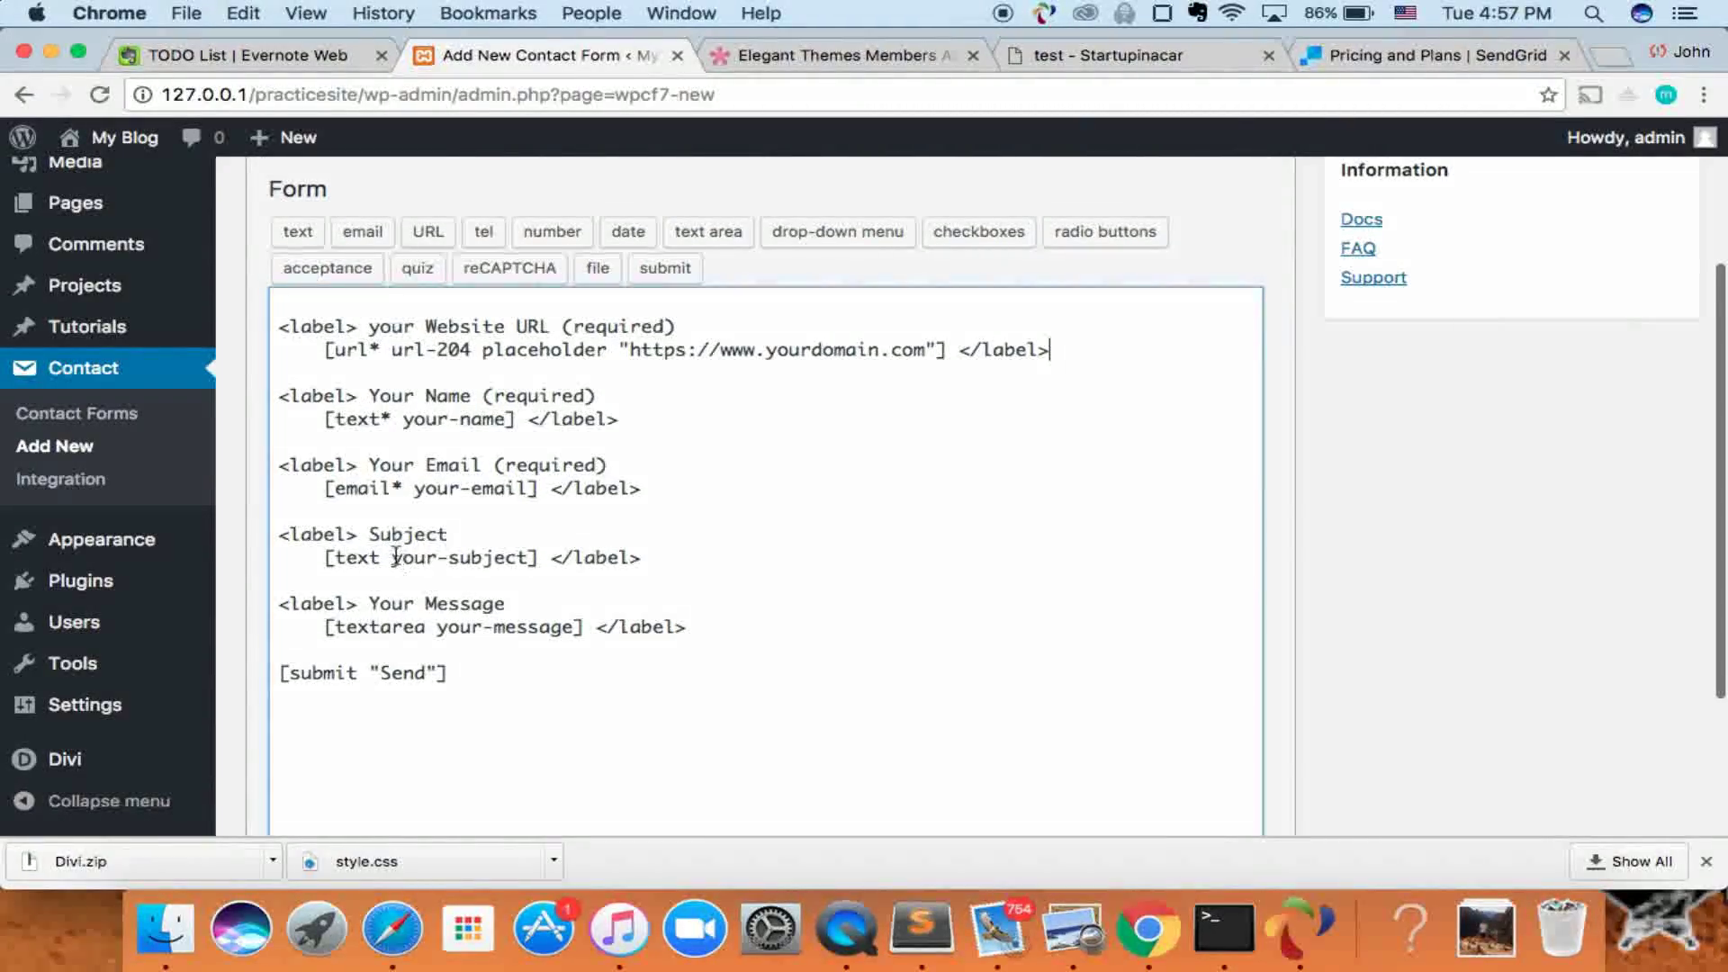
pyautogui.scroll(3, 396, 556)
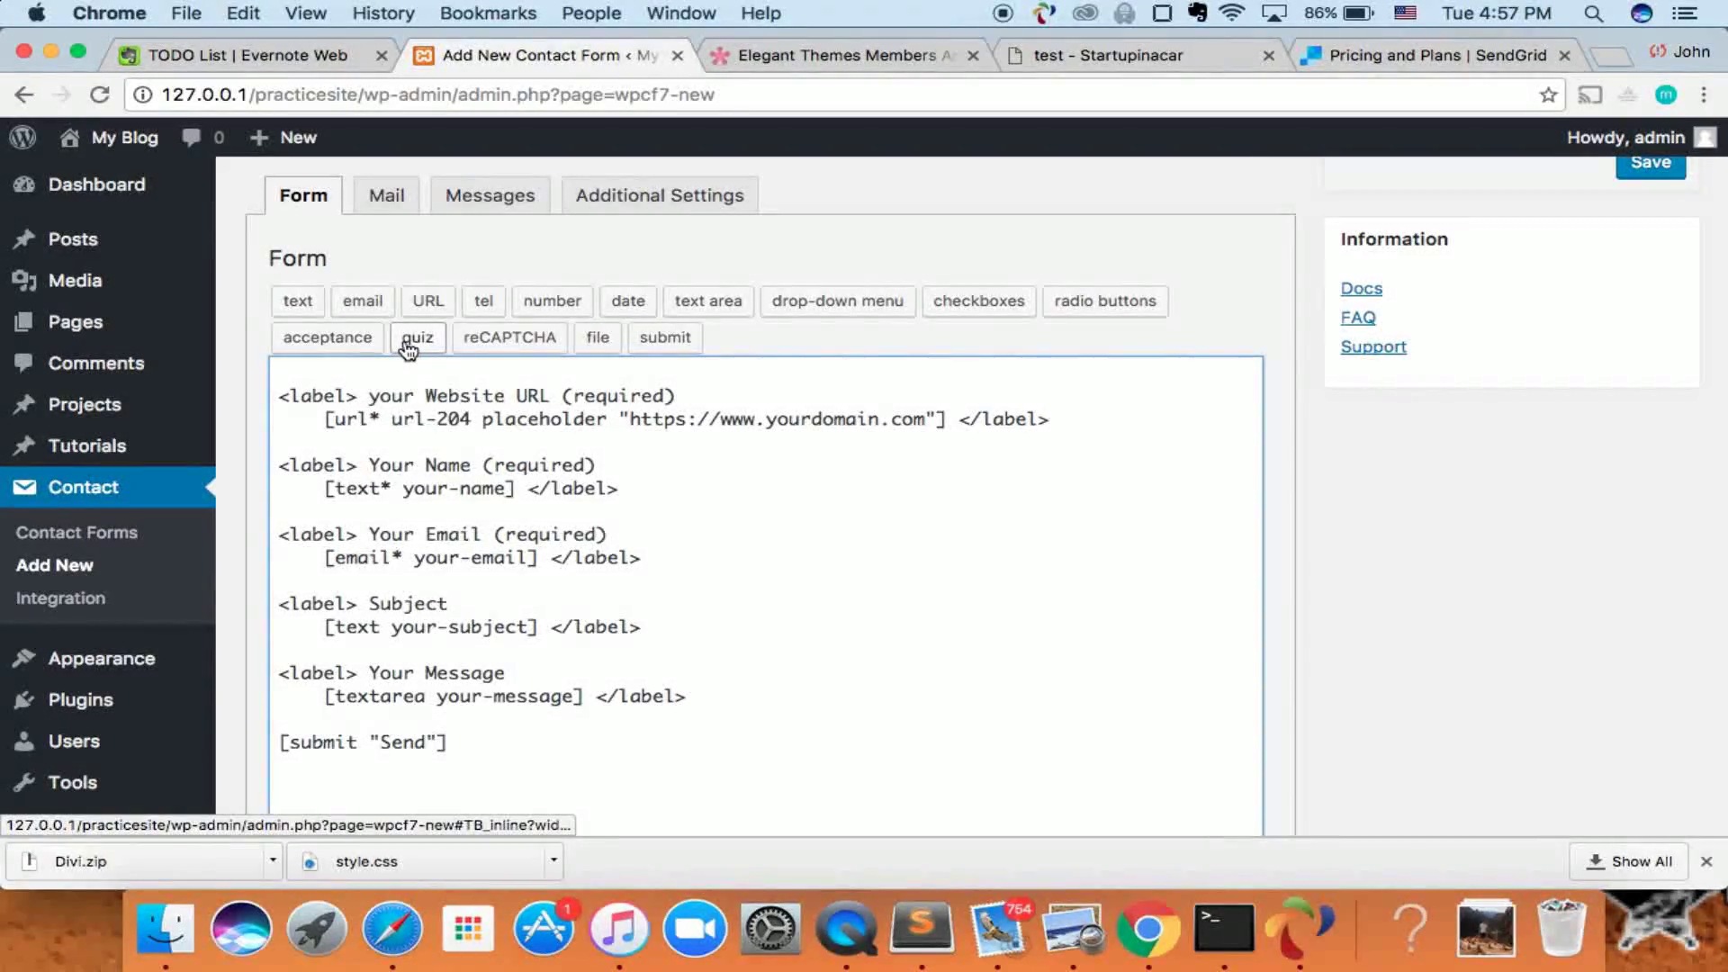
pyautogui.scroll(2, 410, 351)
pyautogui.scroll(1, 410, 351)
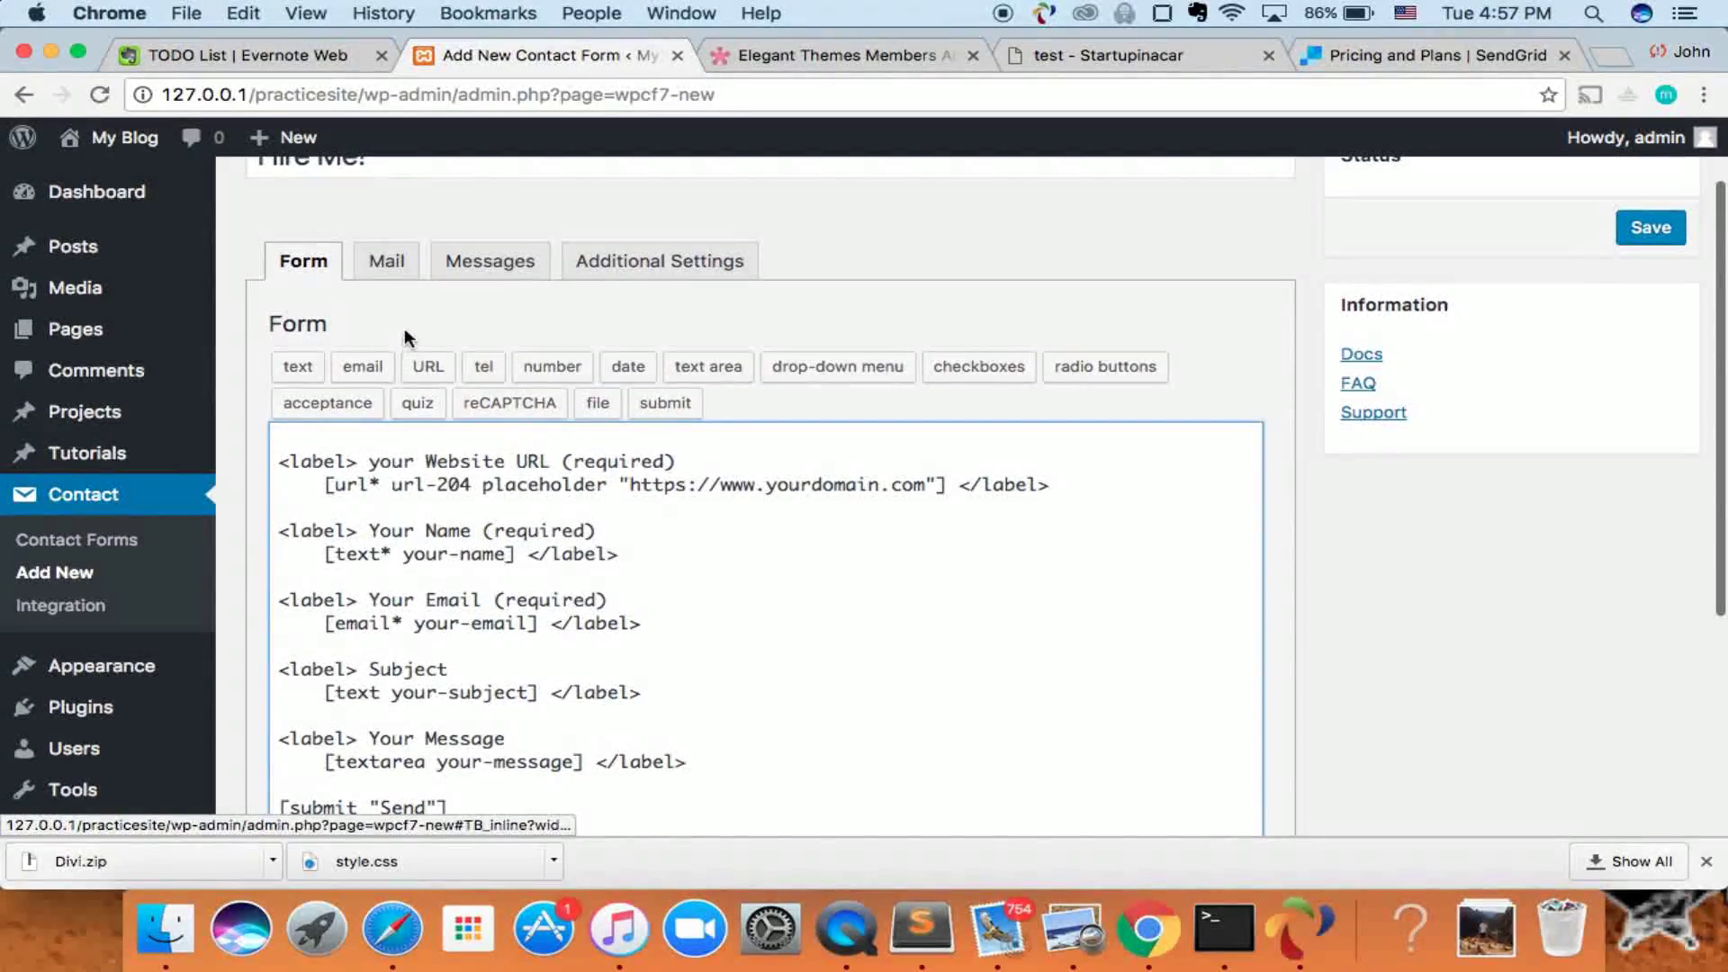
# - In the Mail settings, replace the recipient with the owner's own e-mail address
pyautogui.click(398, 272)
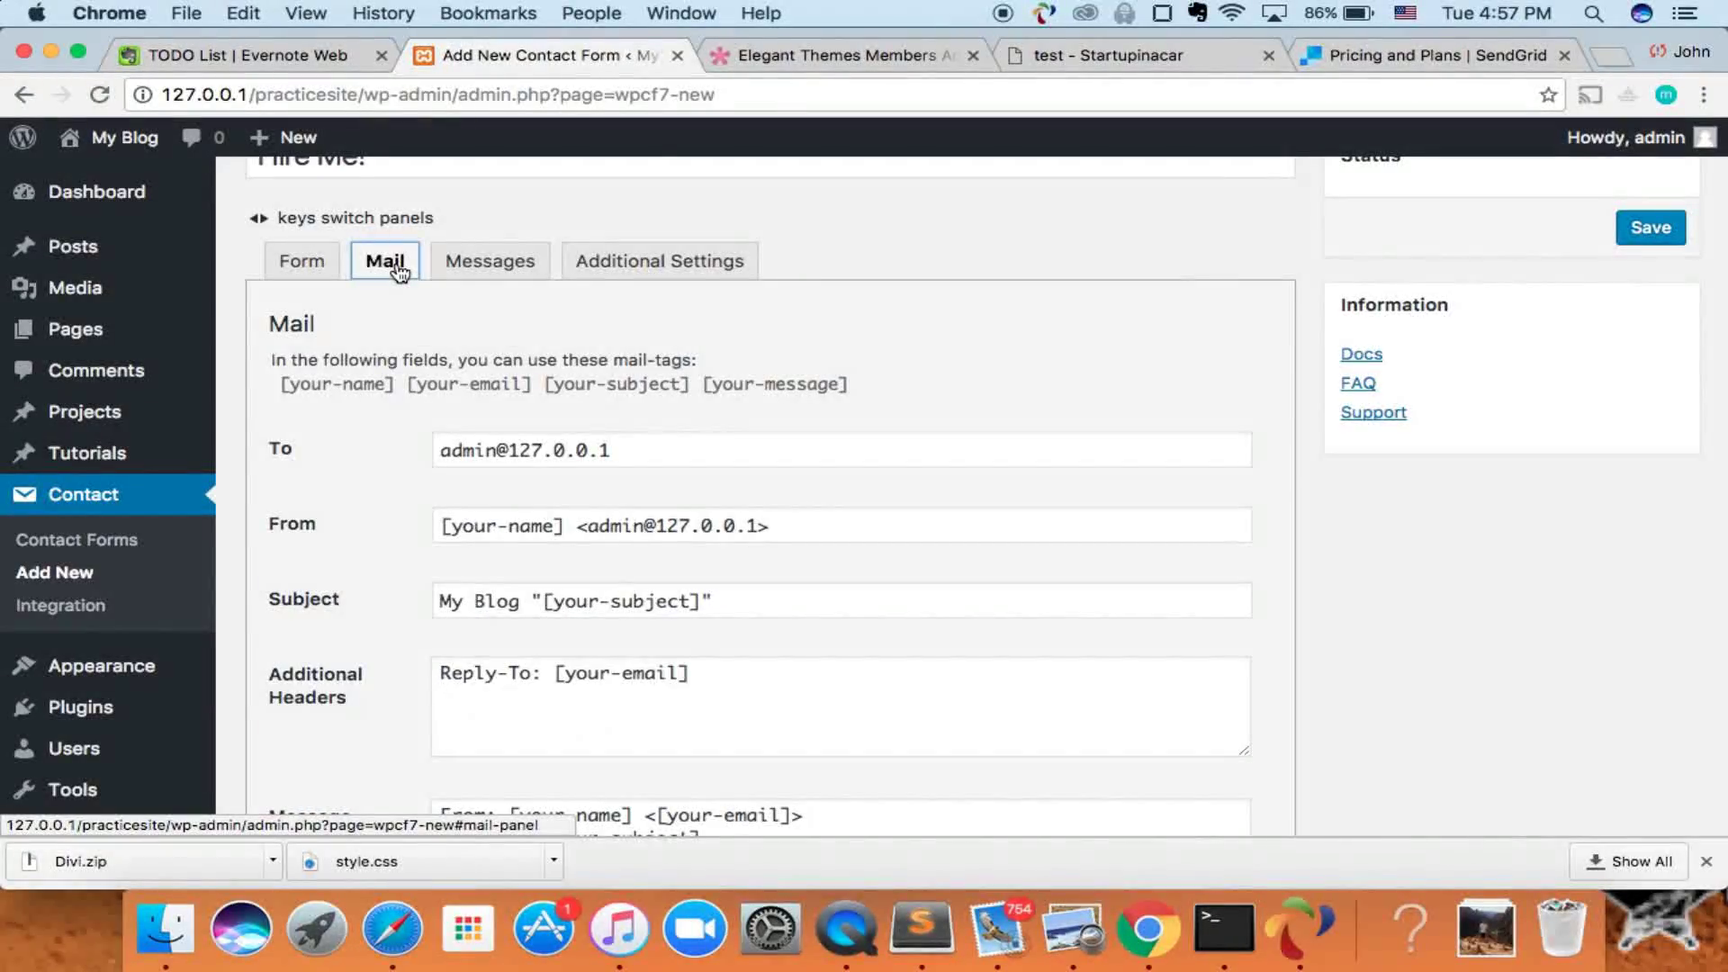
pyautogui.moveTo(627, 454); pyautogui.dragTo(412, 452)
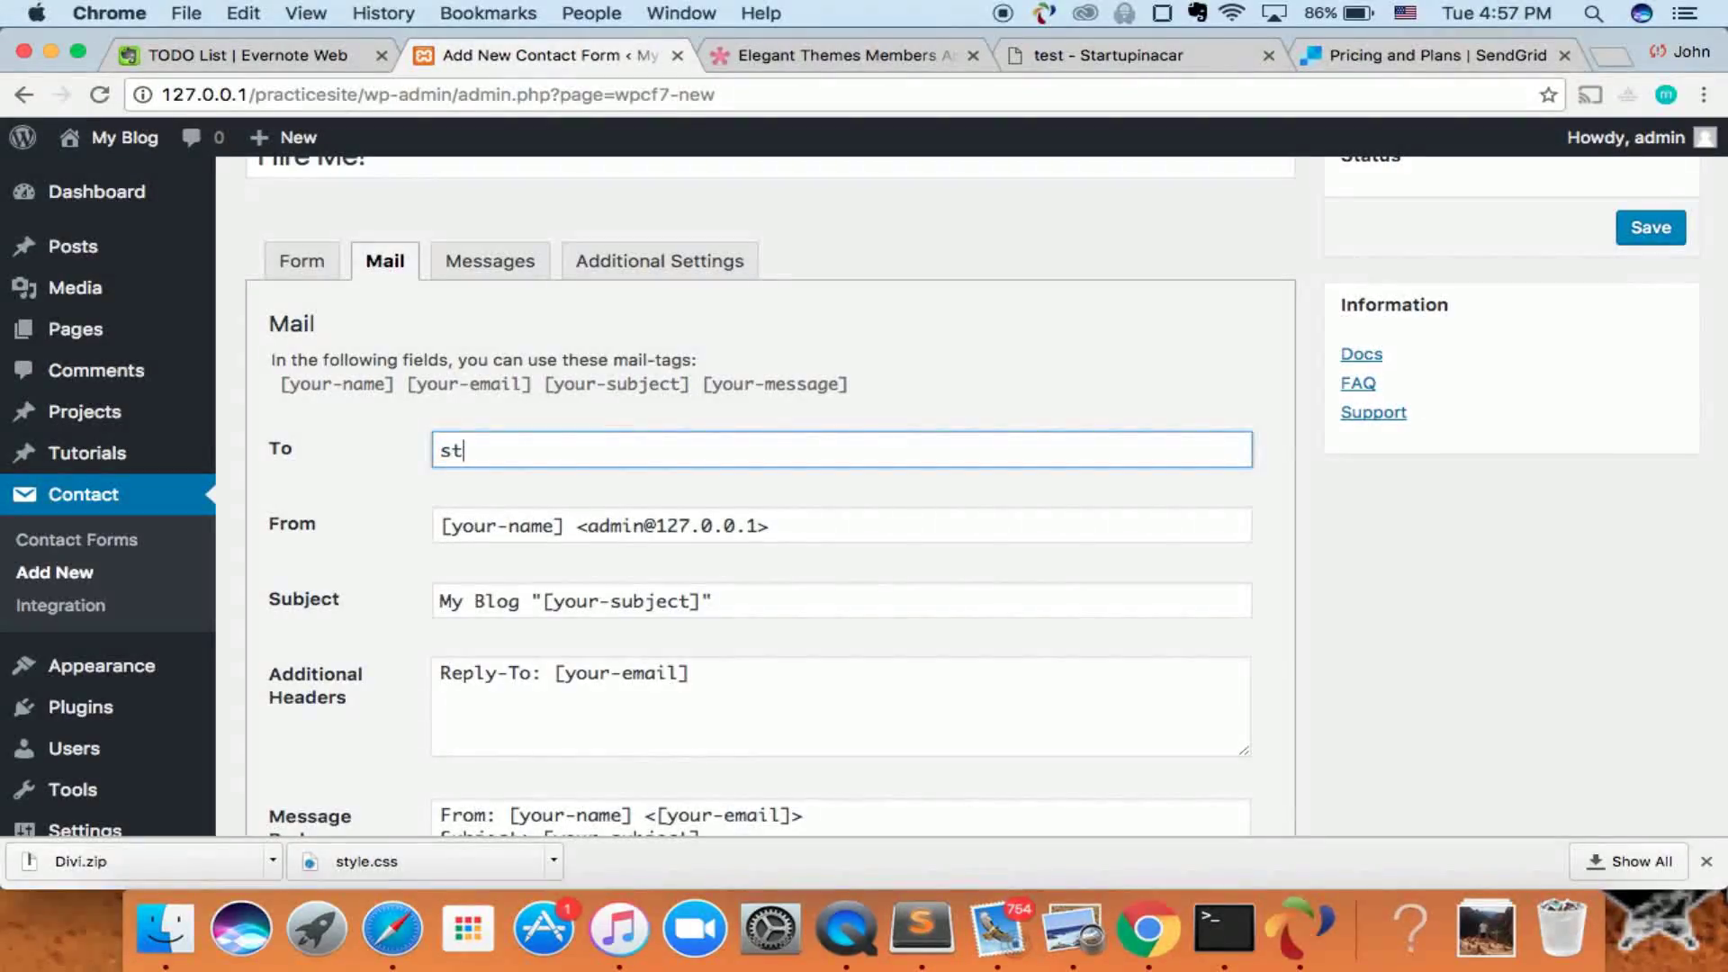
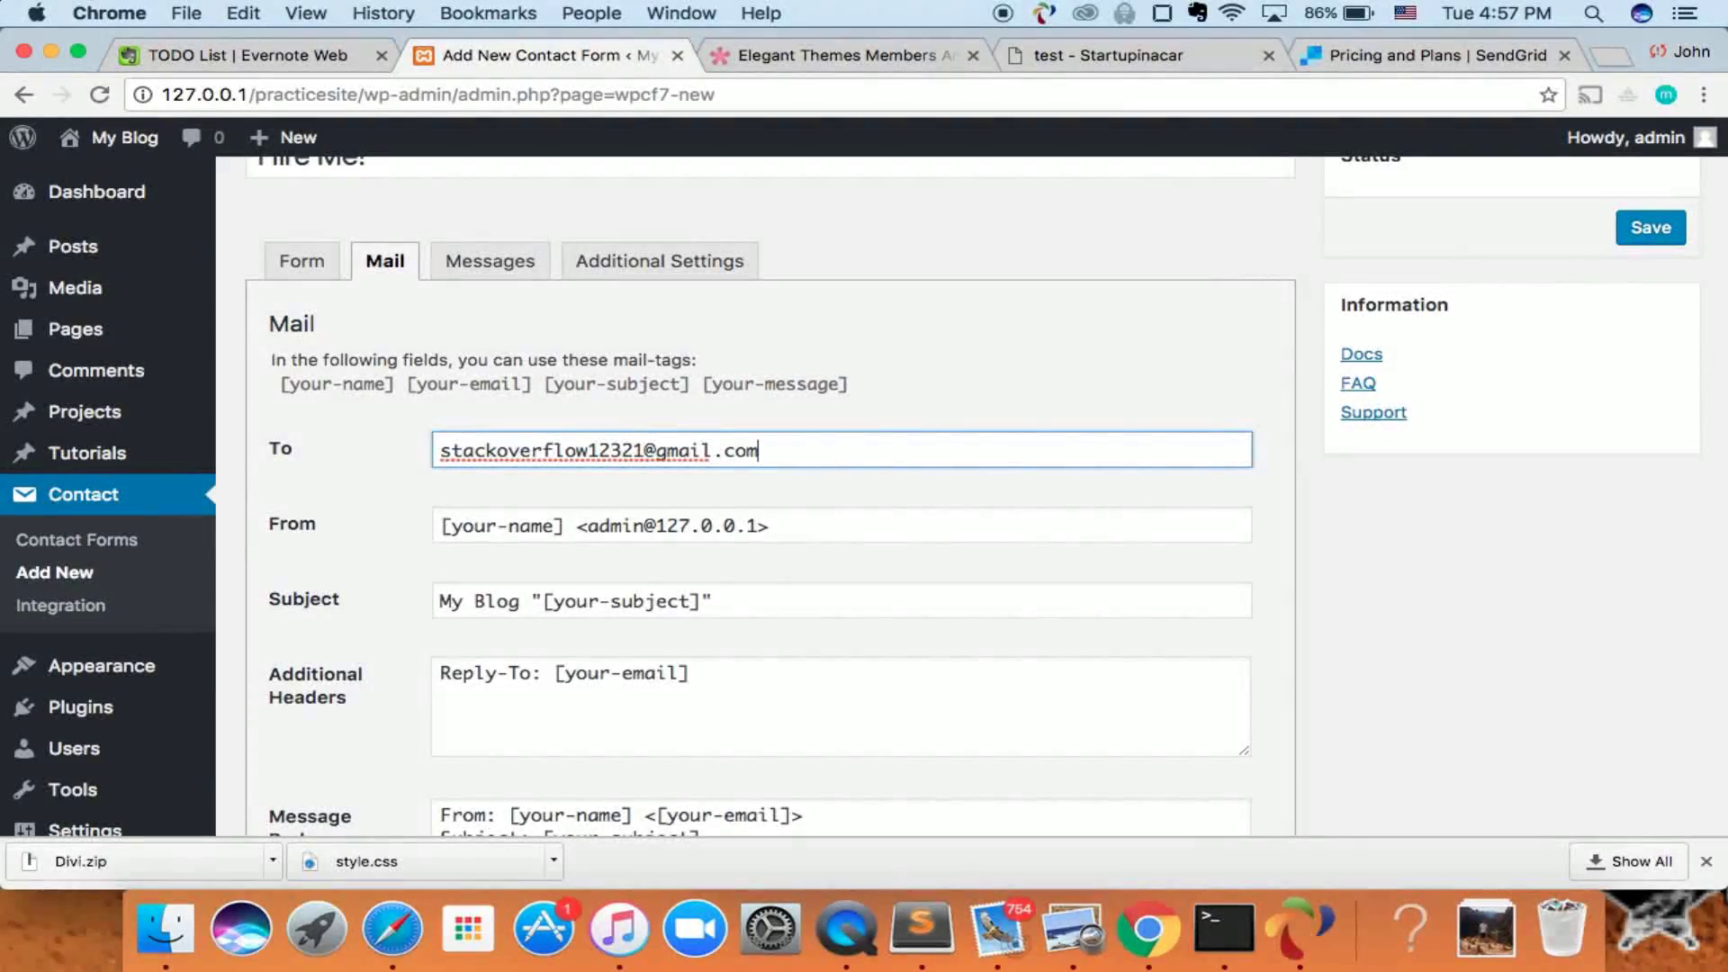
pyautogui.click(552, 527)
# - Look over the sender, subject and message body templates, then move to the Messages tab
pyautogui.scroll(-3, 566, 522)
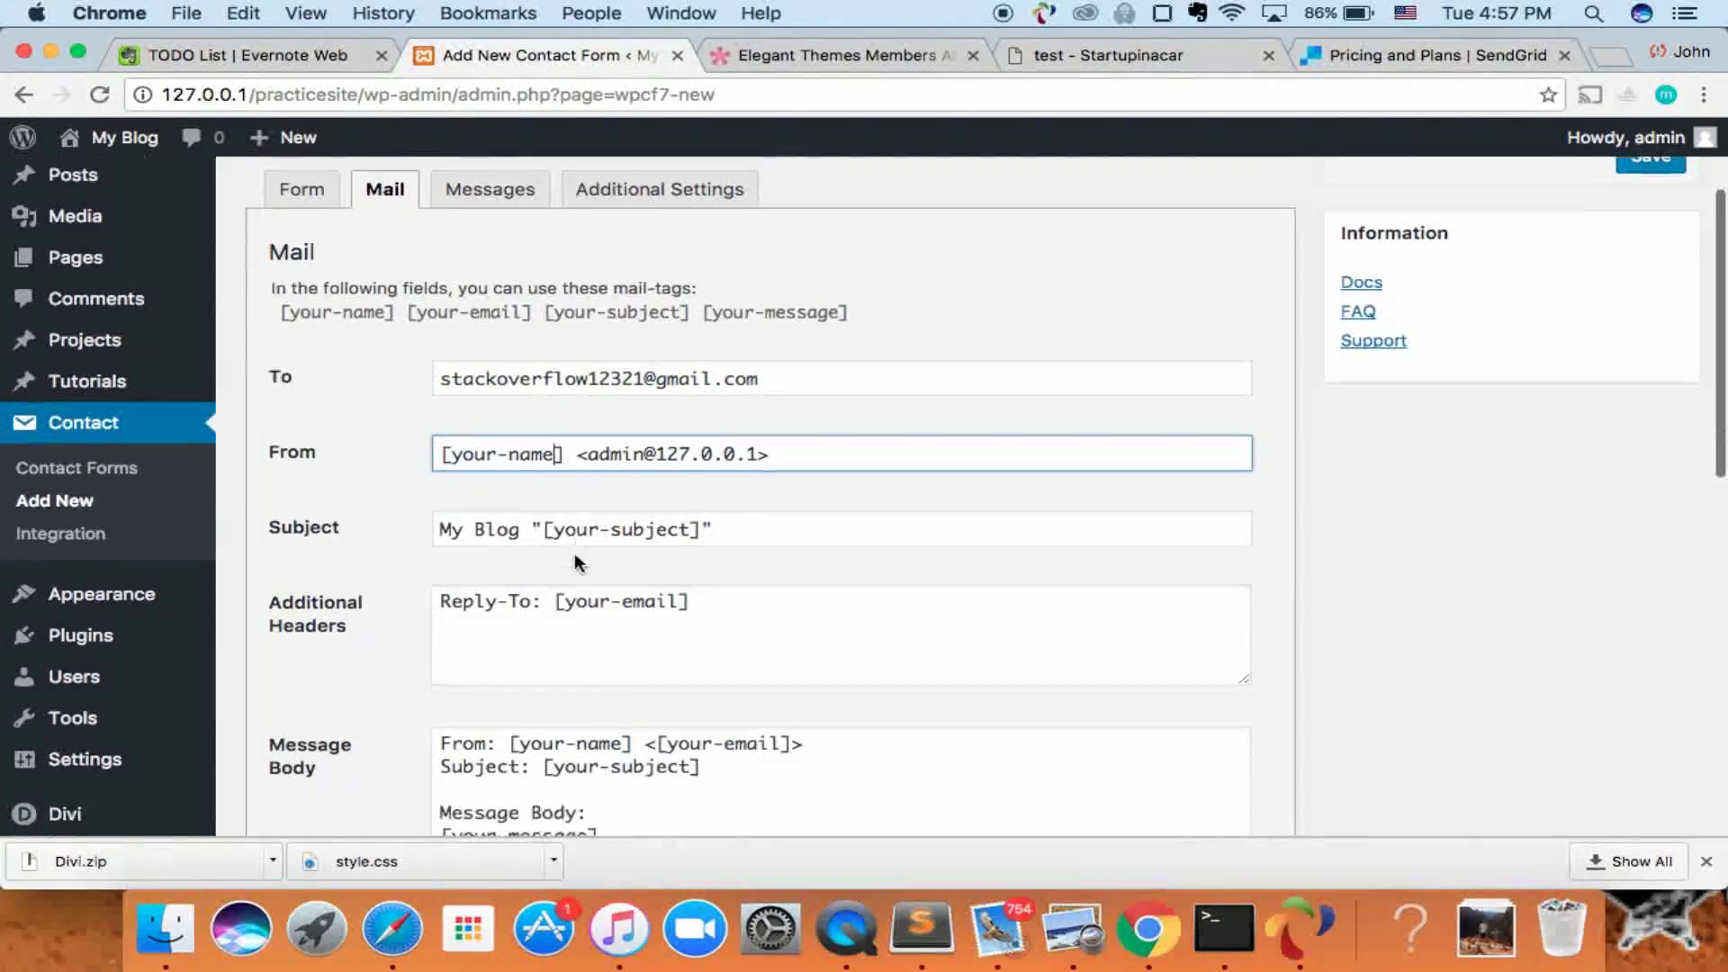
pyautogui.scroll(-1, 519, 533)
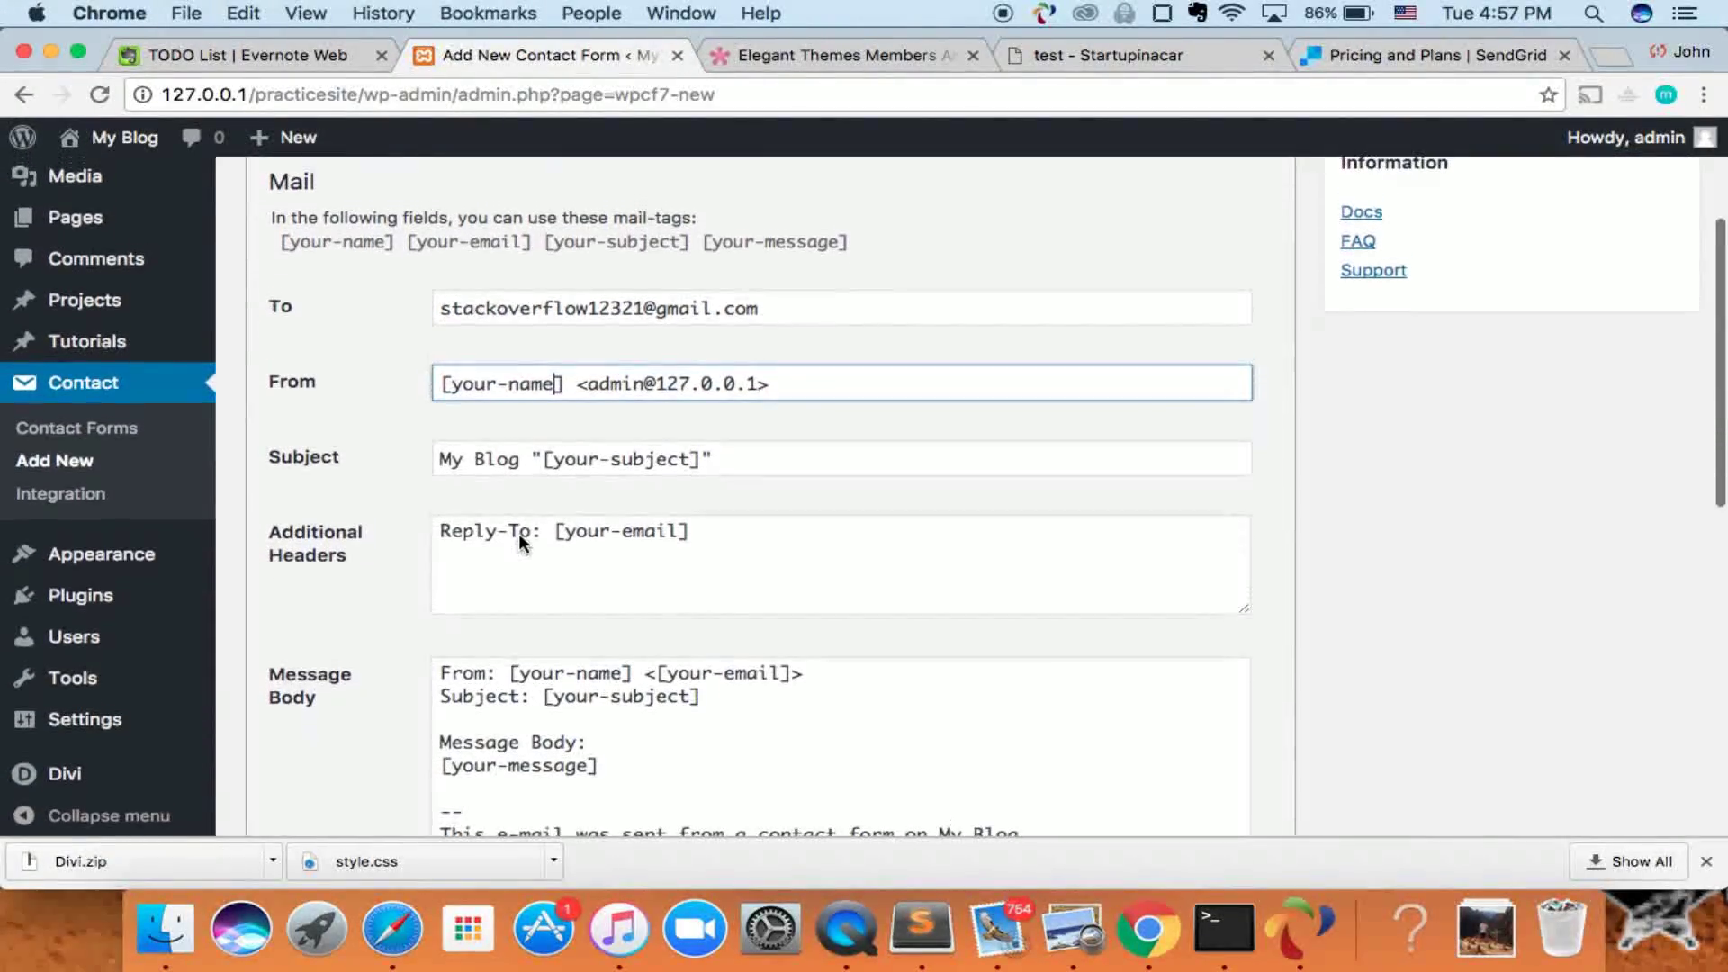
pyautogui.scroll(-3, 584, 490)
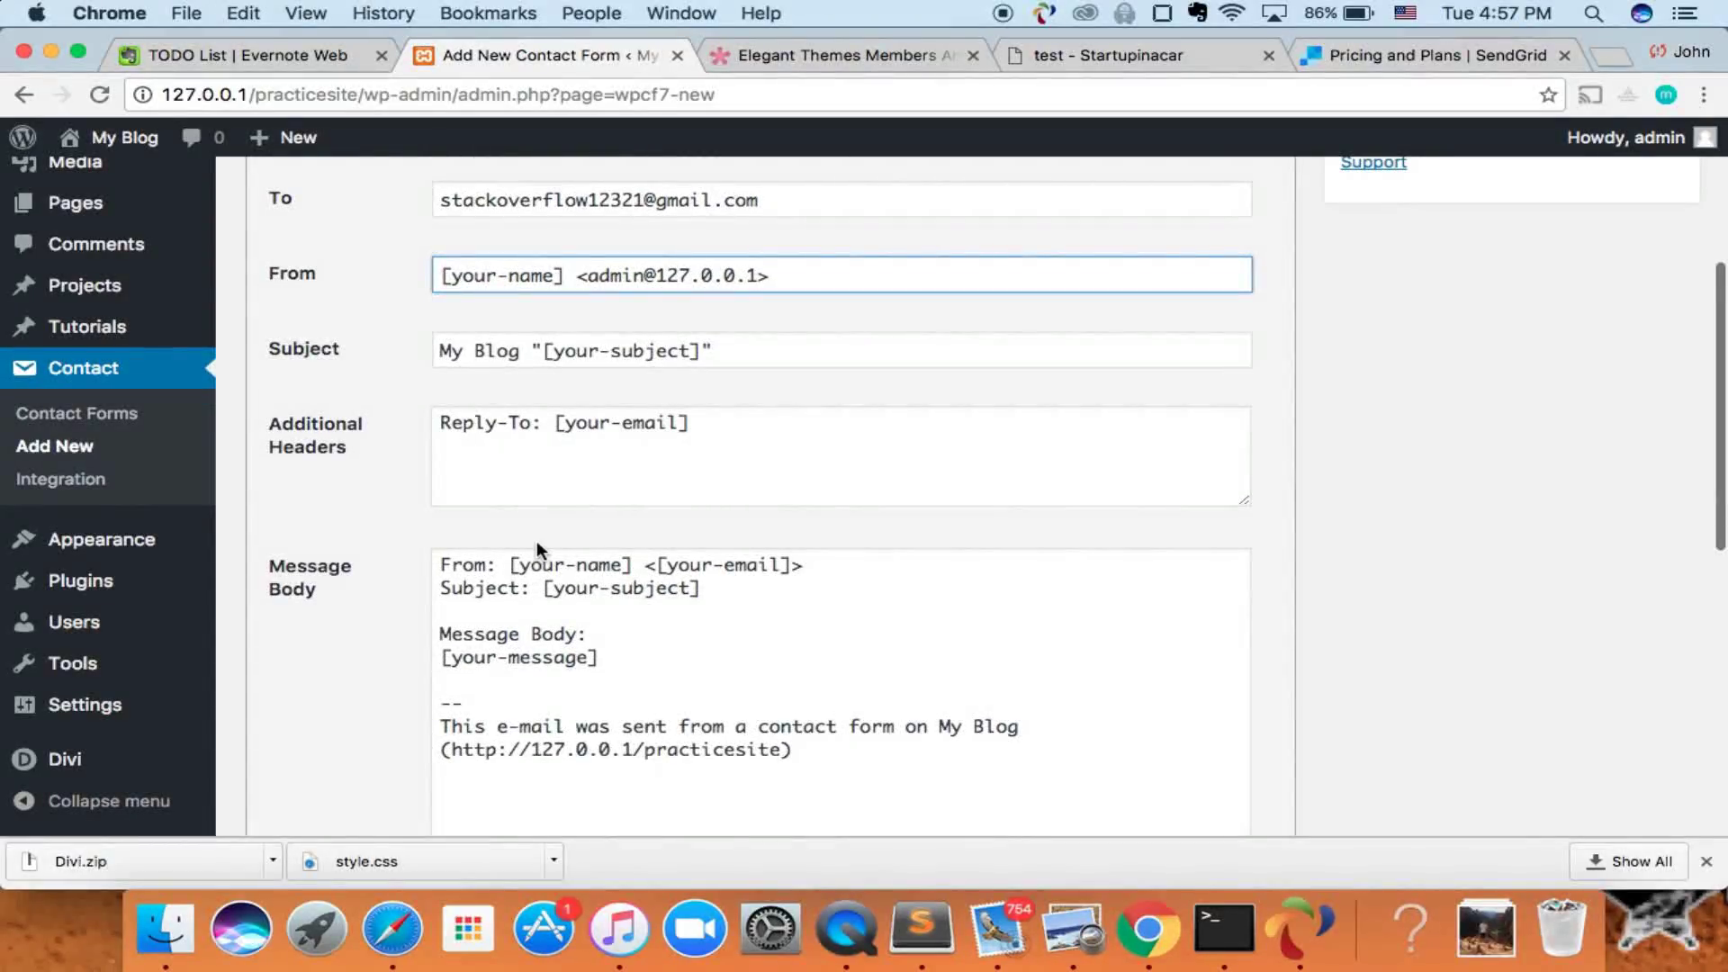
pyautogui.scroll(-3, 536, 545)
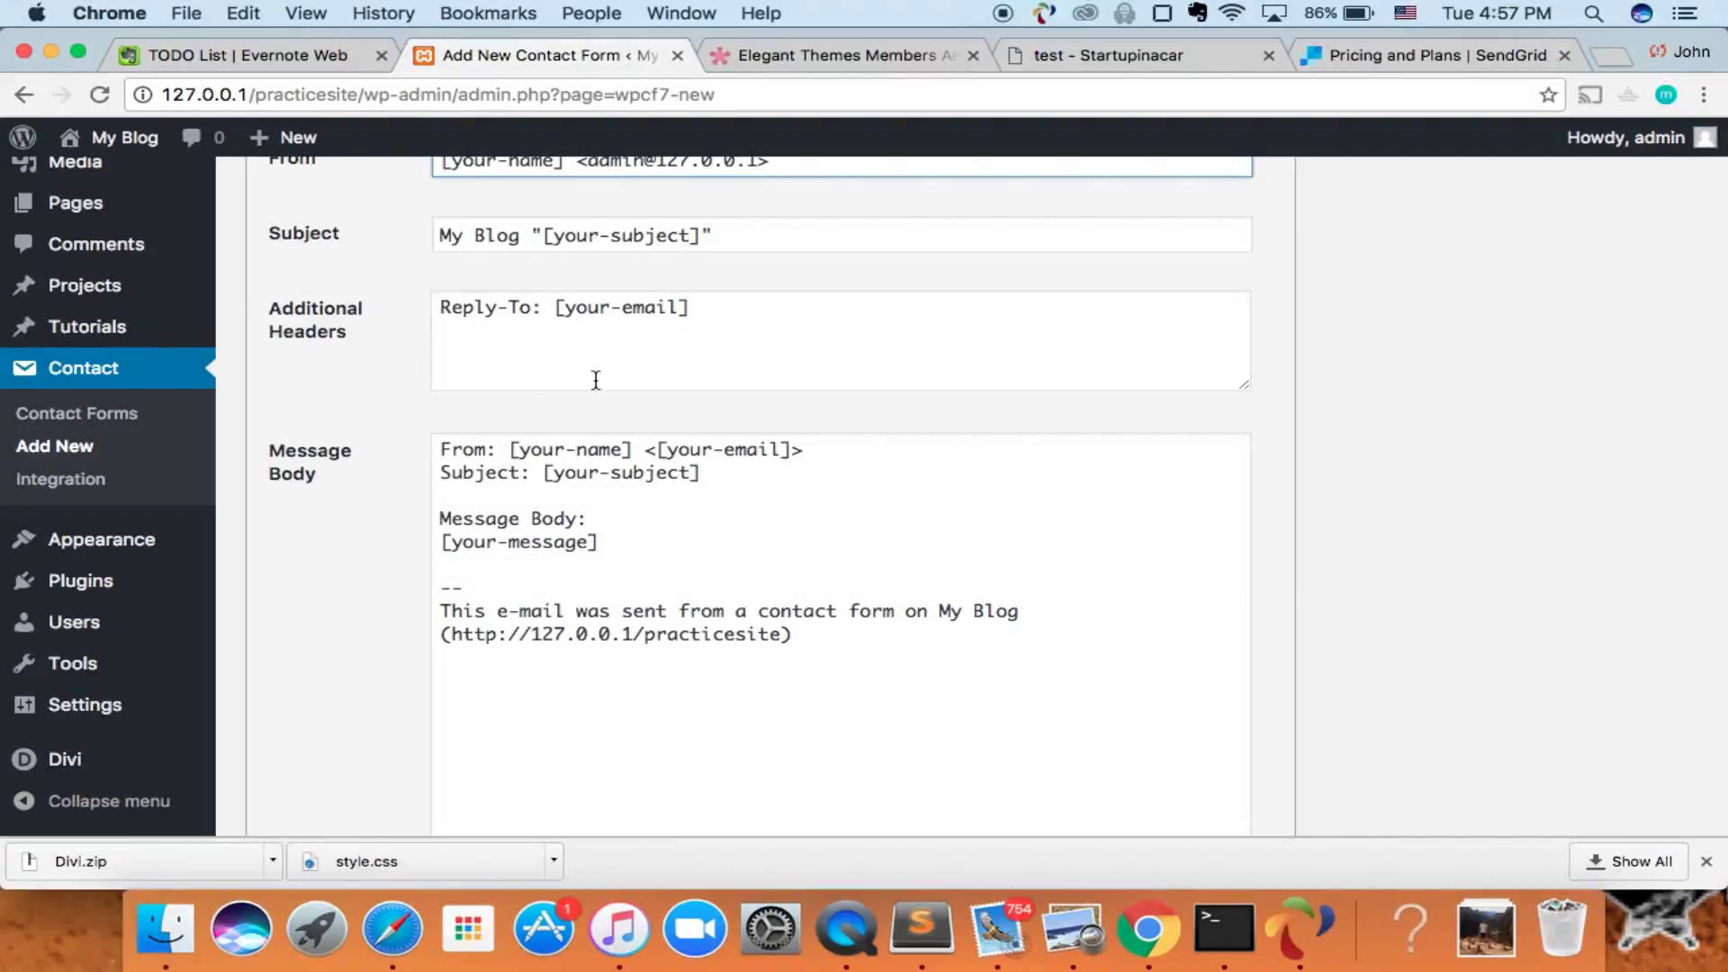
pyautogui.scroll(-5, 532, 463)
pyautogui.scroll(10, 526, 457)
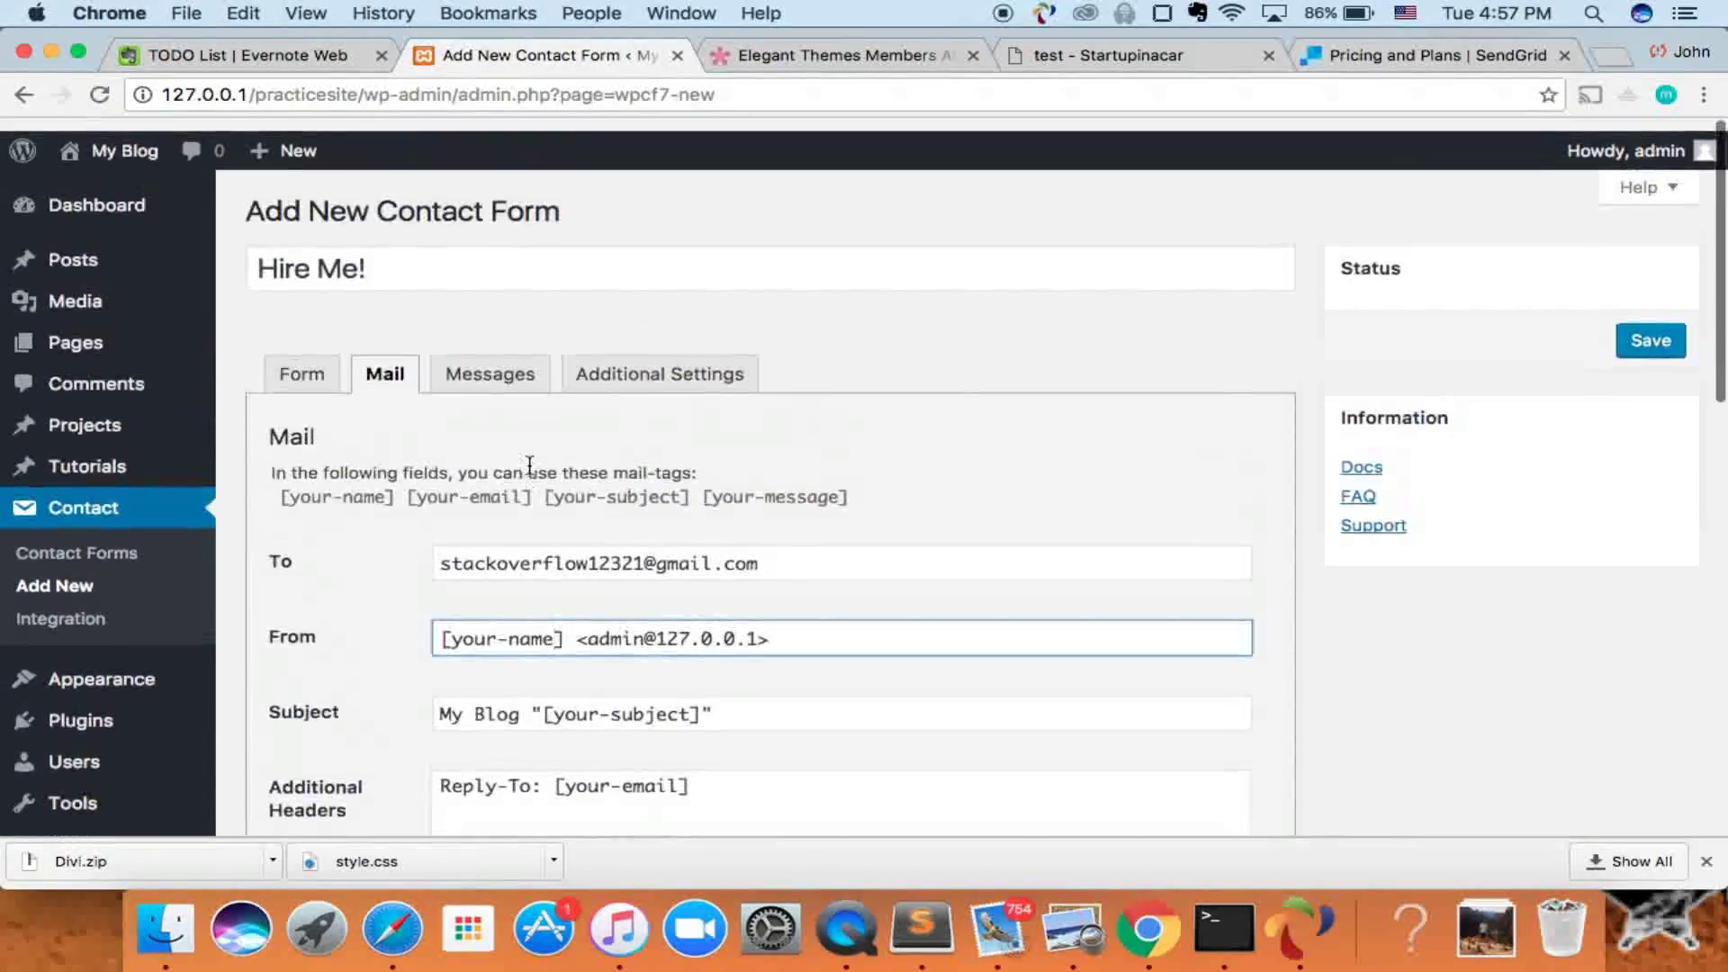
pyautogui.scroll(-3, 530, 464)
pyautogui.scroll(-10, 534, 558)
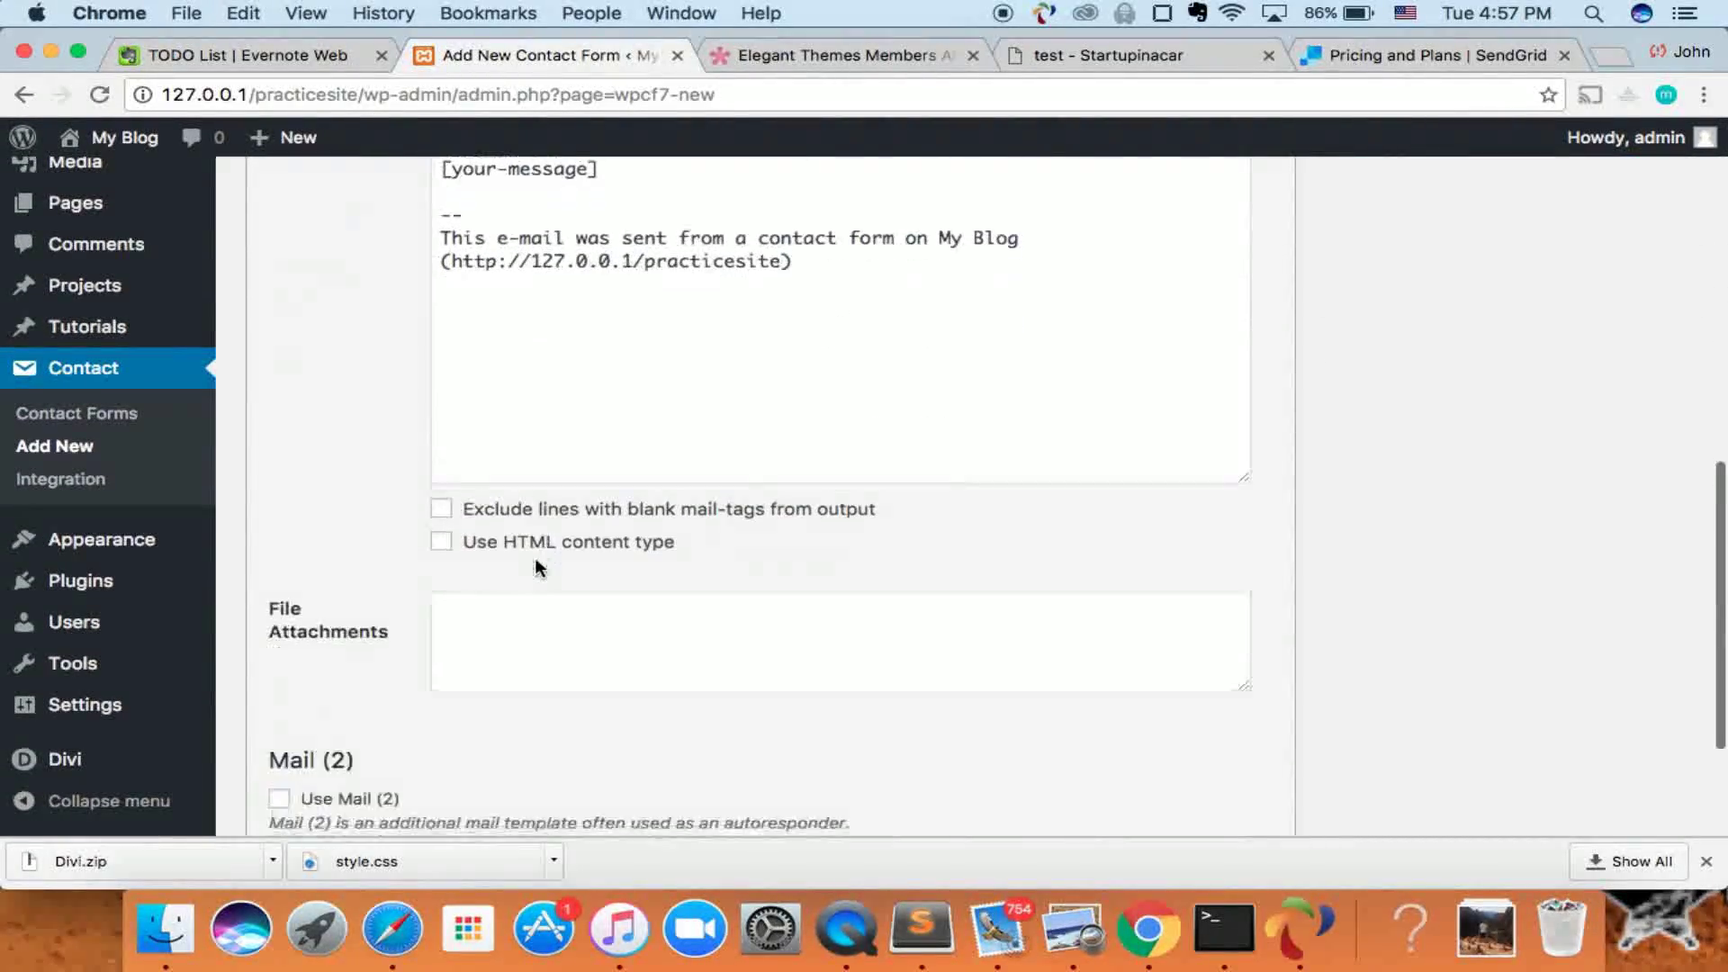
pyautogui.scroll(10, 455, 531)
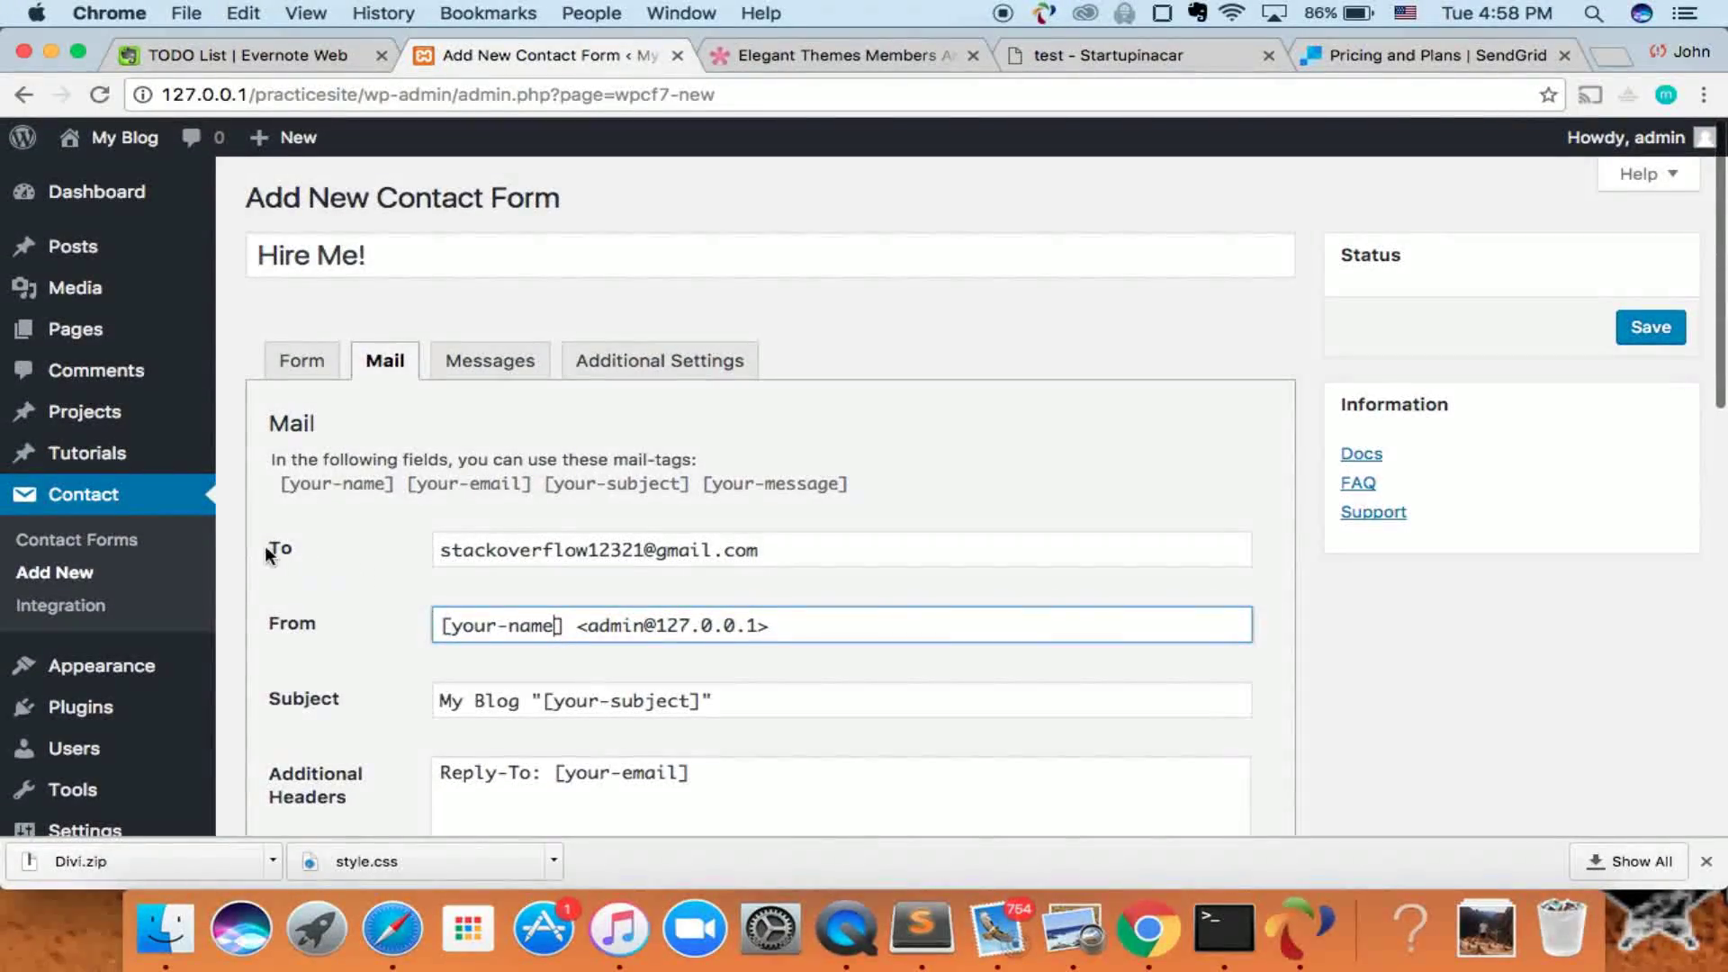
pyautogui.moveTo(450, 550); pyautogui.dragTo(683, 522)
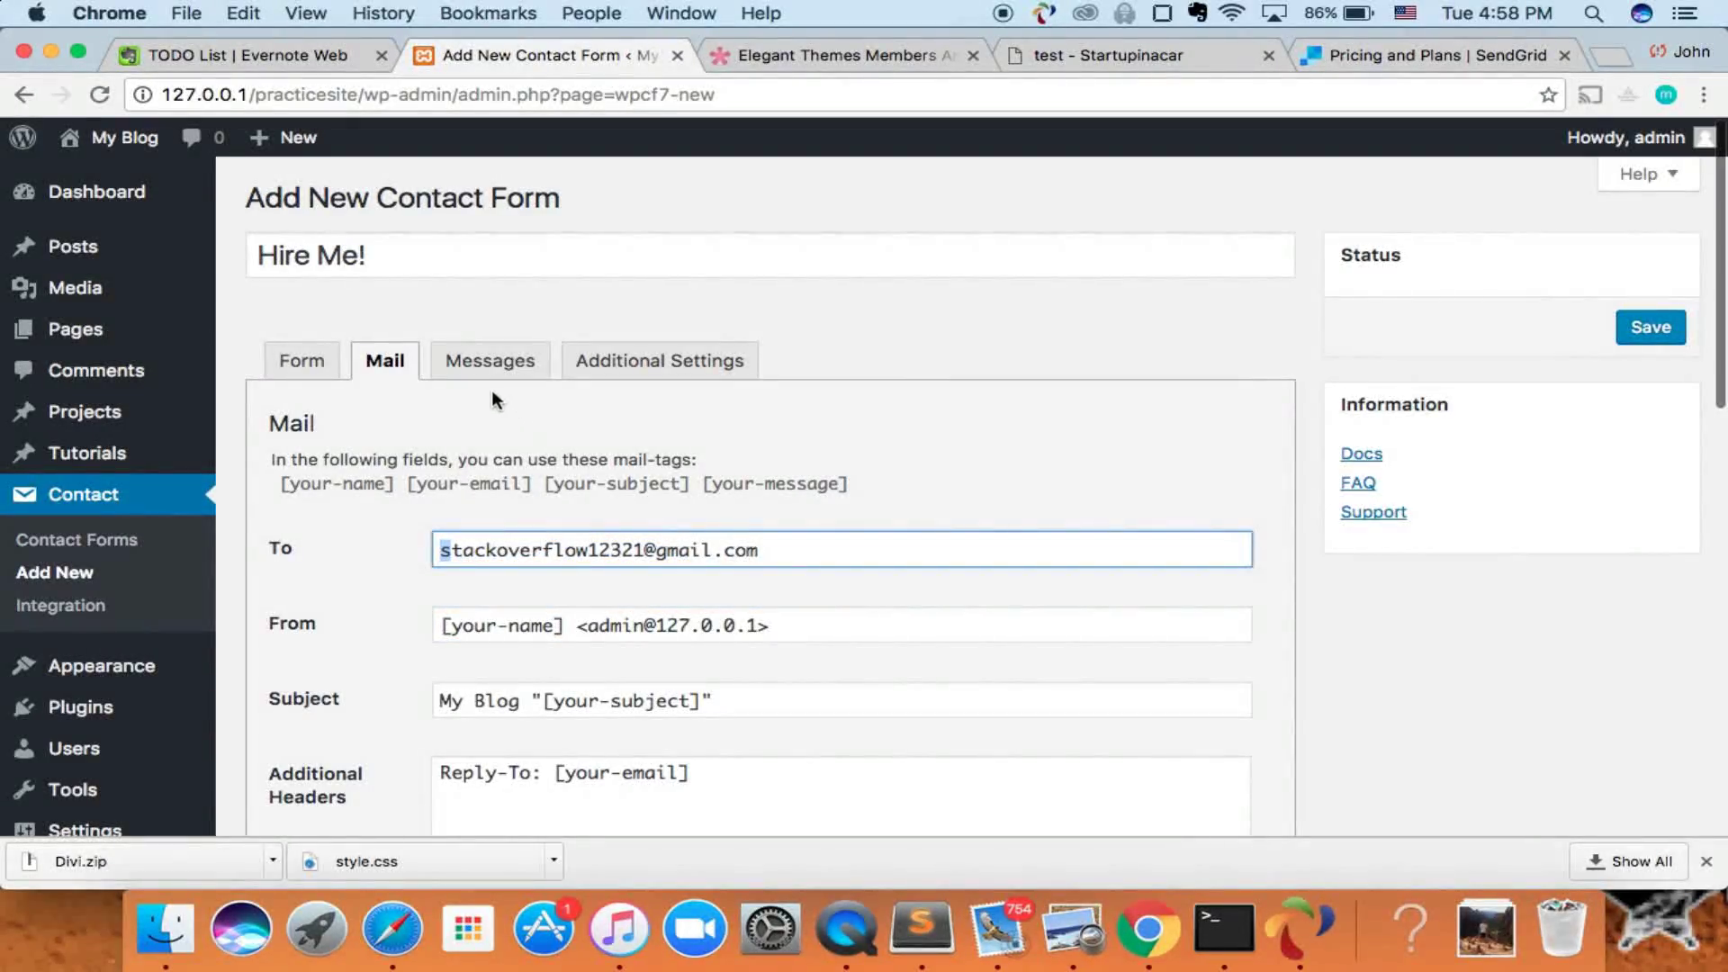
pyautogui.click(490, 364)
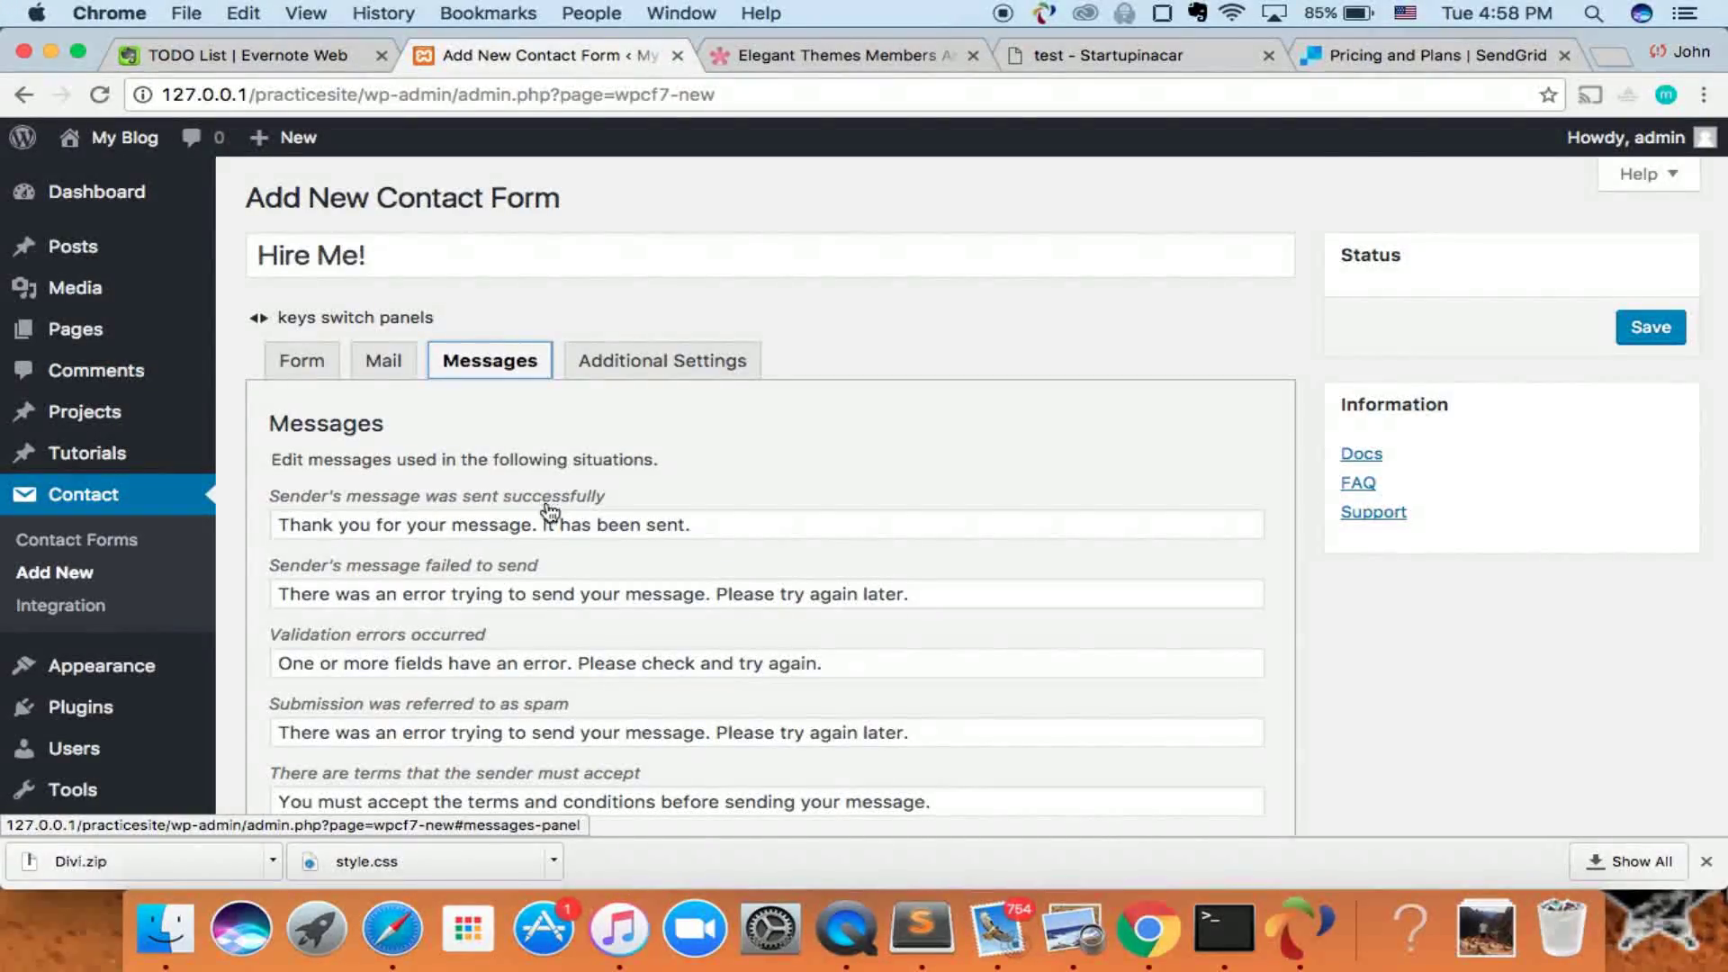
# - Glance over the Messages and Additional Settings tabs, then save the Hire Me! form as id 122
pyautogui.click(729, 526)
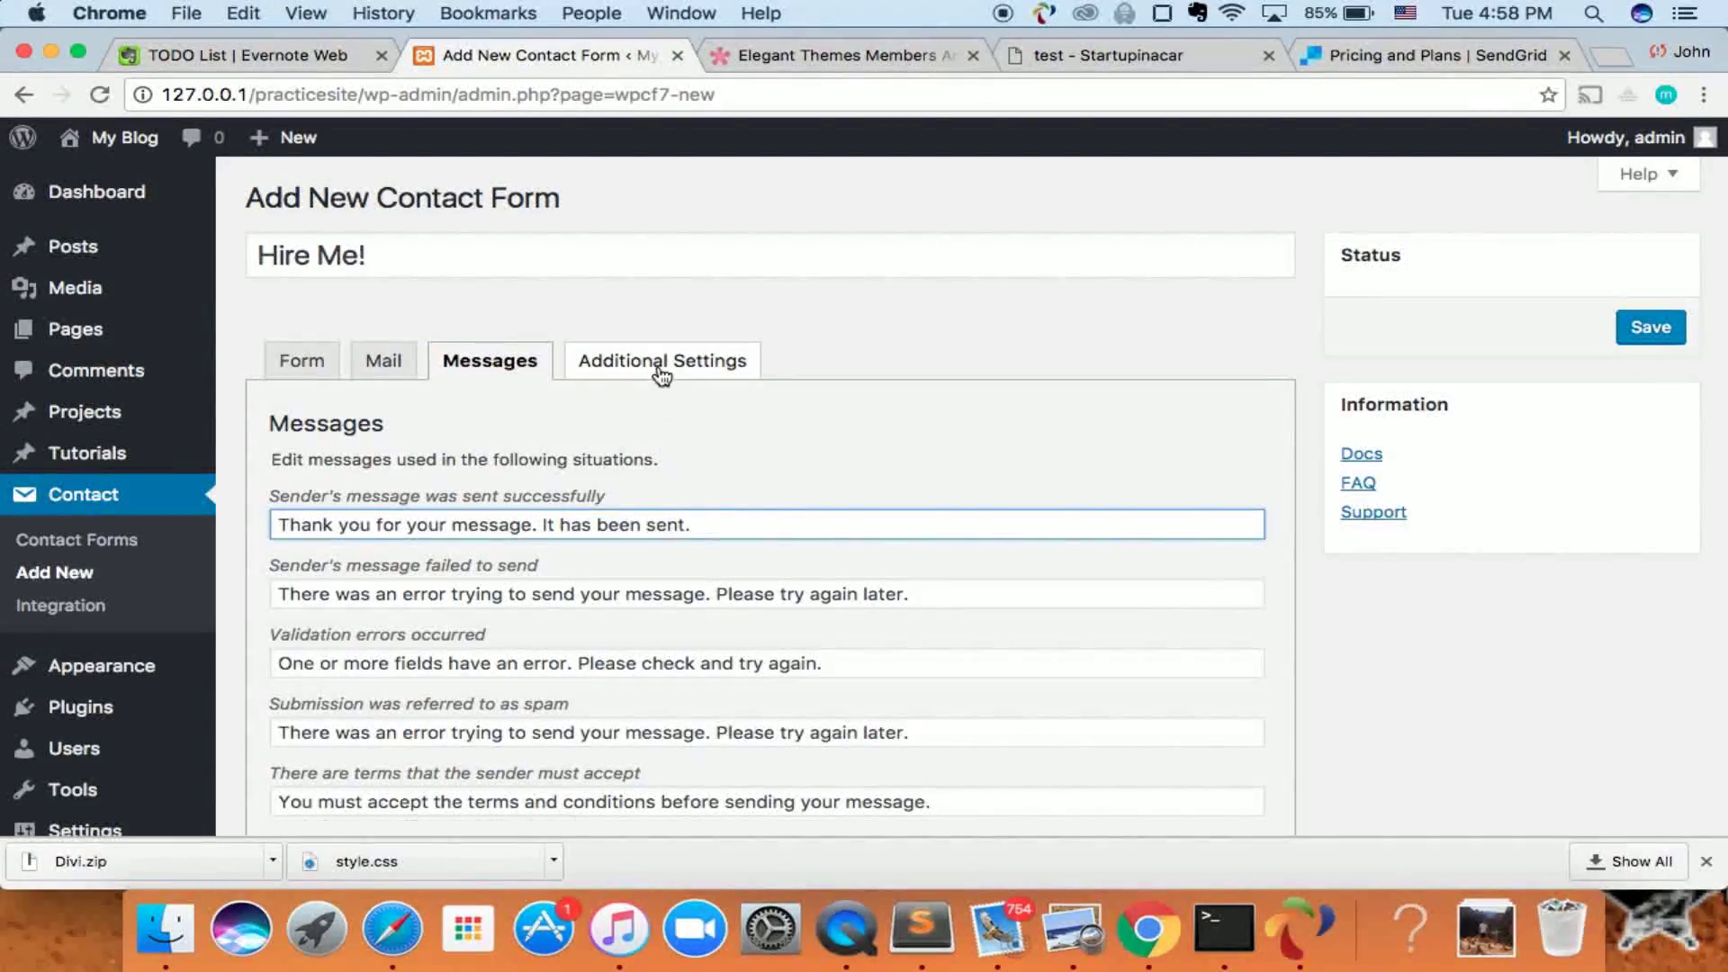
pyautogui.click(664, 378)
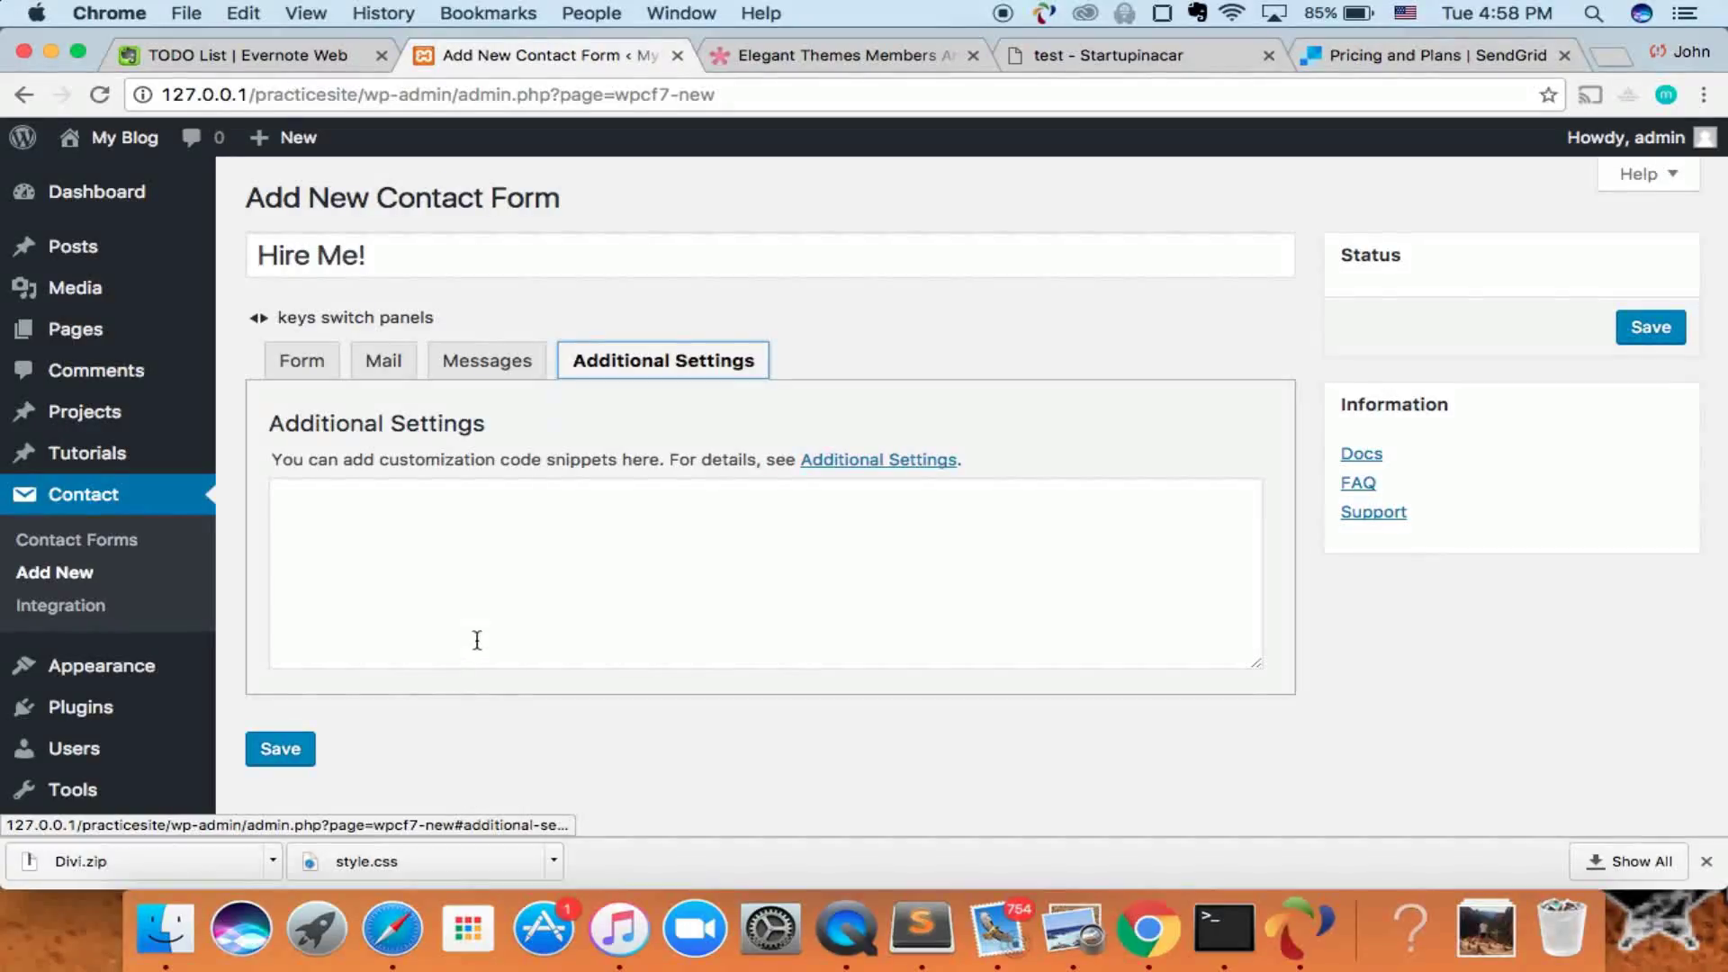
pyautogui.click(300, 360)
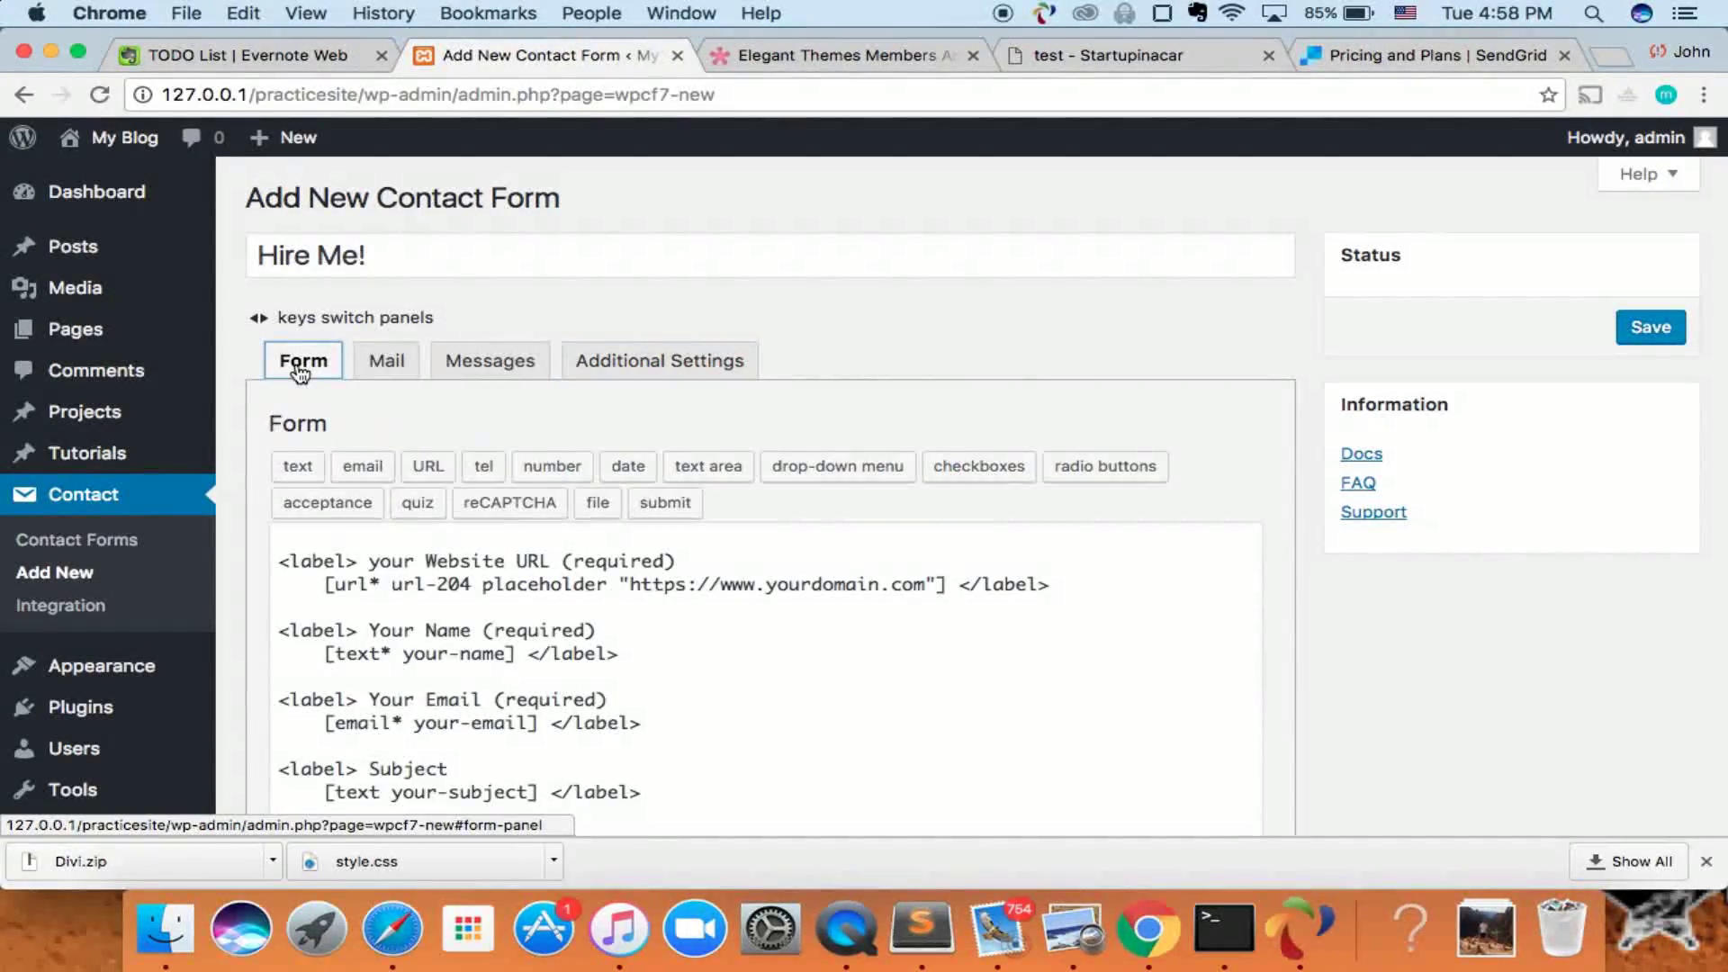
pyautogui.scroll(-5, 289, 429)
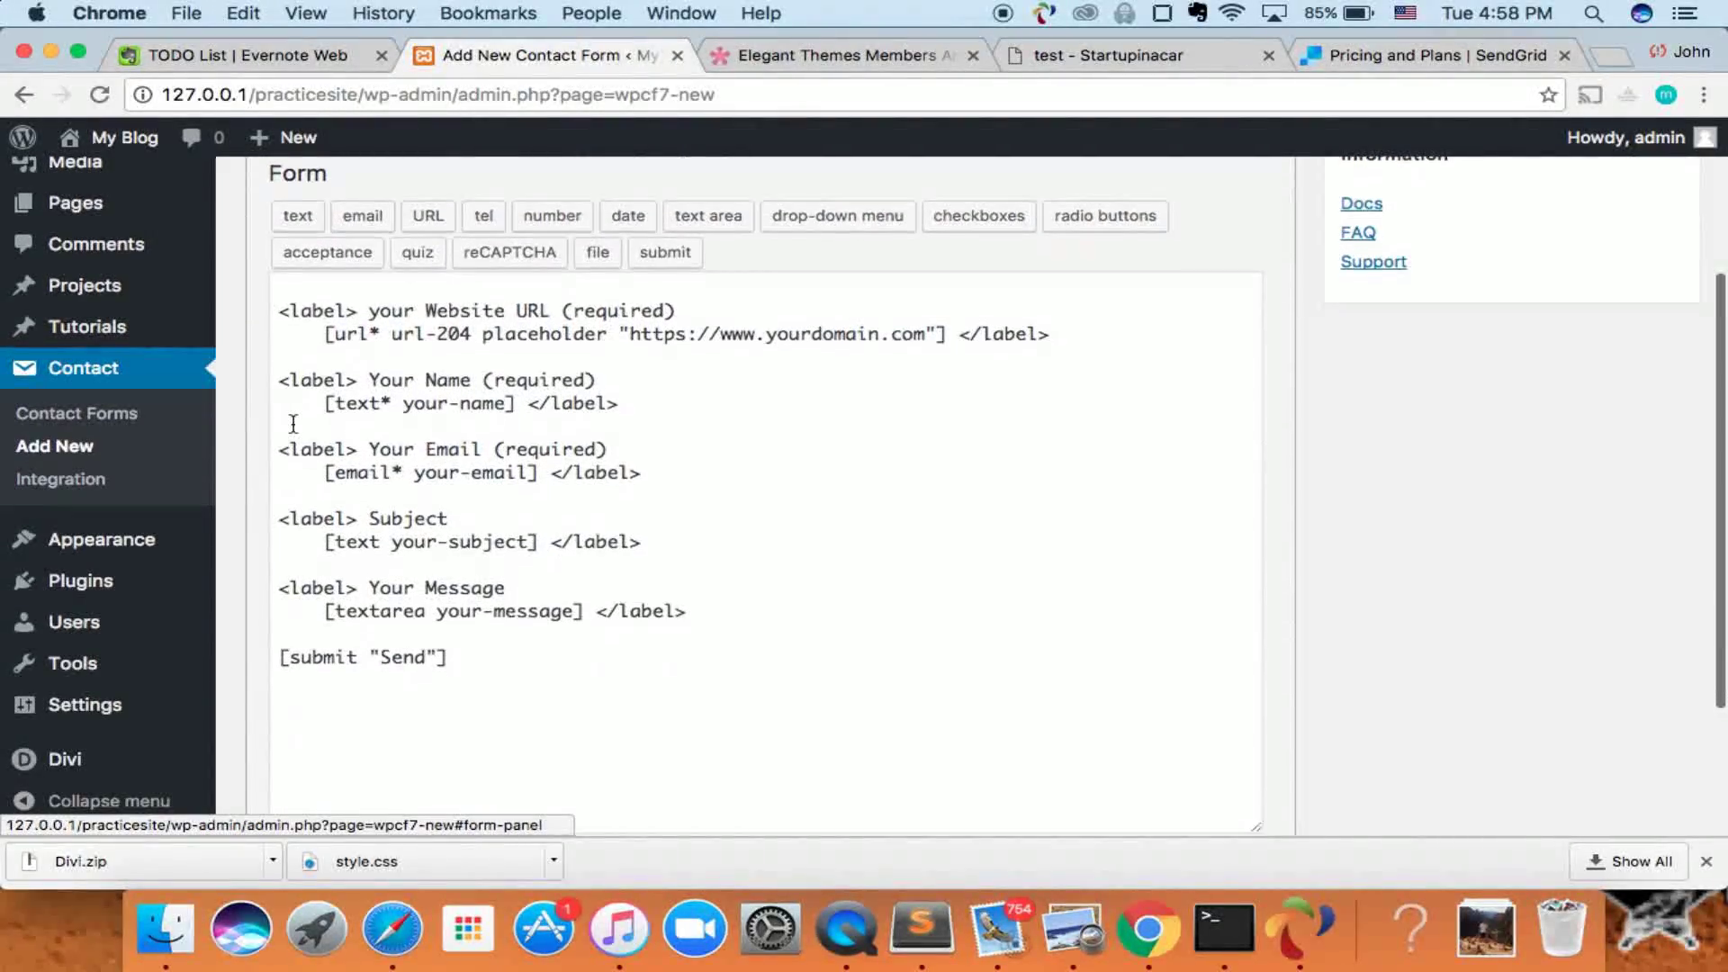
pyautogui.click(280, 711)
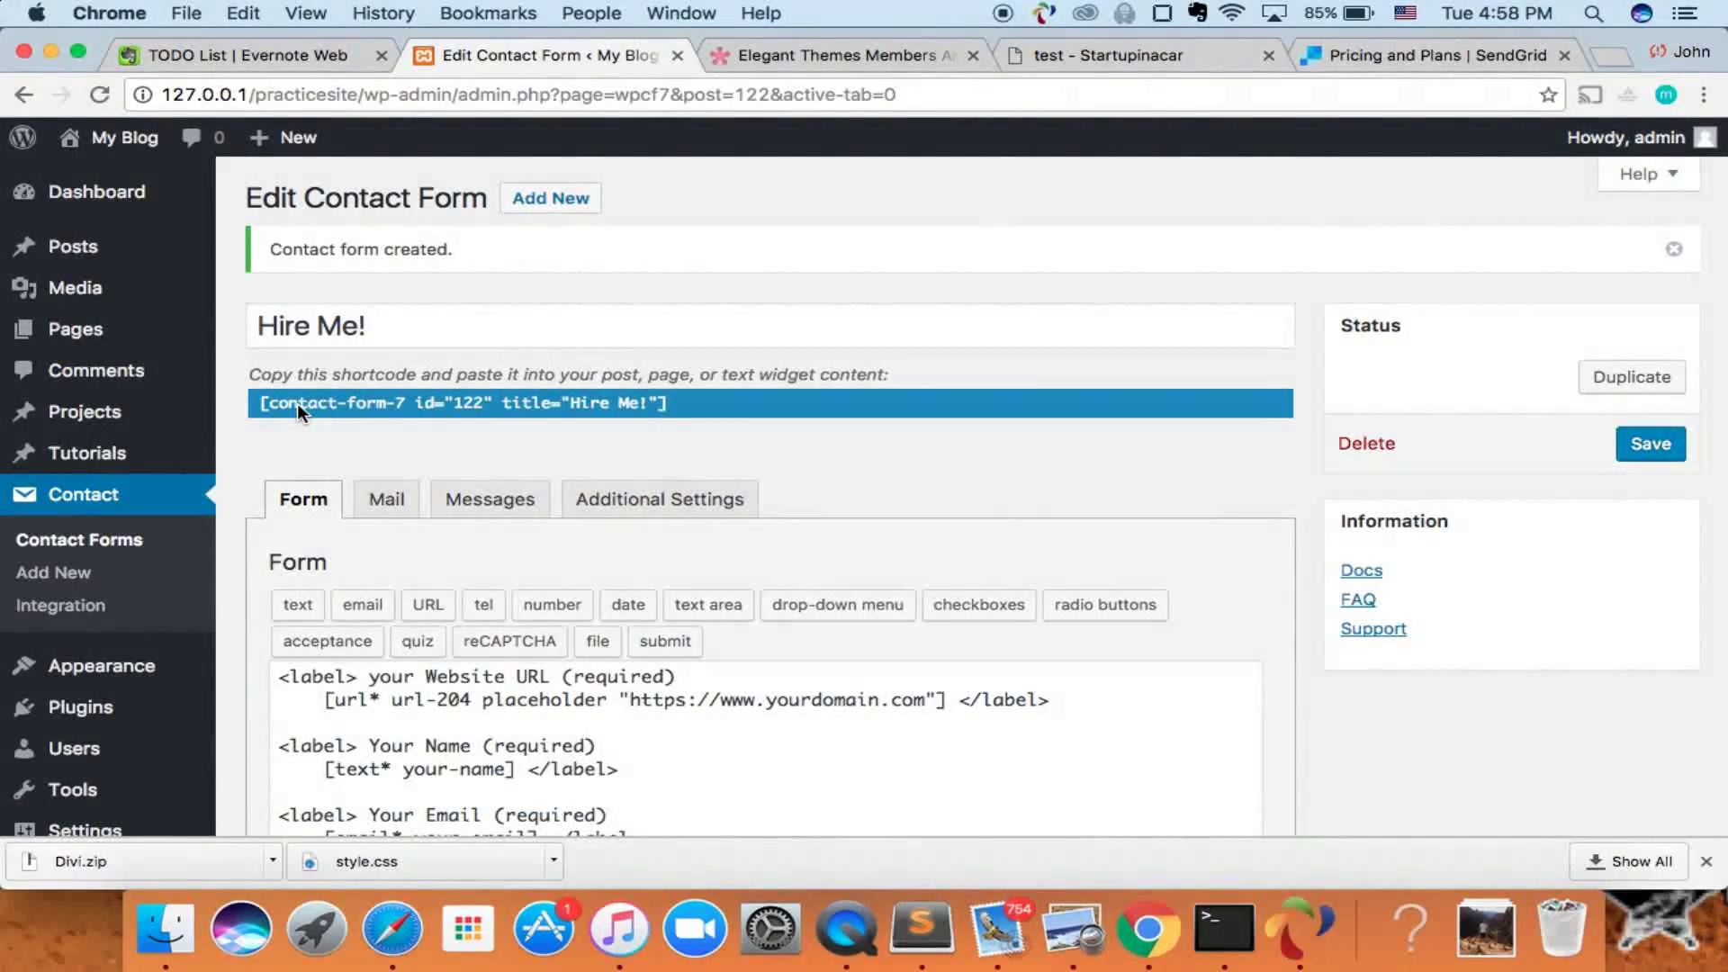
# - Copy the Hire Me! form's shortcode and go to the Pages list
pyautogui.click(322, 401)
pyautogui.press('super+c')
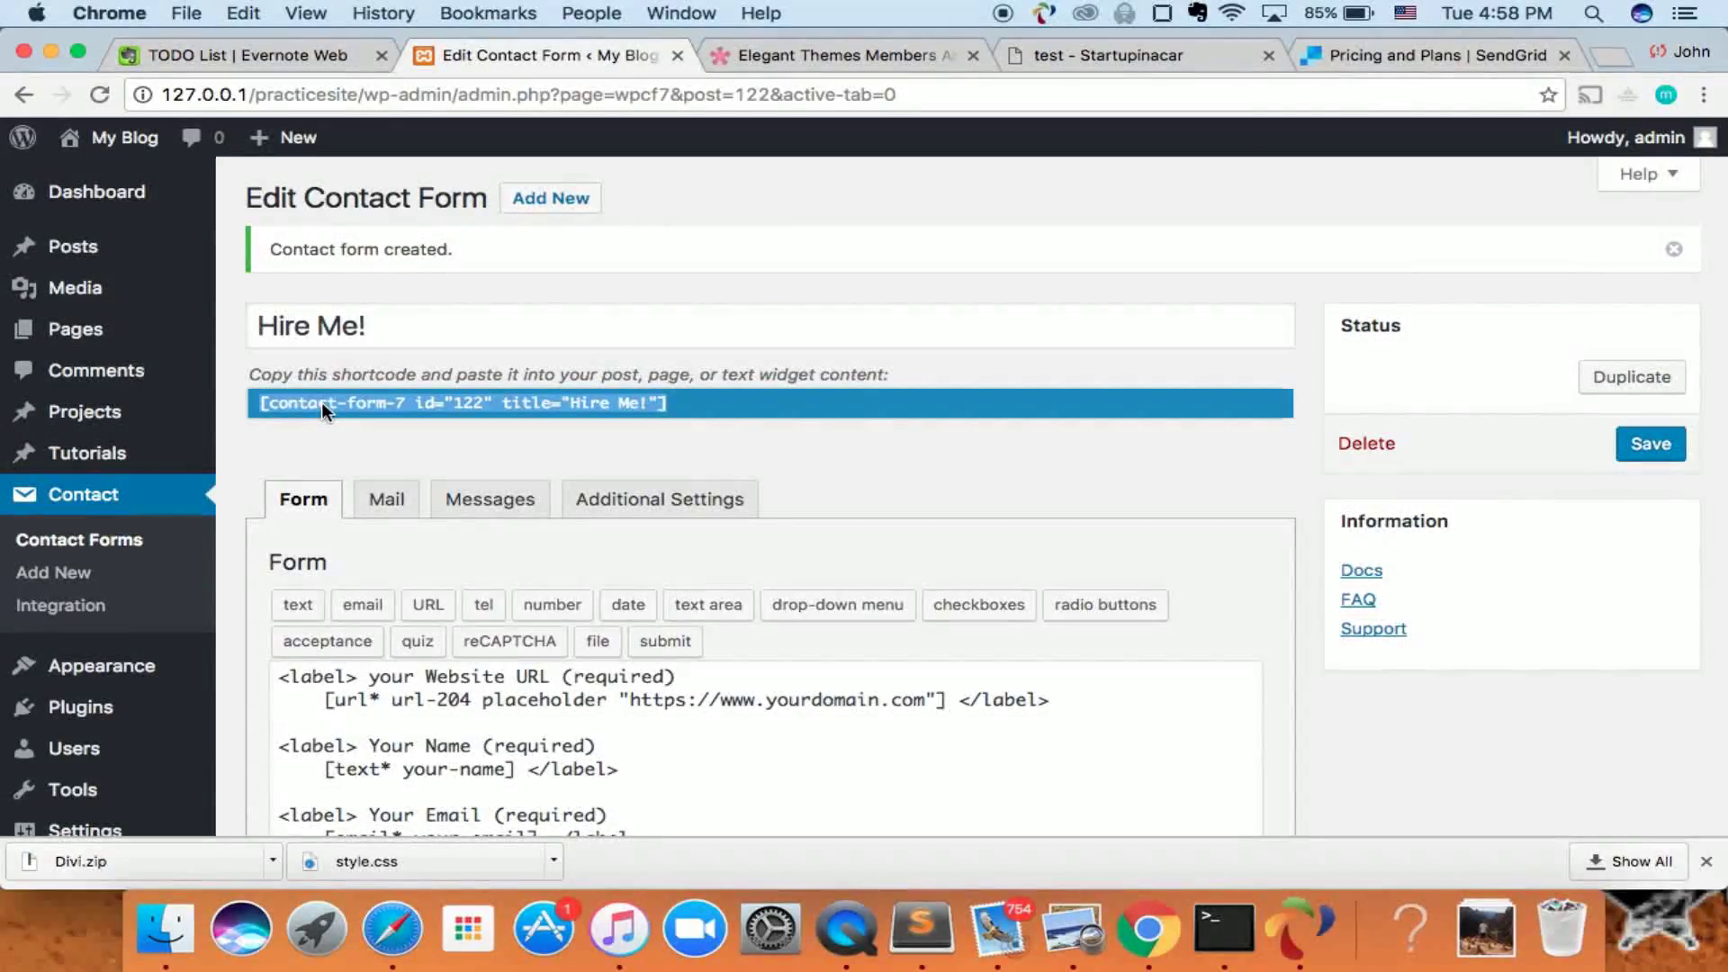
pyautogui.click(97, 340)
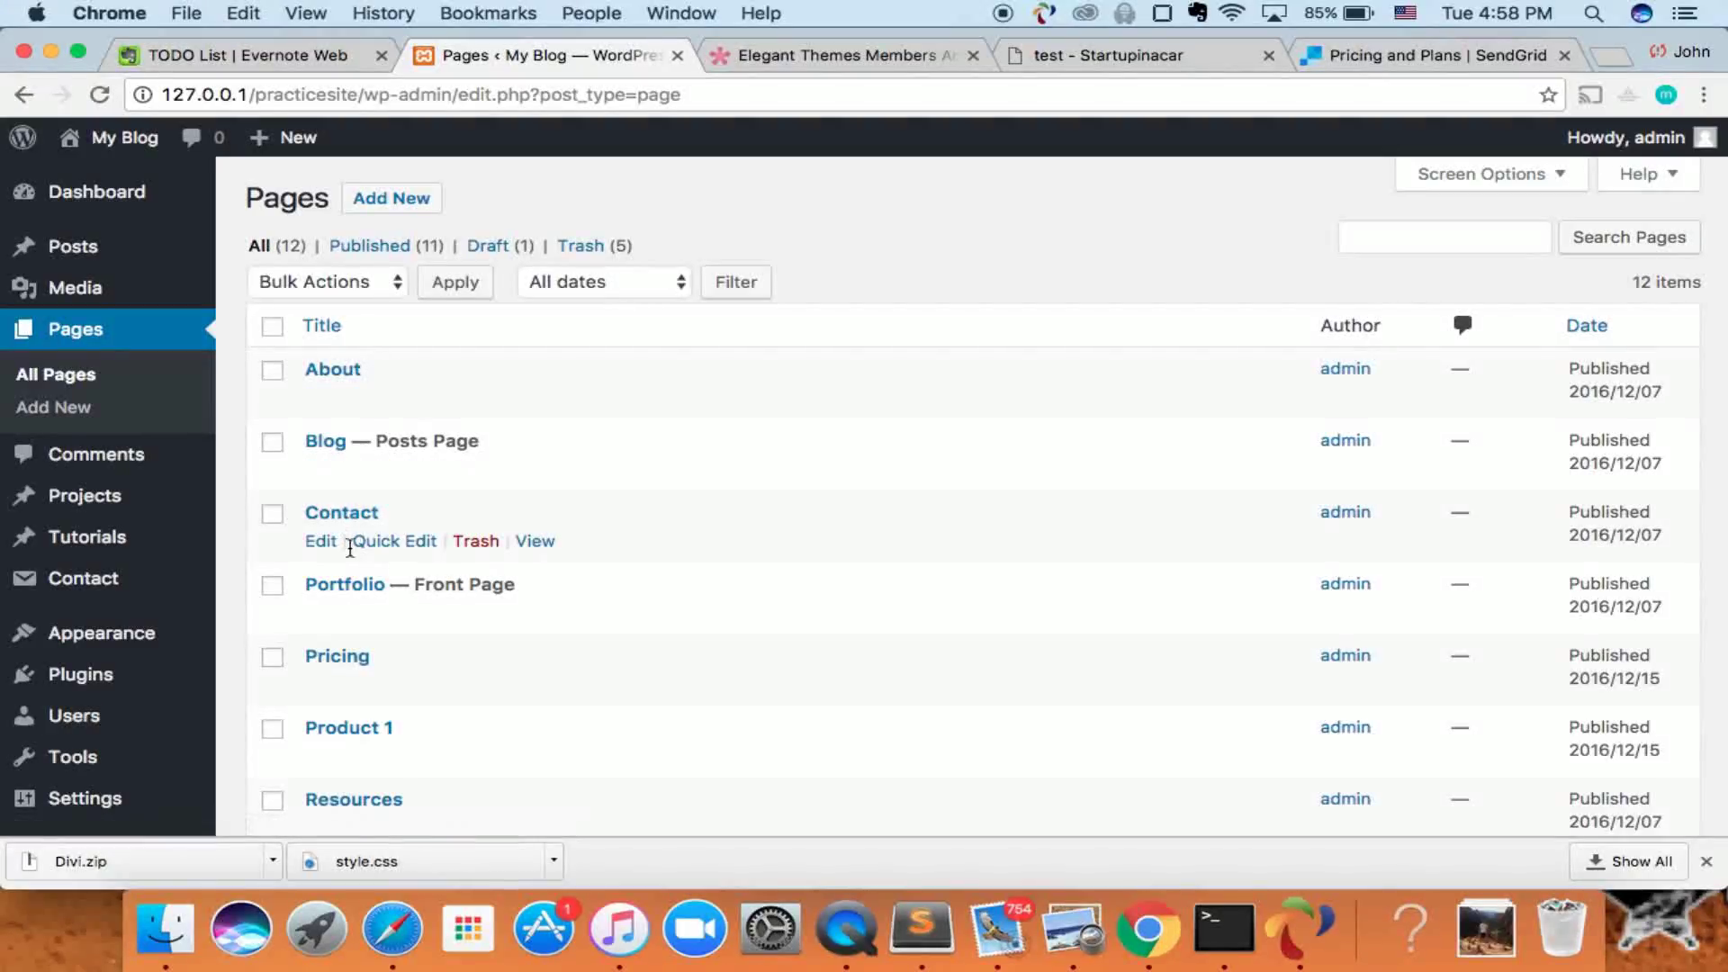
# - Replace the Contact page's 'Contact me' text with the Hire Me! shortcode, update the page, and view it
pyautogui.click(349, 517)
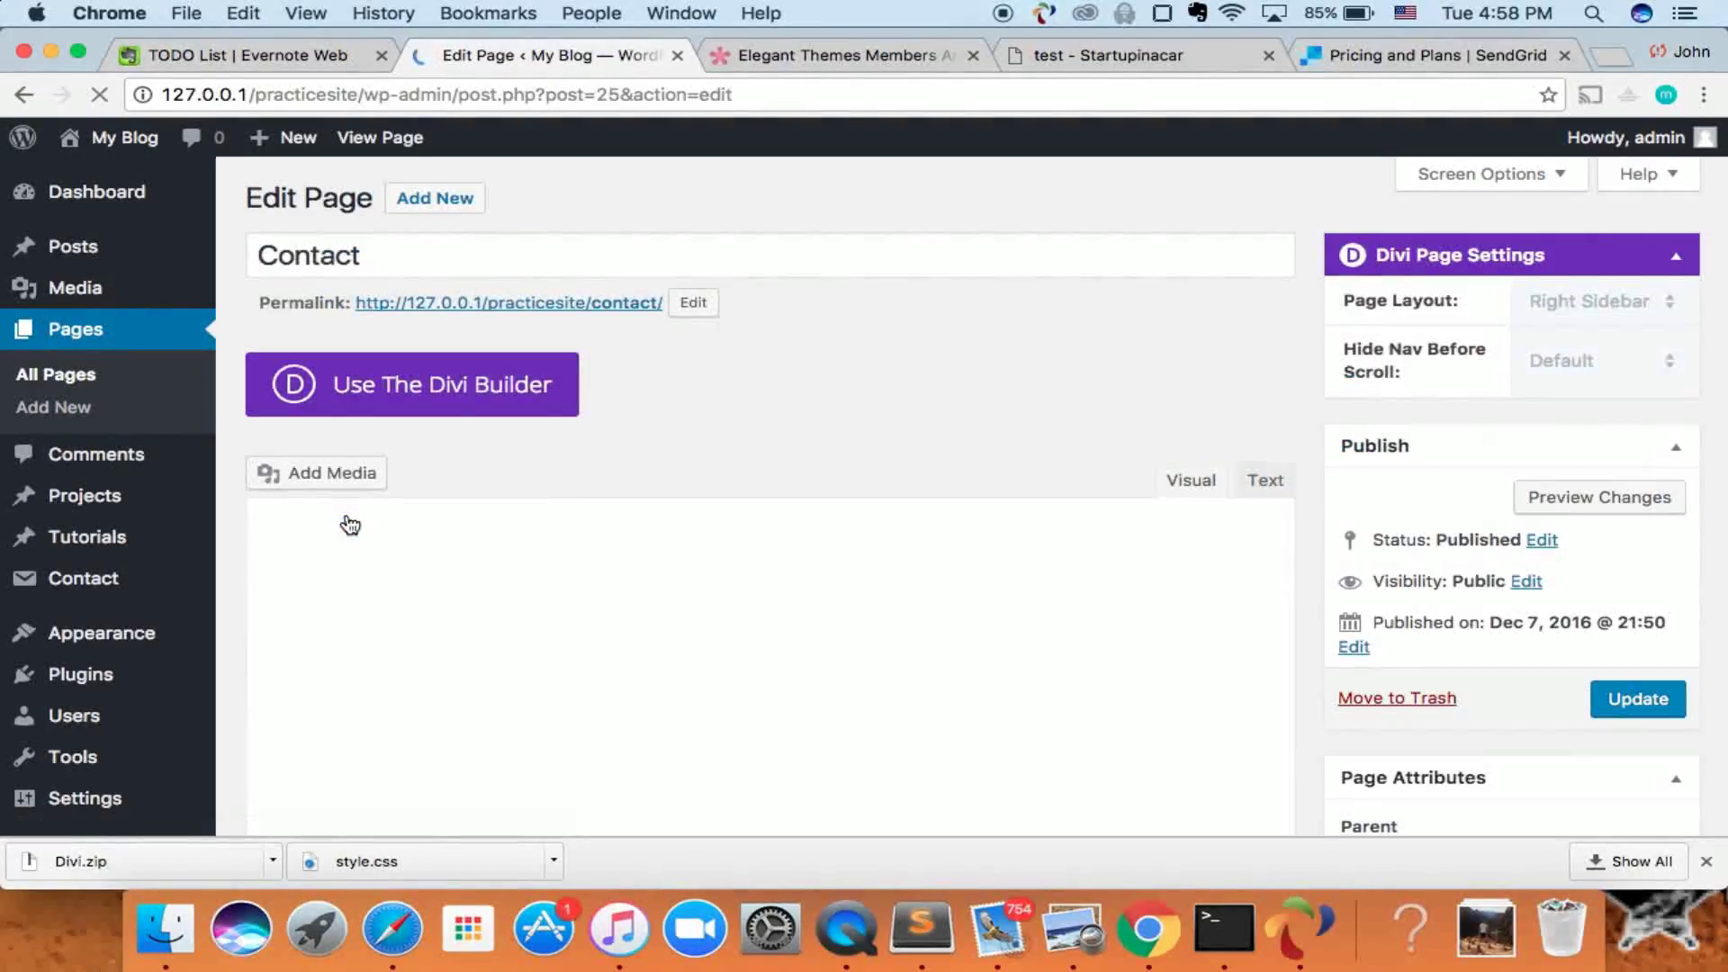
pyautogui.scroll(-2, 350, 525)
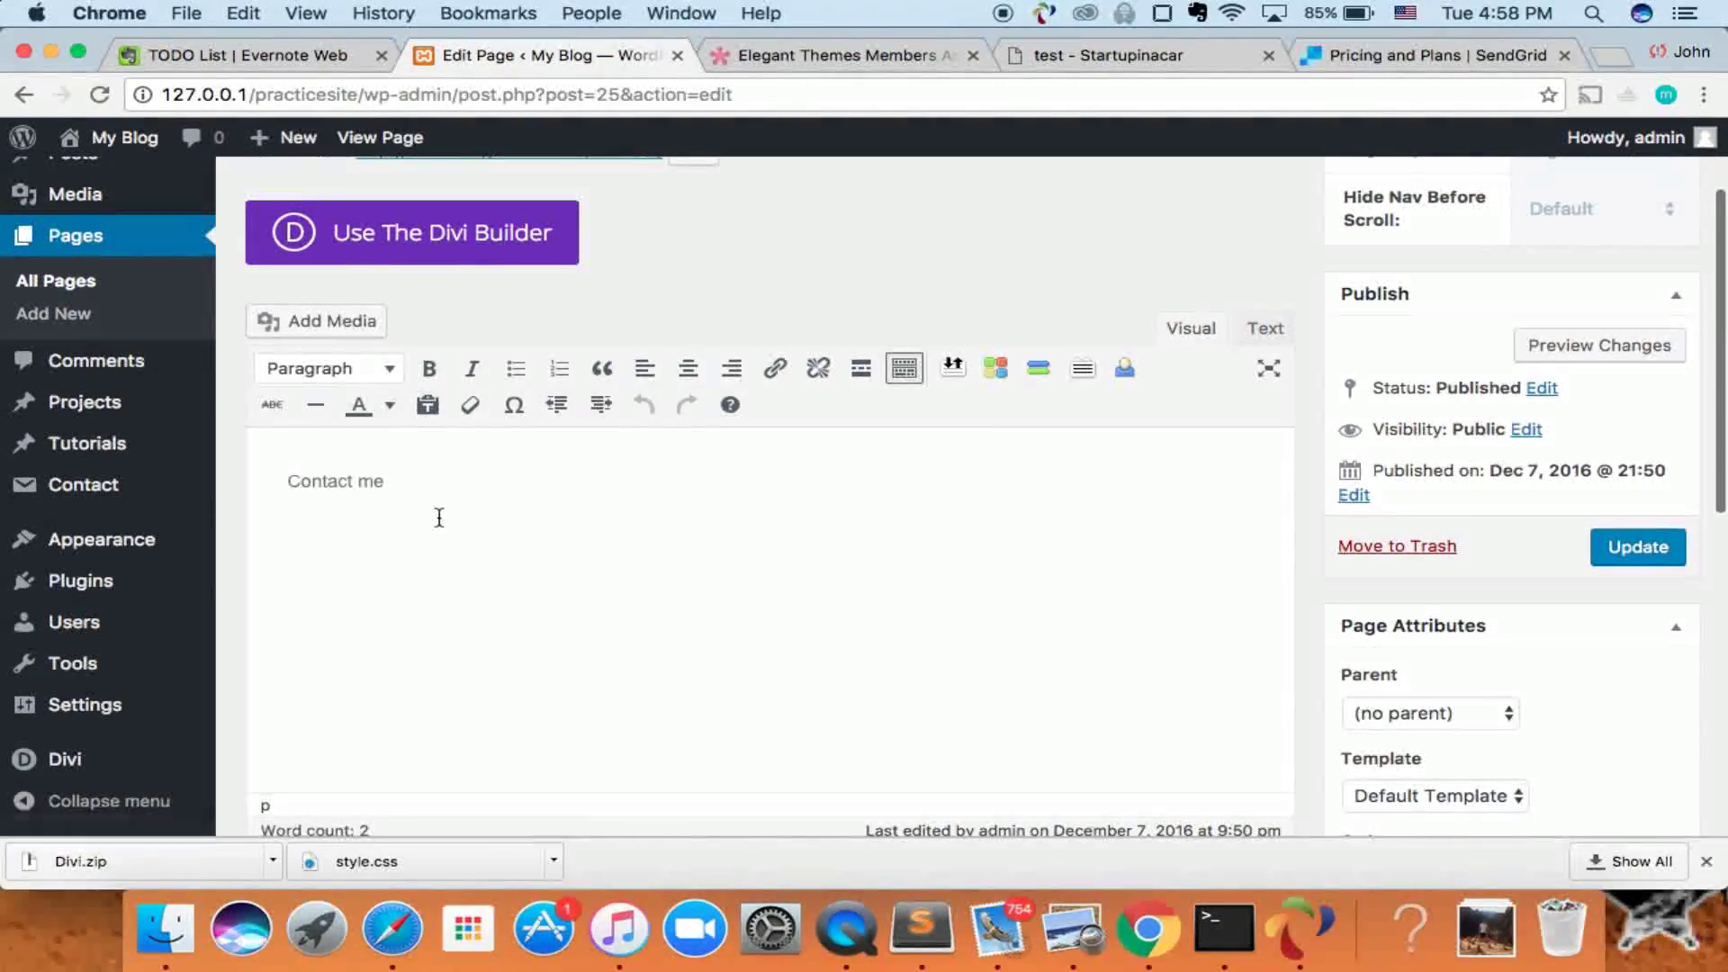
pyautogui.press('BackSpace')
pyautogui.press('BackSpace')
pyautogui.press('BackSpace')
pyautogui.press('BackSpace')
pyautogui.press('BackSpace')
pyautogui.press('BackSpace')
pyautogui.press('super+v')
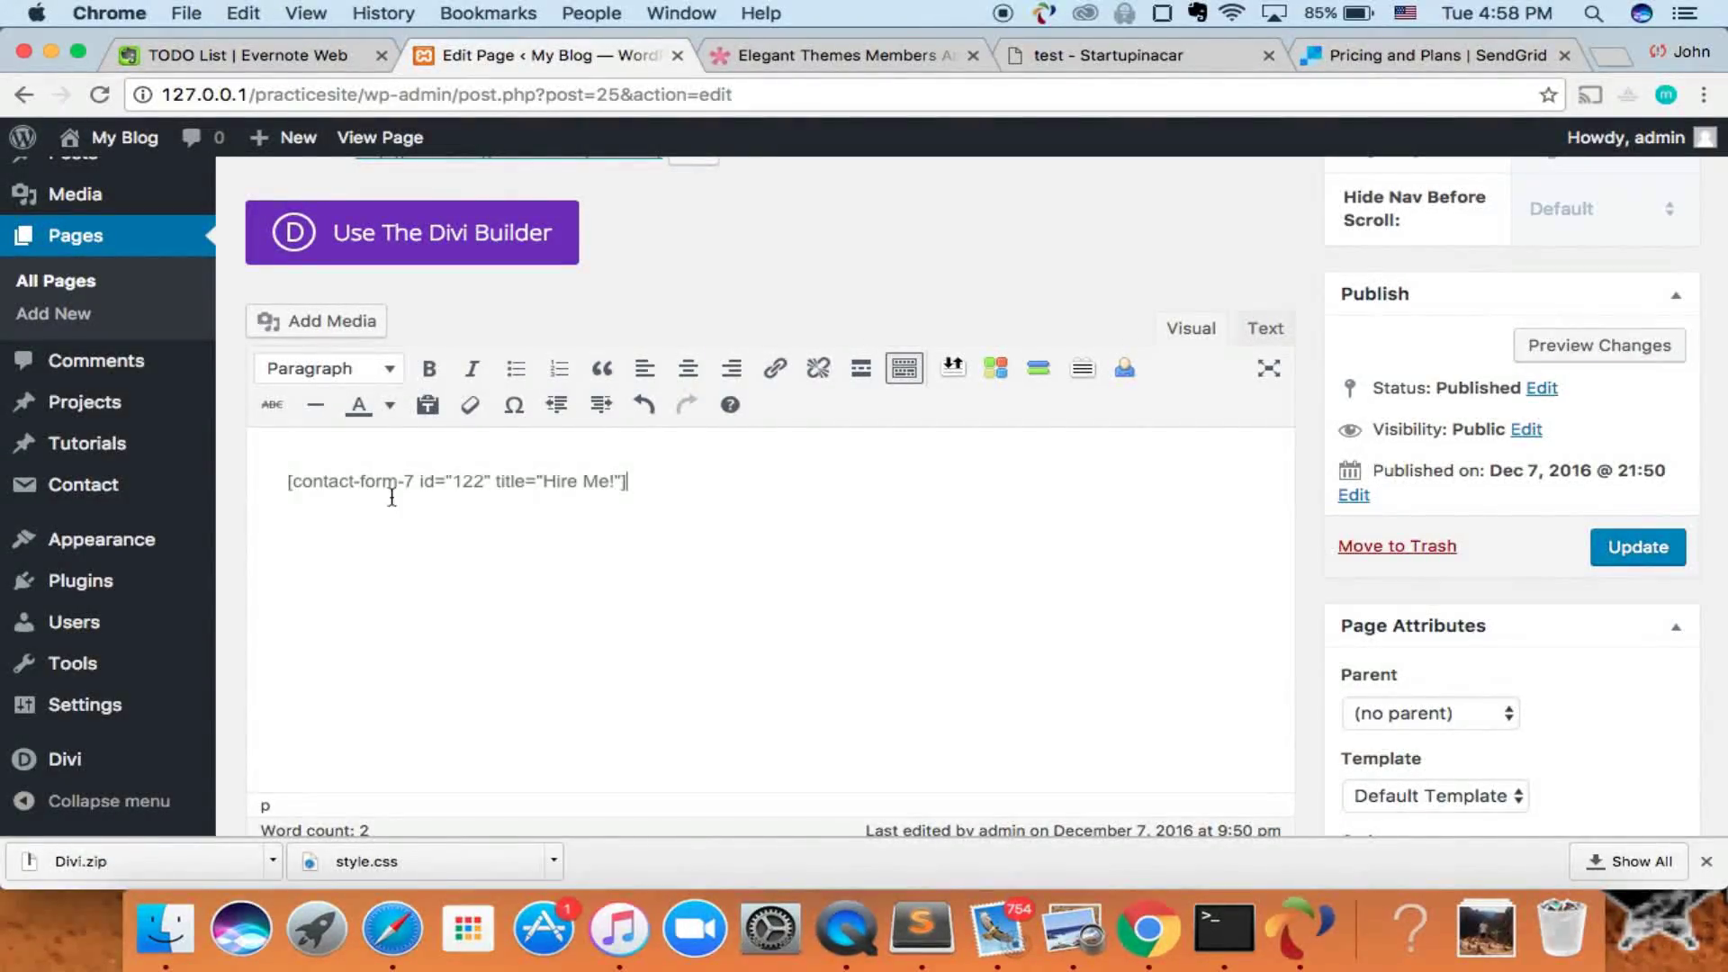
pyautogui.scroll(2, 369, 496)
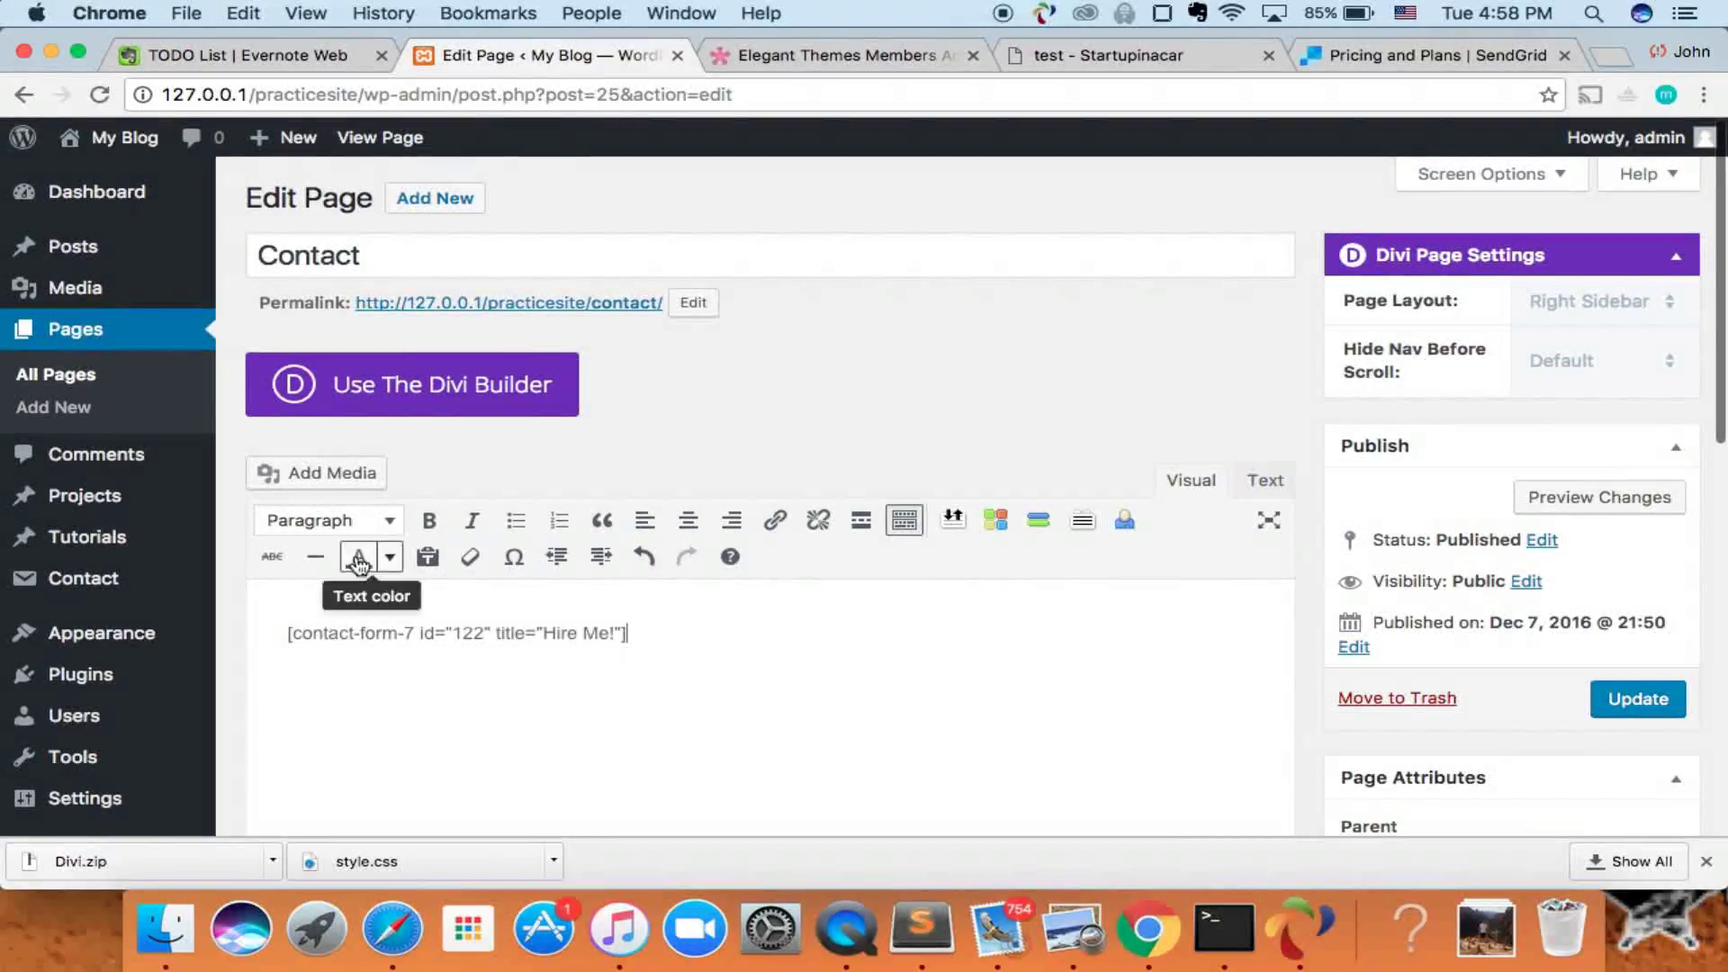
pyautogui.scroll(-3, 498, 516)
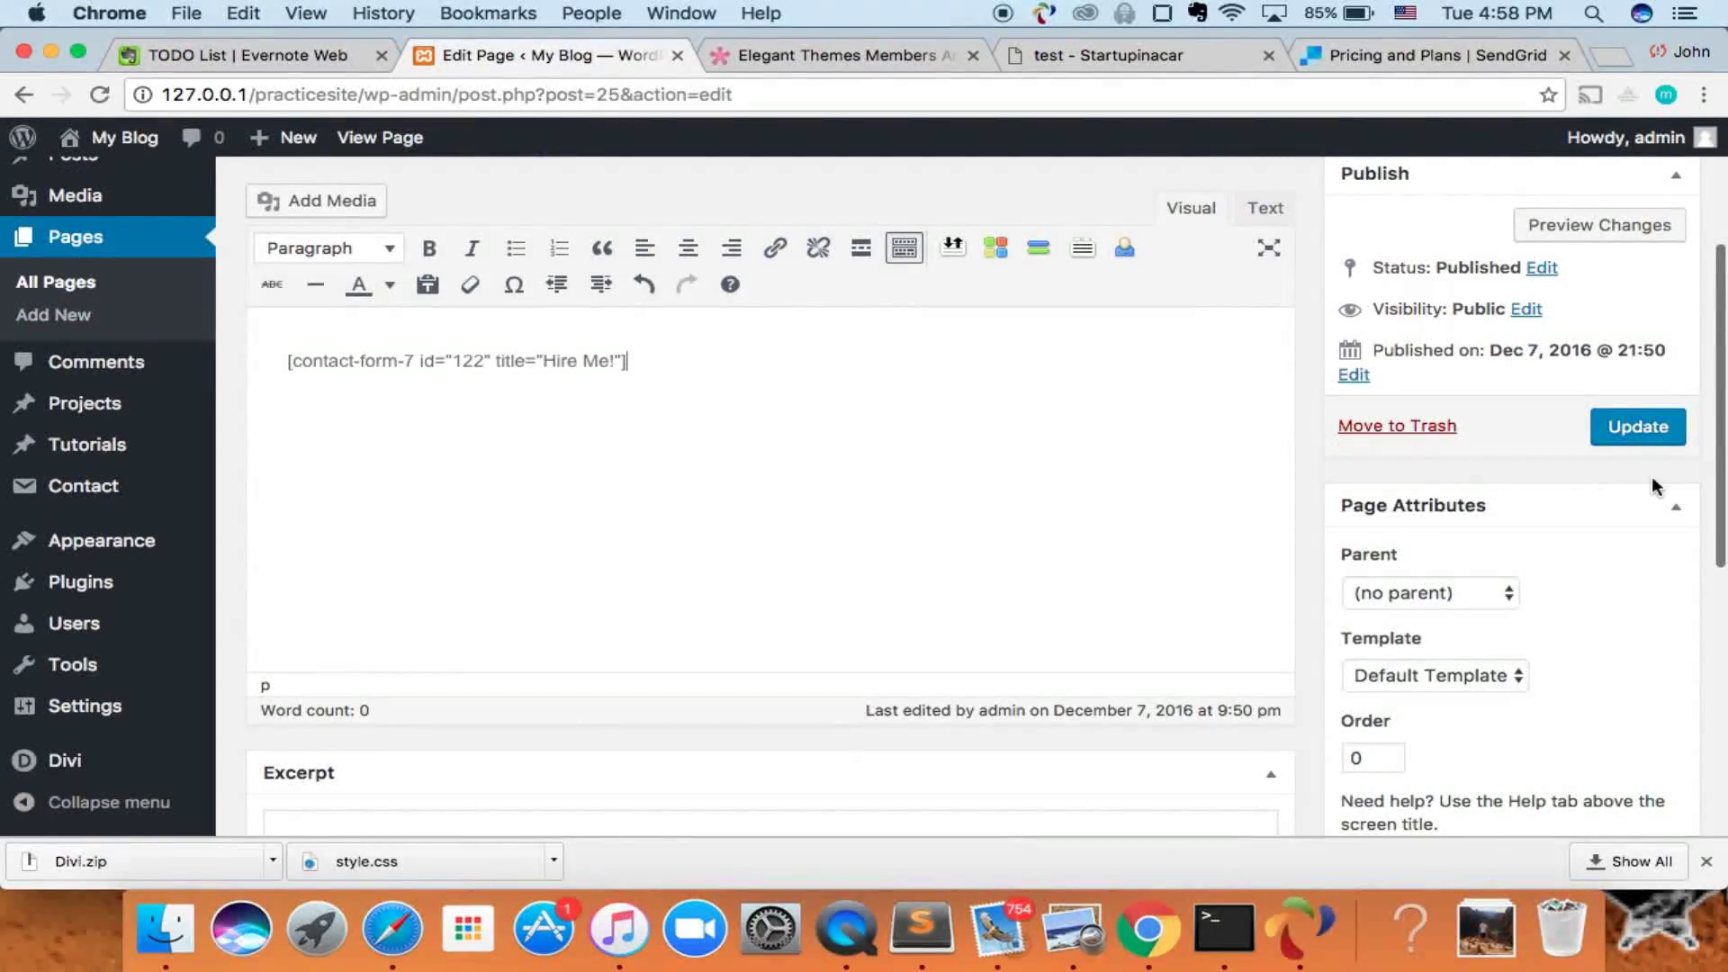
pyautogui.click(1646, 439)
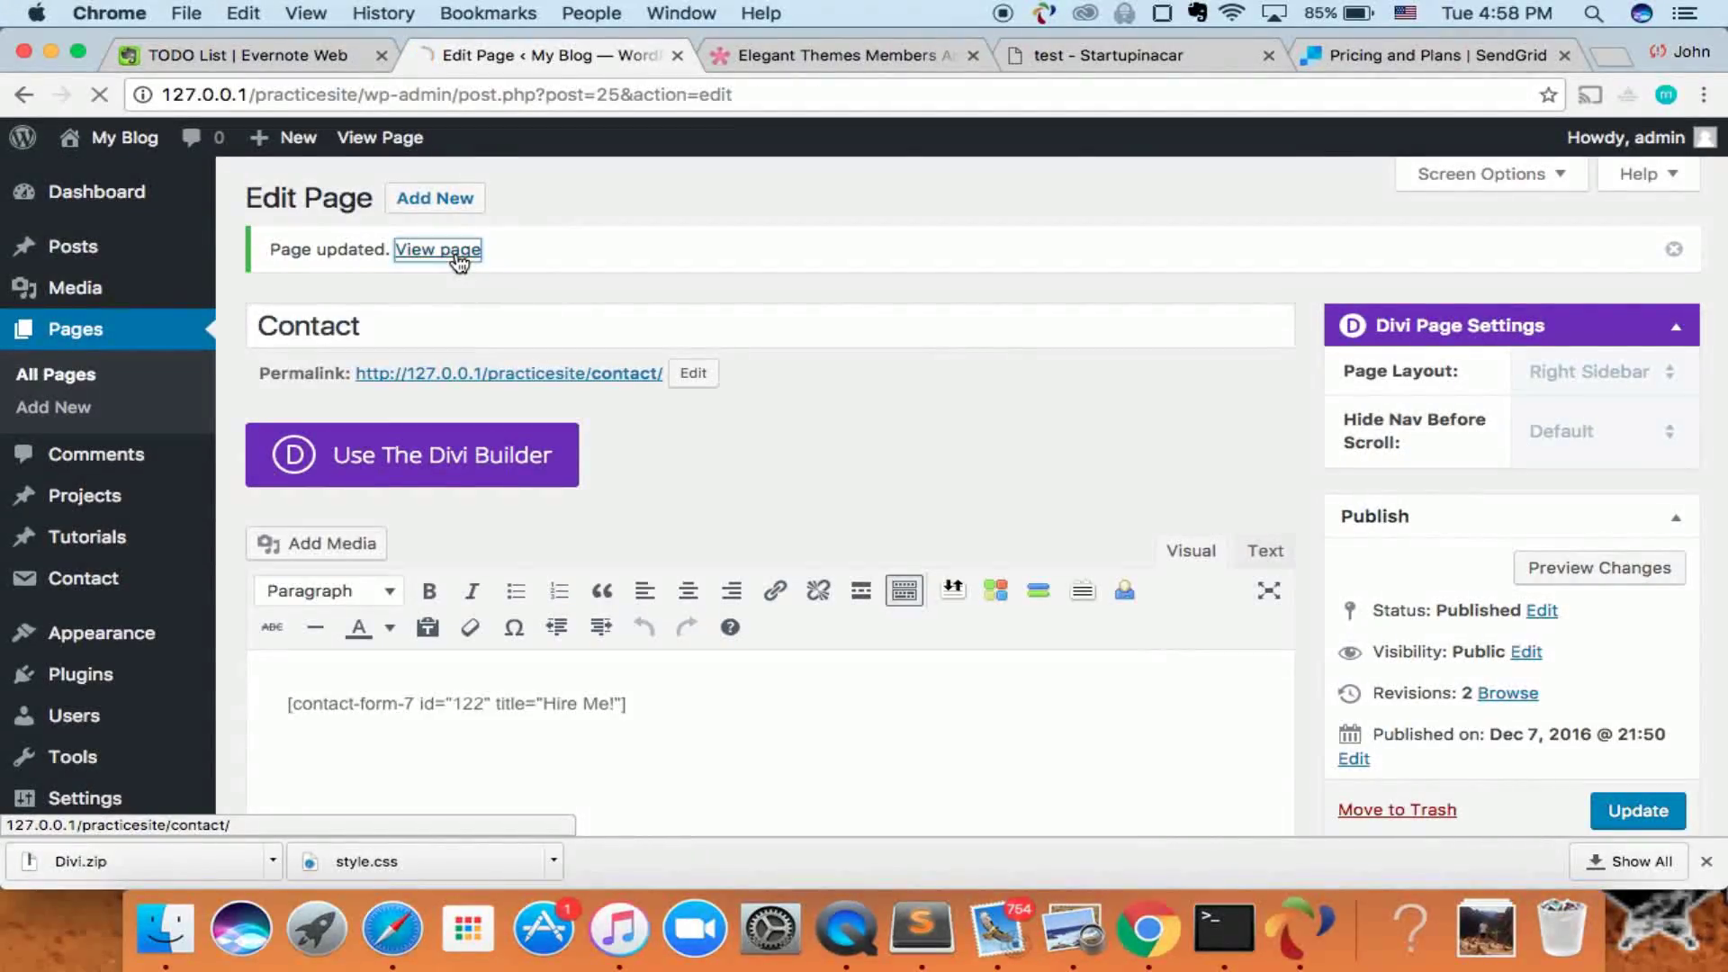
pyautogui.click(458, 252)
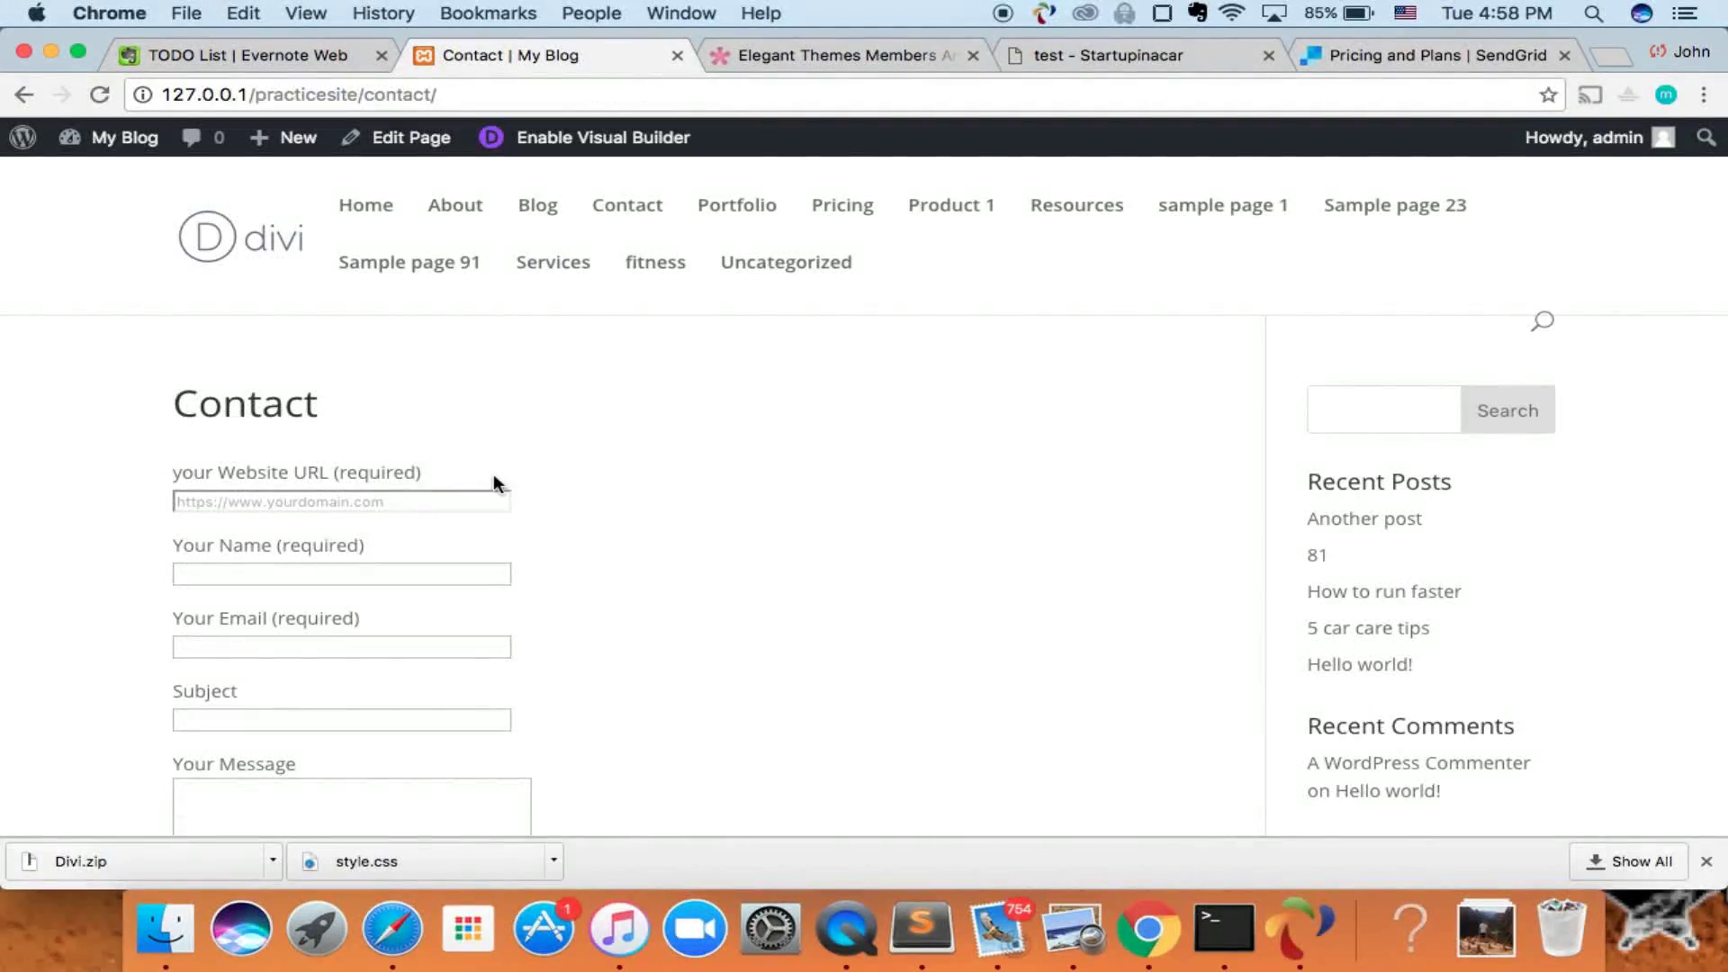
# - Enter the startupinacar.com address in the form's website URL field
pyautogui.scroll(-3, 486, 477)
pyautogui.scroll(3, 494, 477)
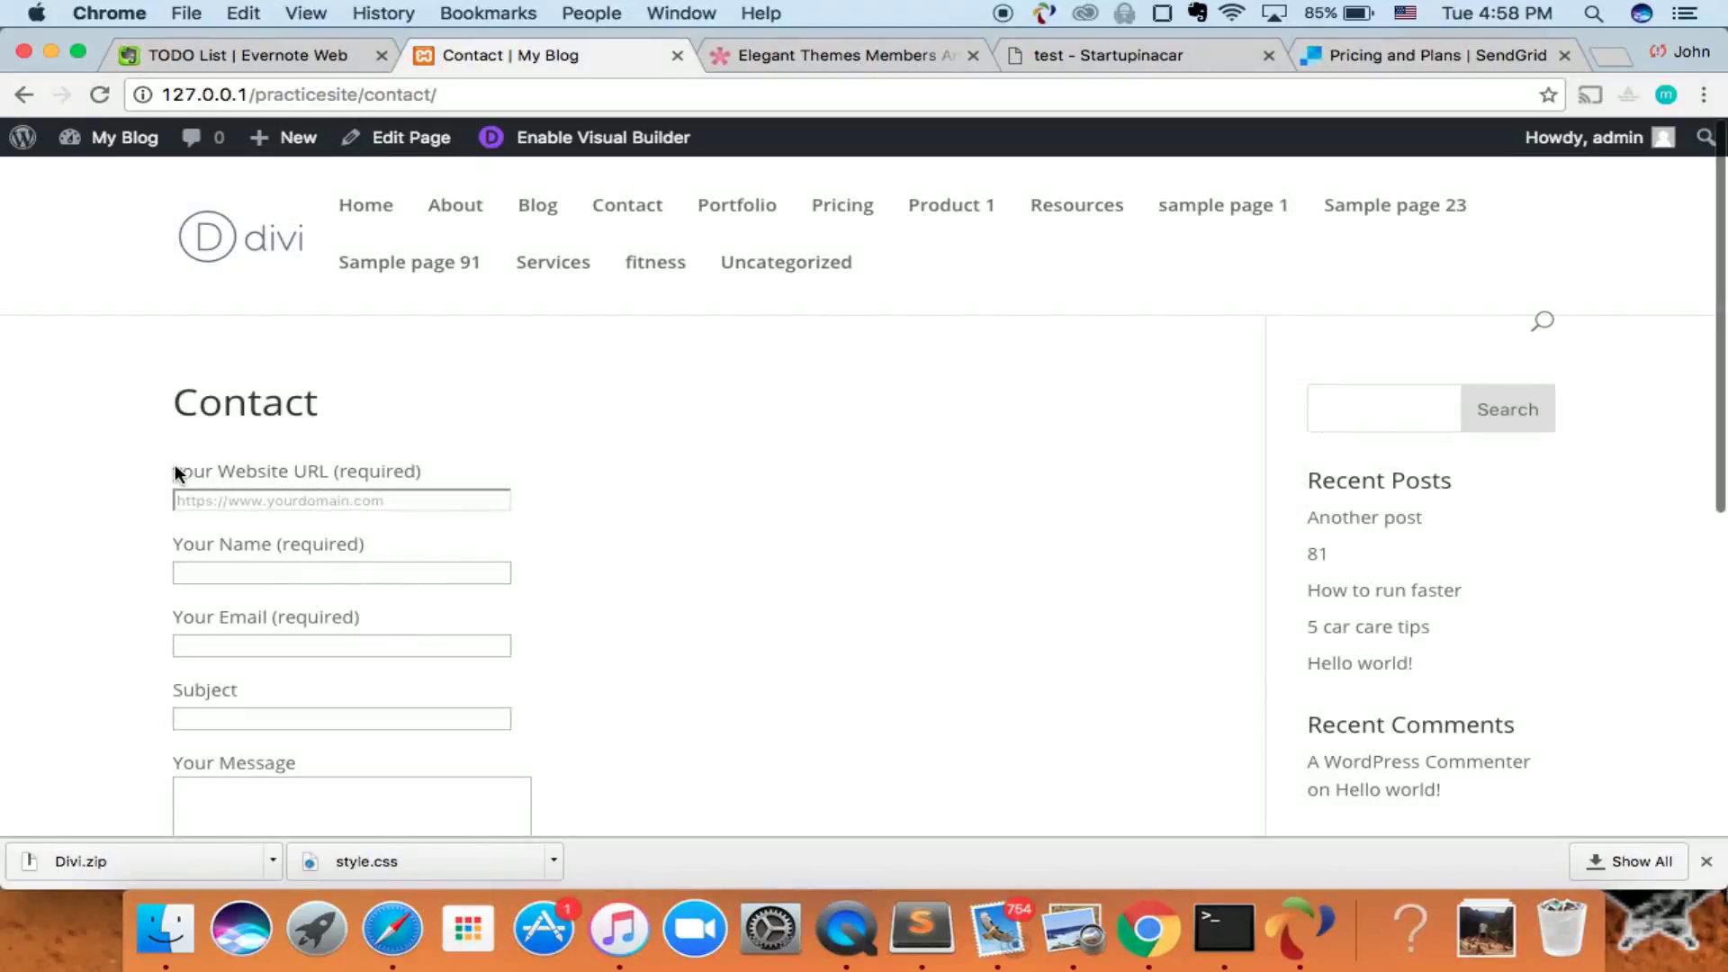
pyautogui.scroll(-1, 173, 466)
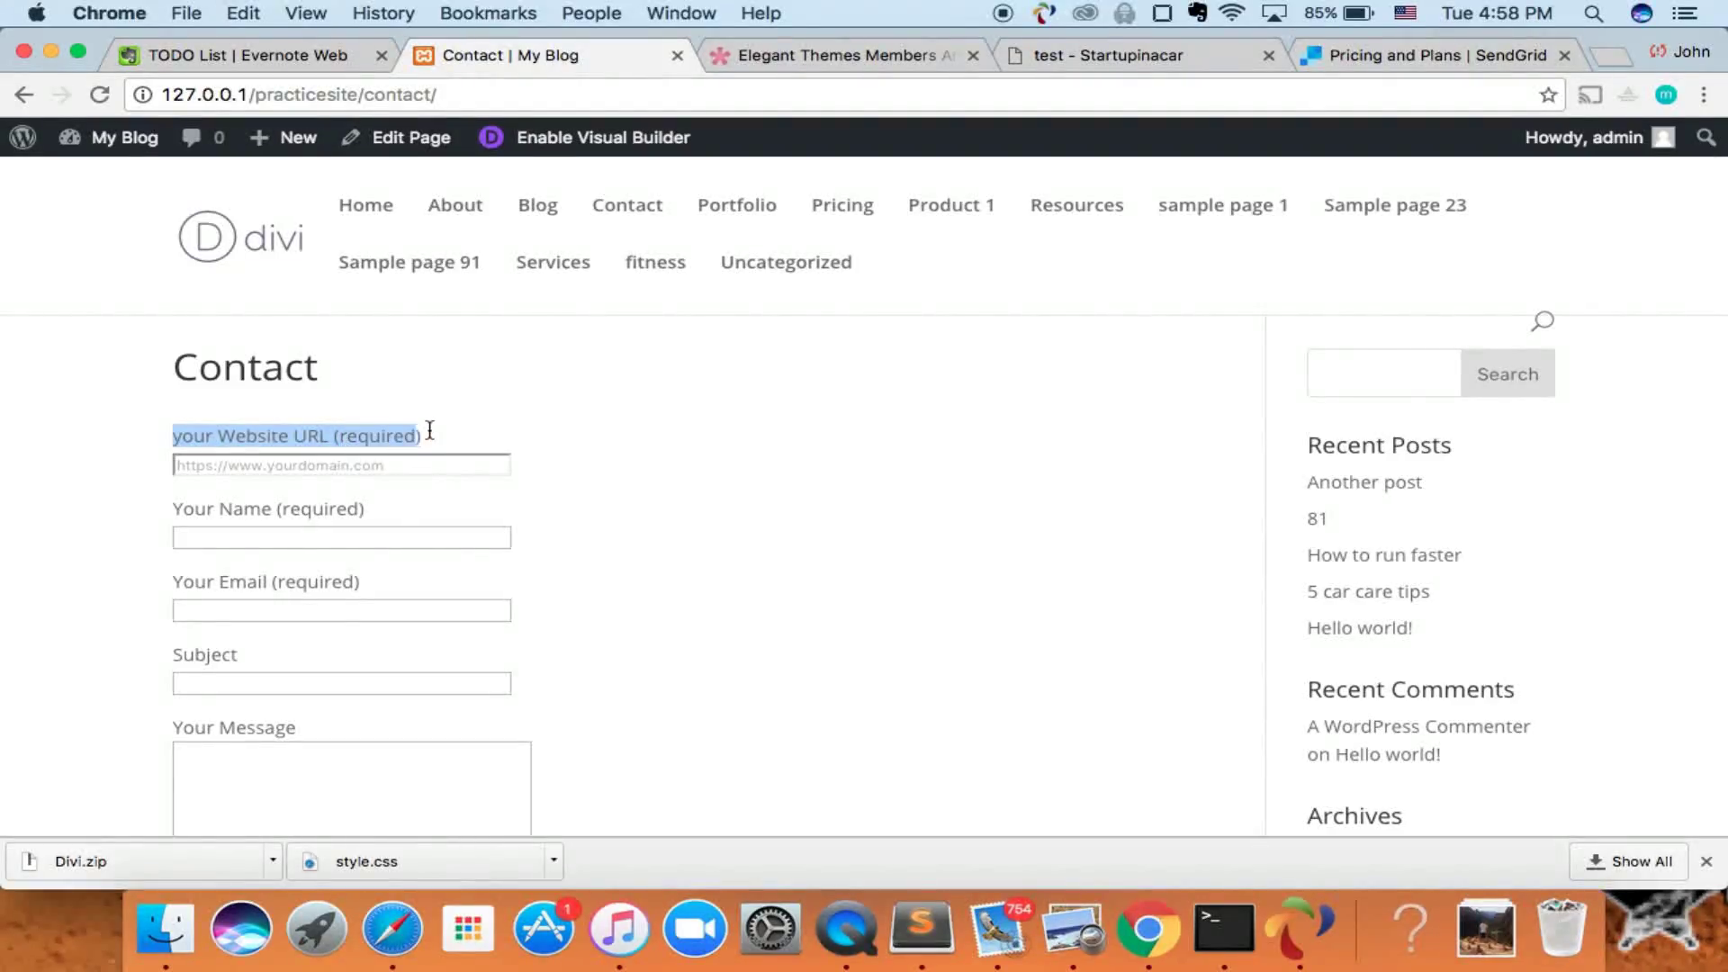
pyautogui.click(400, 457)
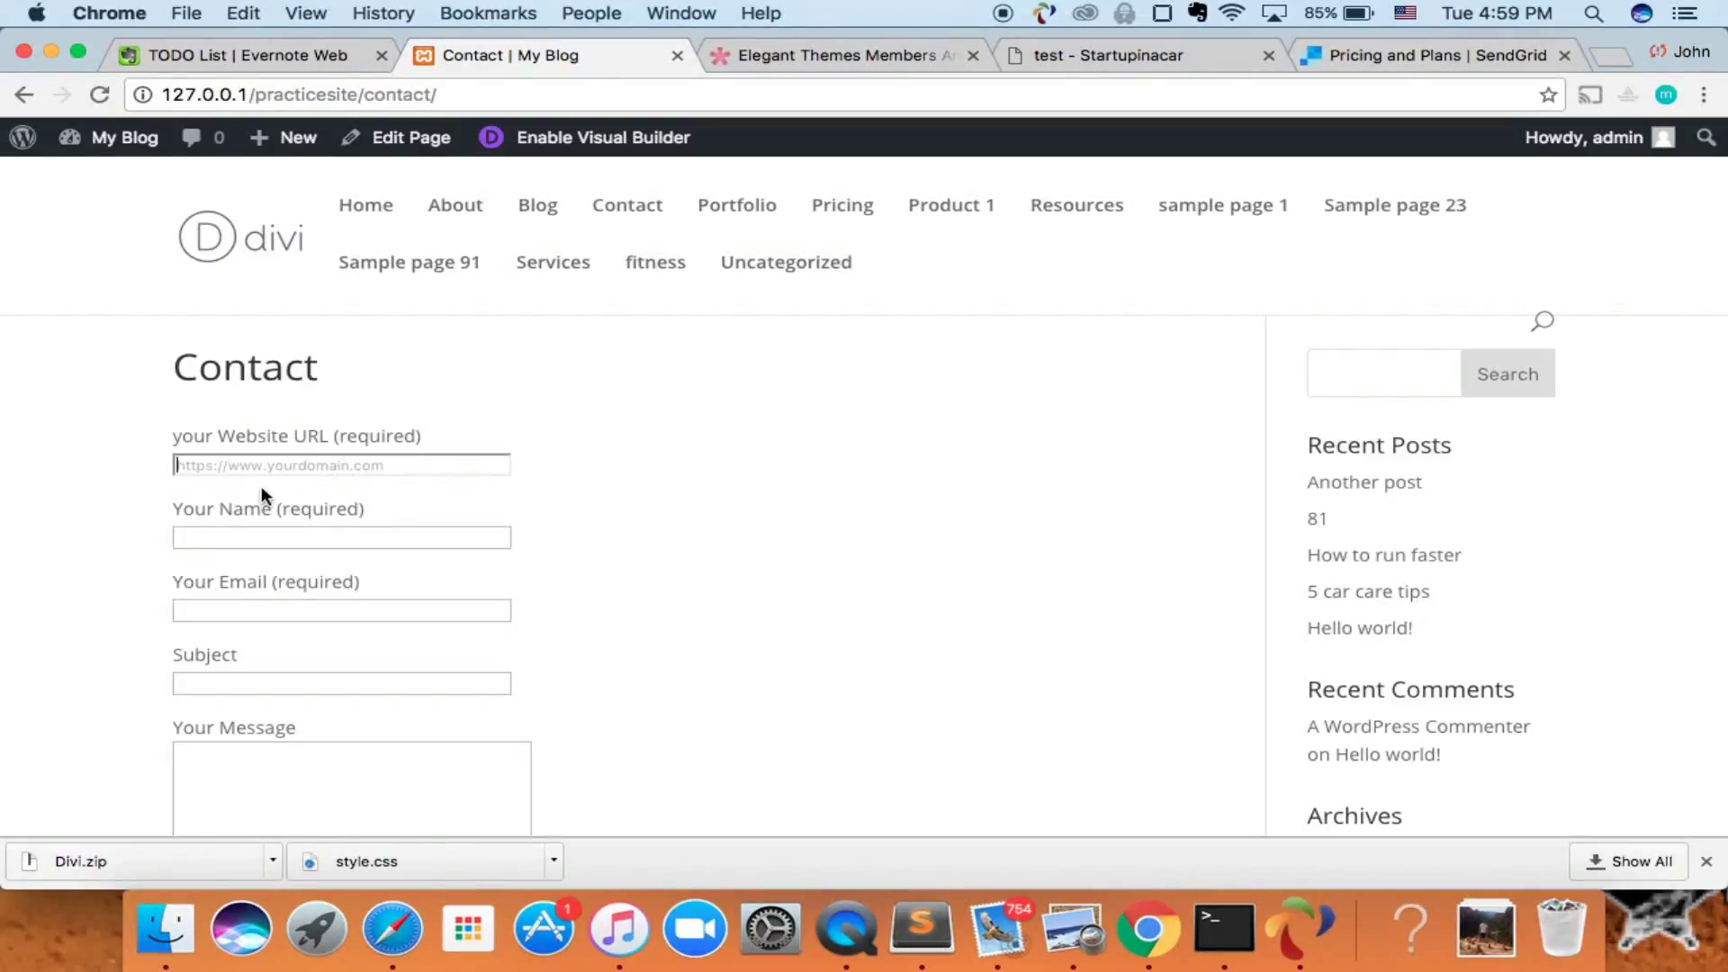
pyautogui.click(367, 436)
pyautogui.write('https:///www.sta')
pyautogui.press('BackSpace')
pyautogui.press('BackSpace')
pyautogui.write('tartupinacar.com')
# - Fill in the name, autofill the e-mail address, and enter the subject 'Just saying hi'
pyautogui.click(244, 536)
pyautogui.write('John')
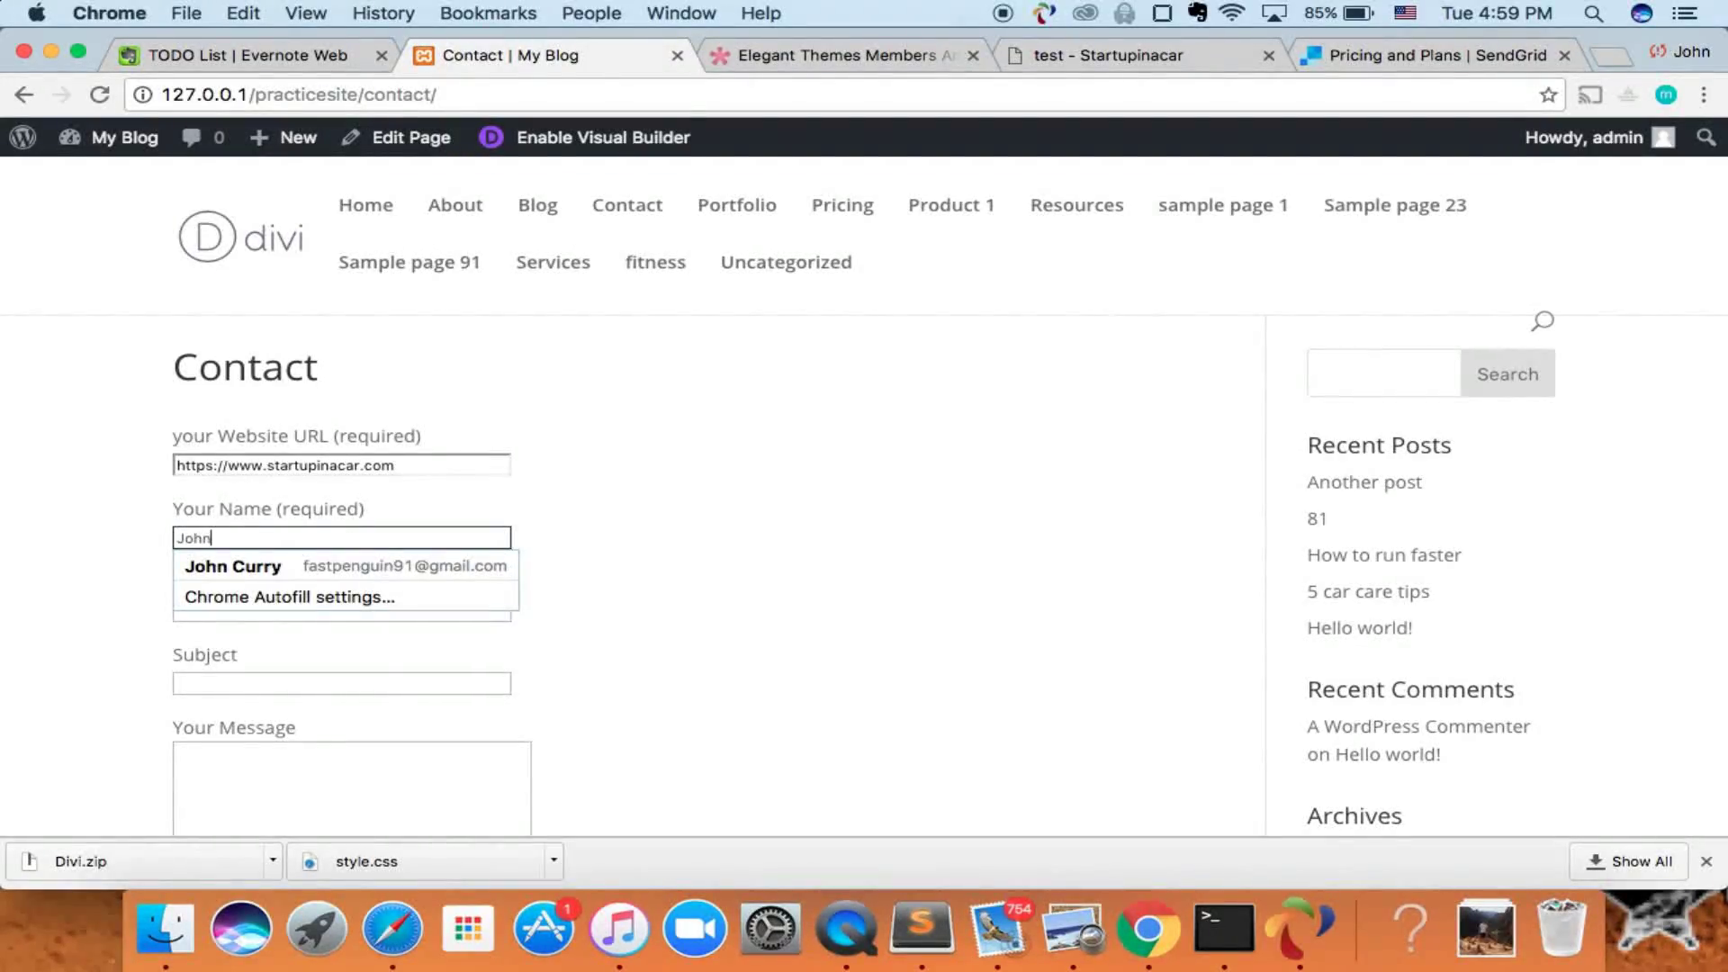
pyautogui.click(342, 610)
pyautogui.write('stack')
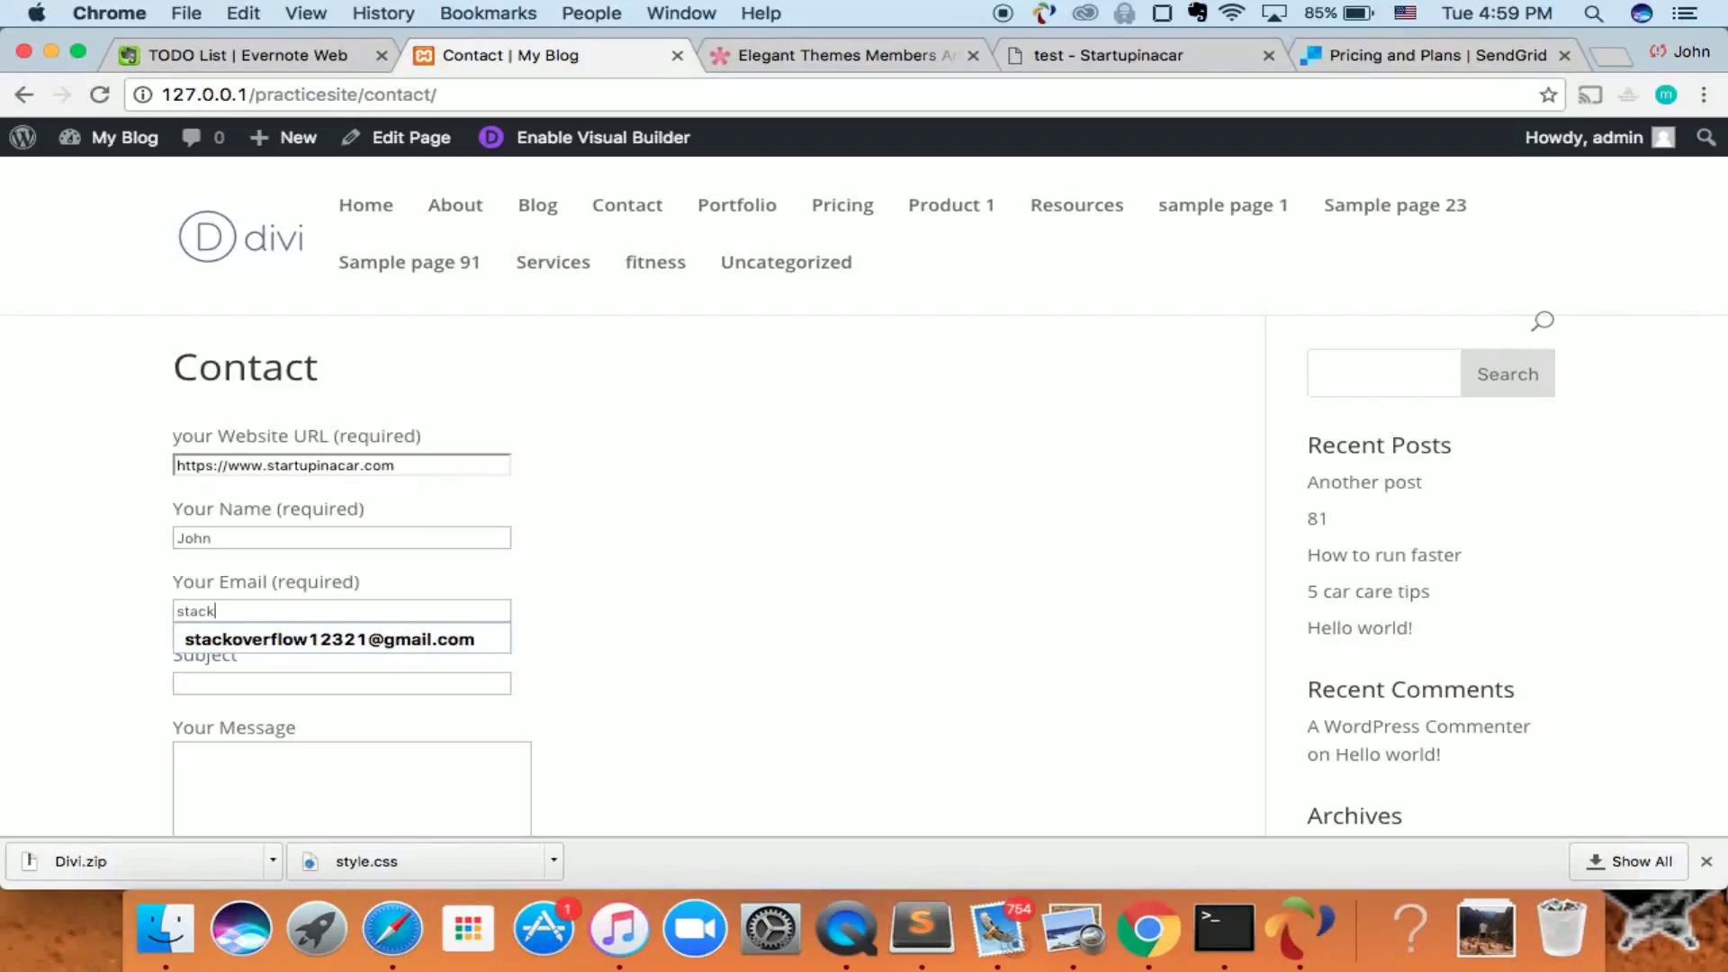
pyautogui.press('Down')
pyautogui.press('Tab')
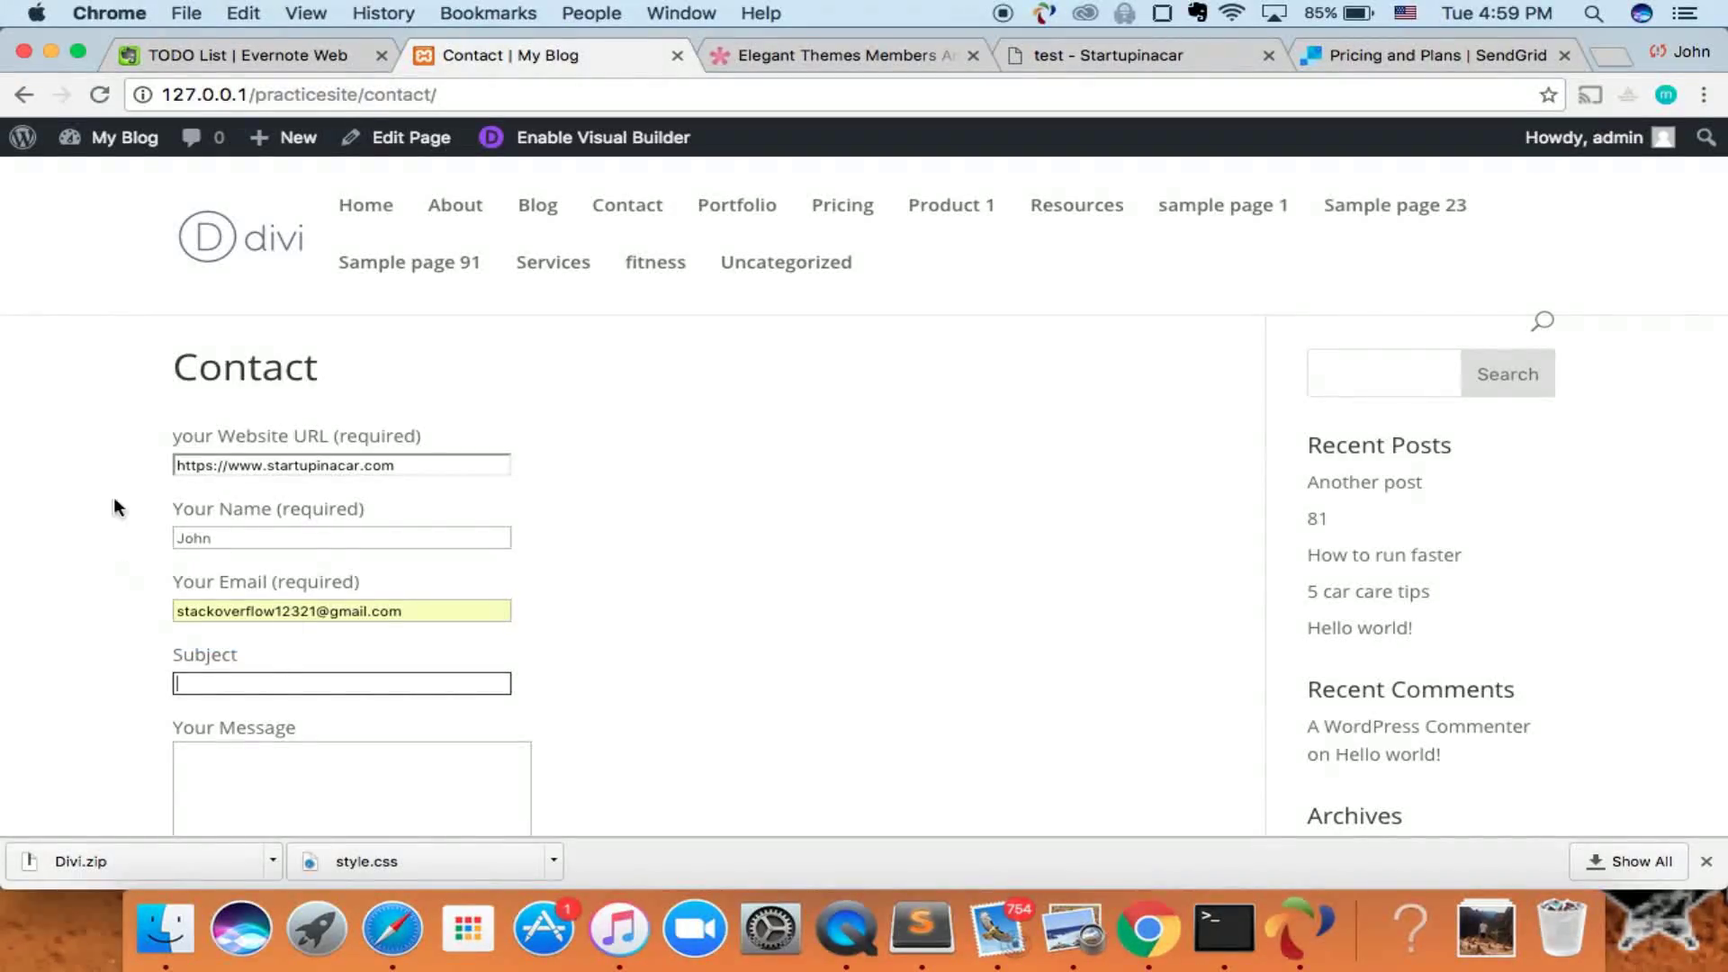
pyautogui.scroll(-3, 346, 488)
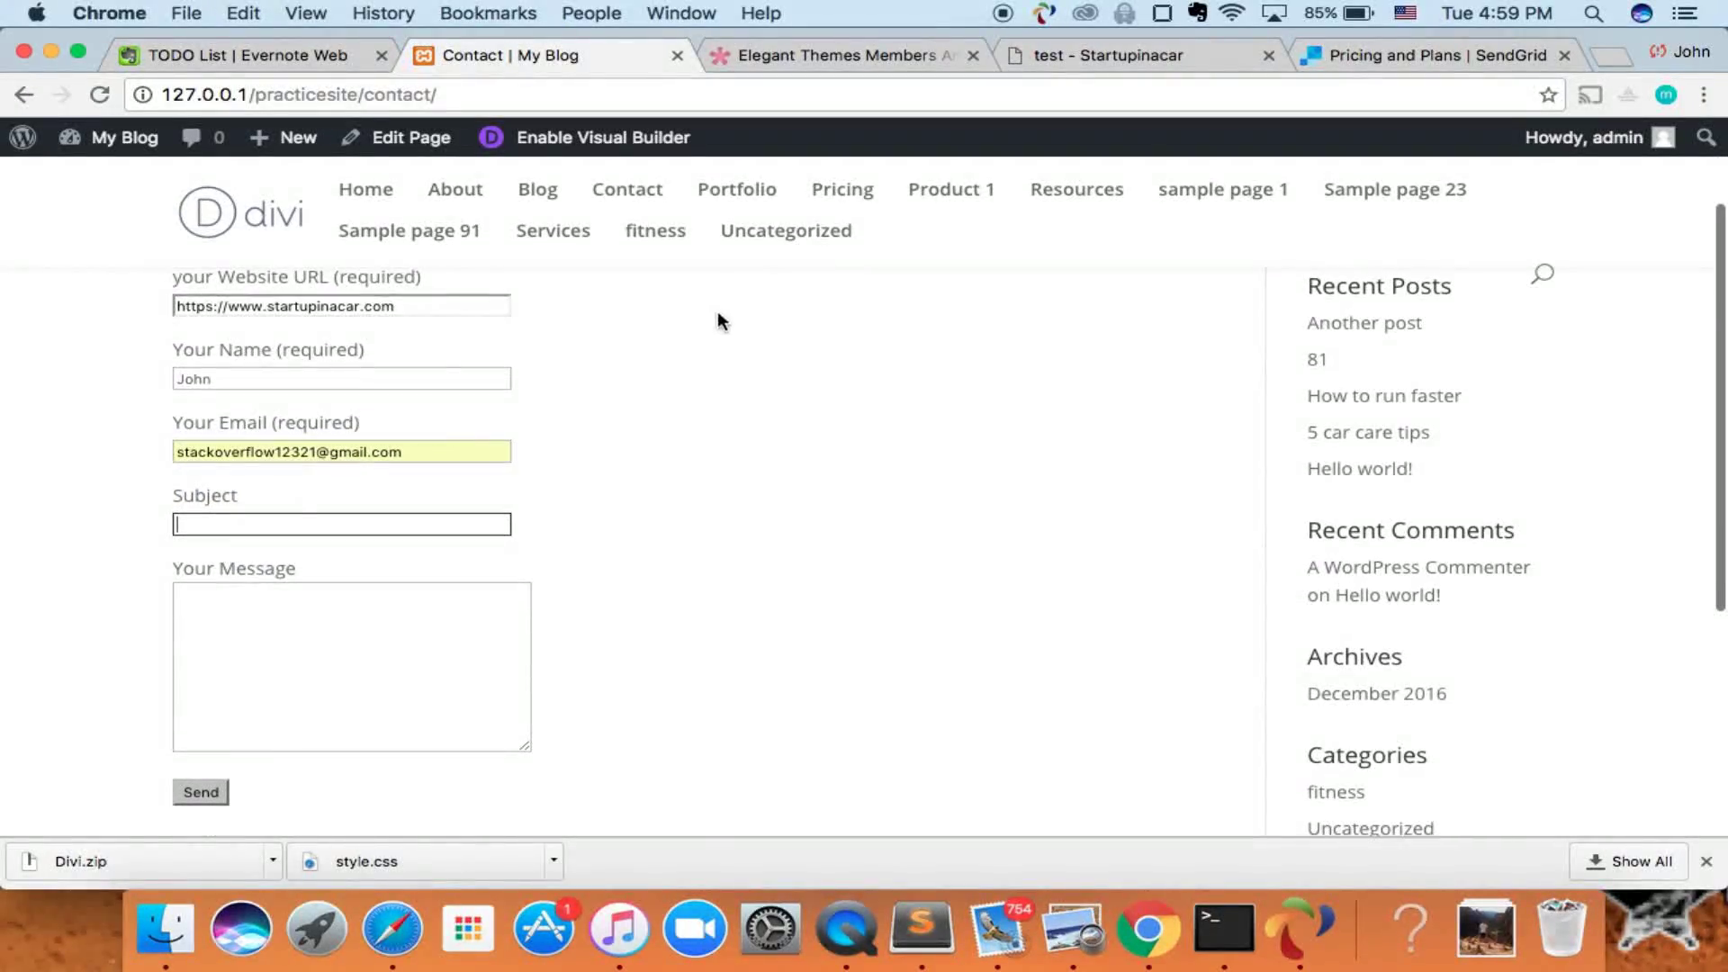
pyautogui.write('Jus')
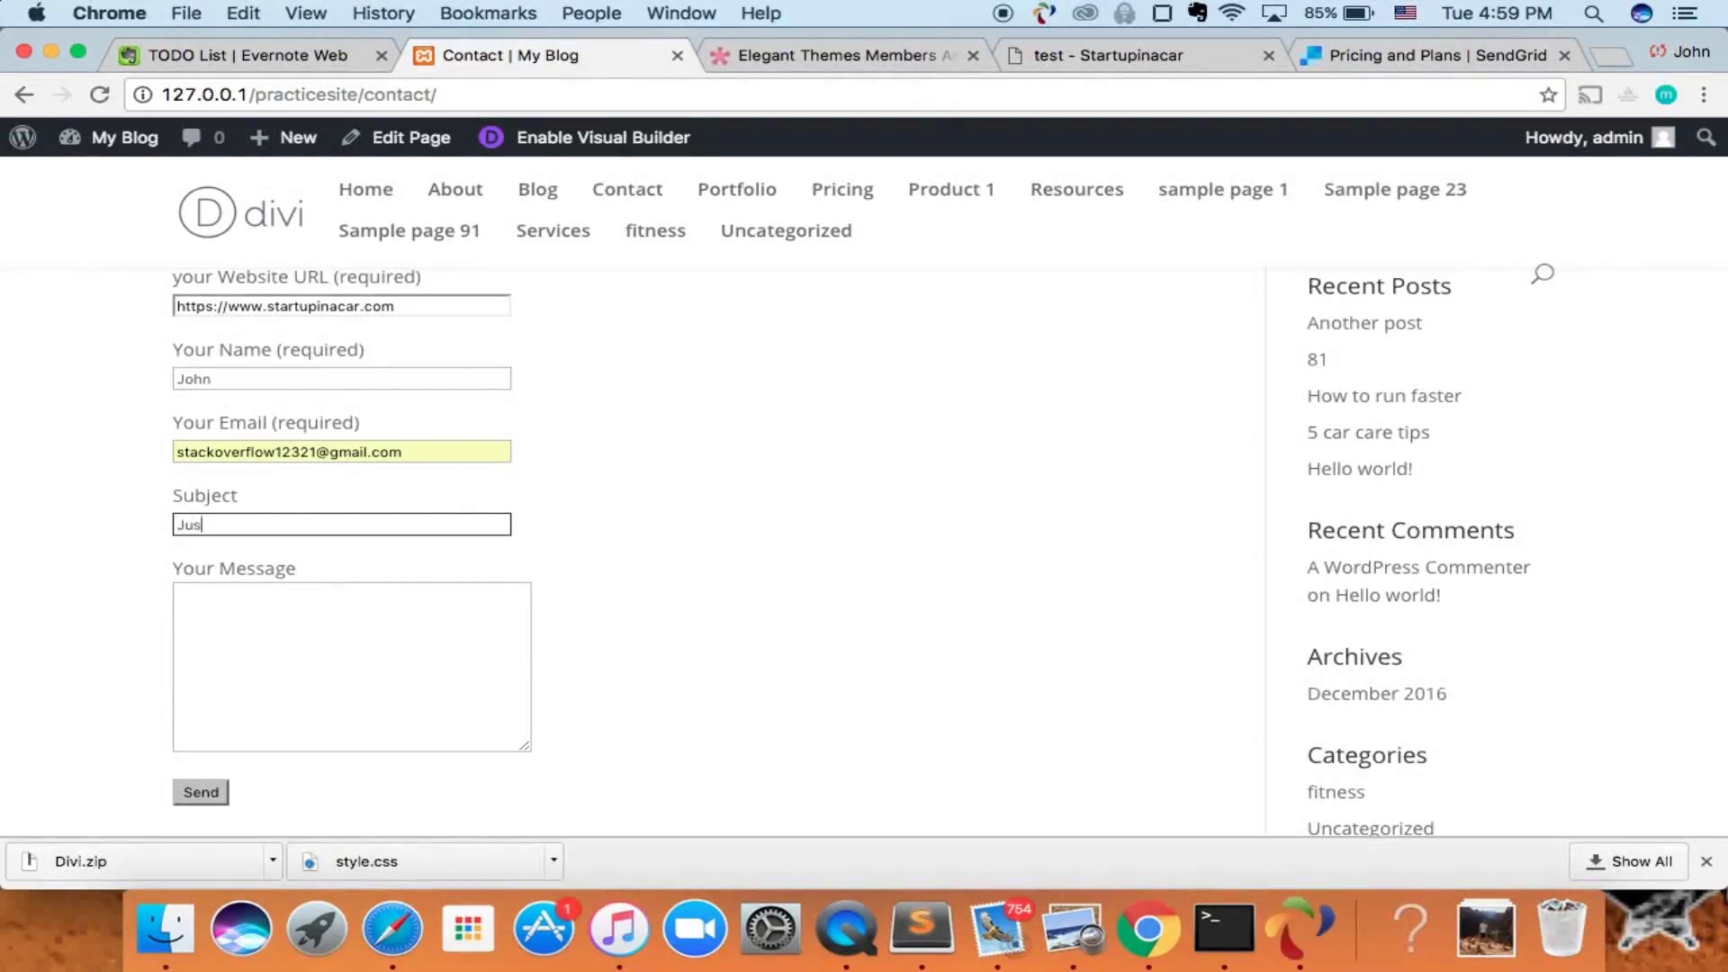
pyautogui.write('t saying hi')
pyautogui.press('Tab')
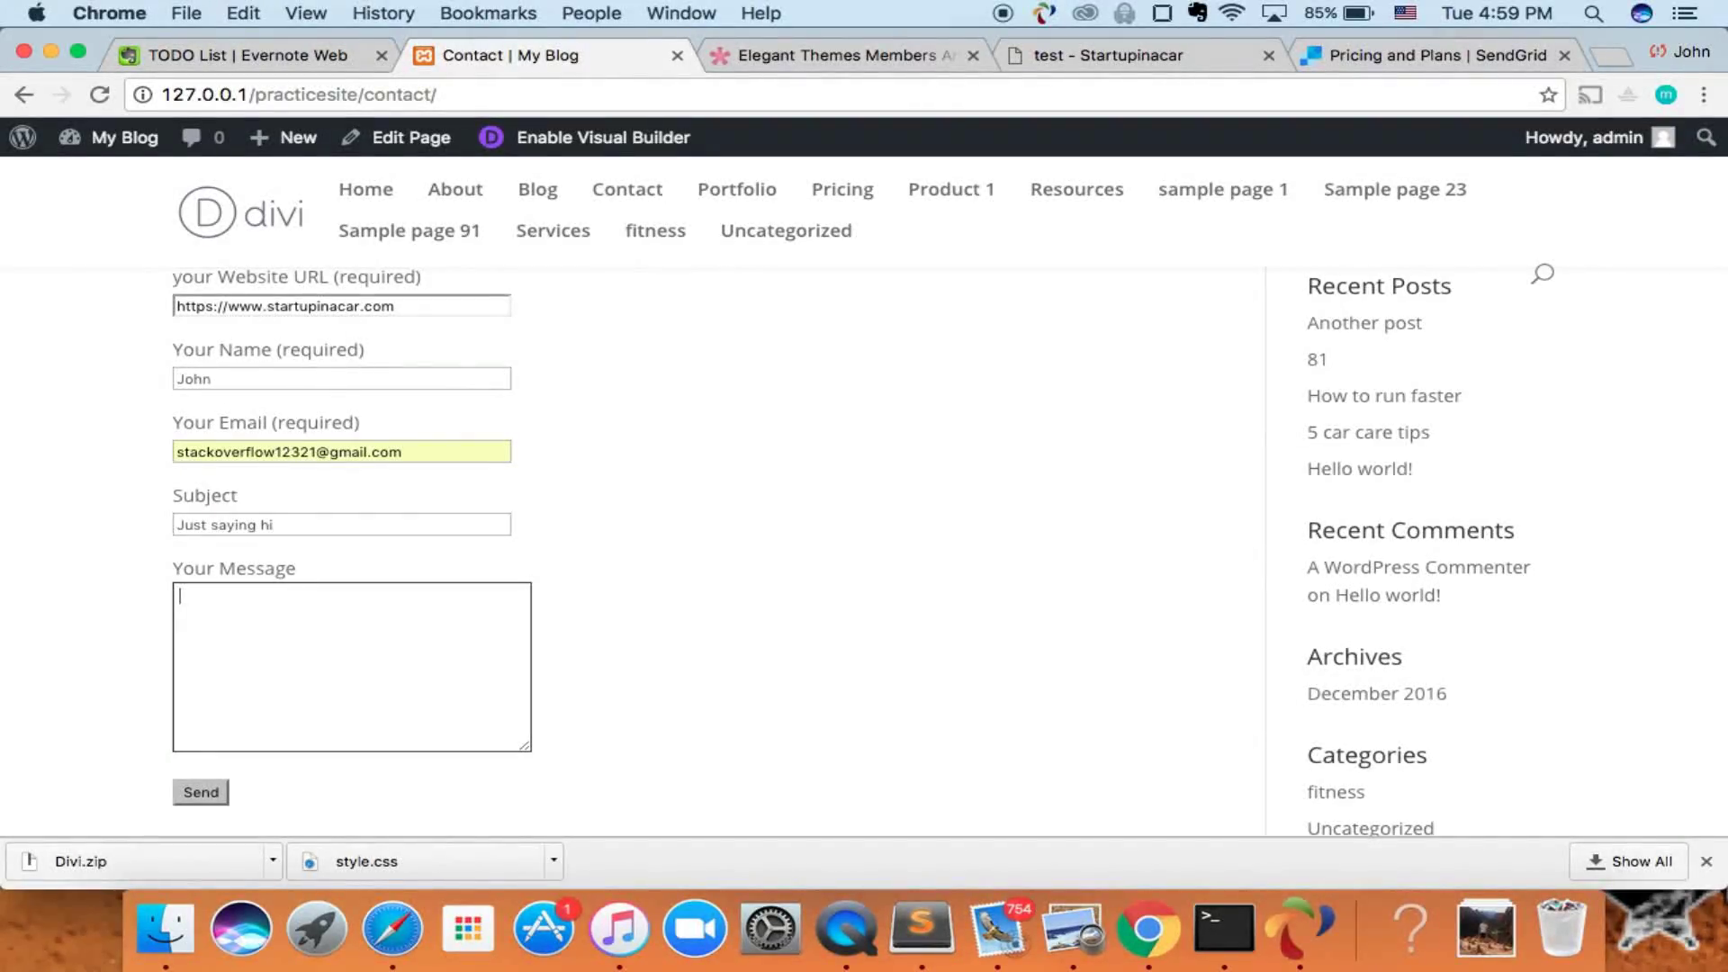
# - Send the form and check for the 'It has been sent.' confirmation
pyautogui.scroll(-1, 234, 654)
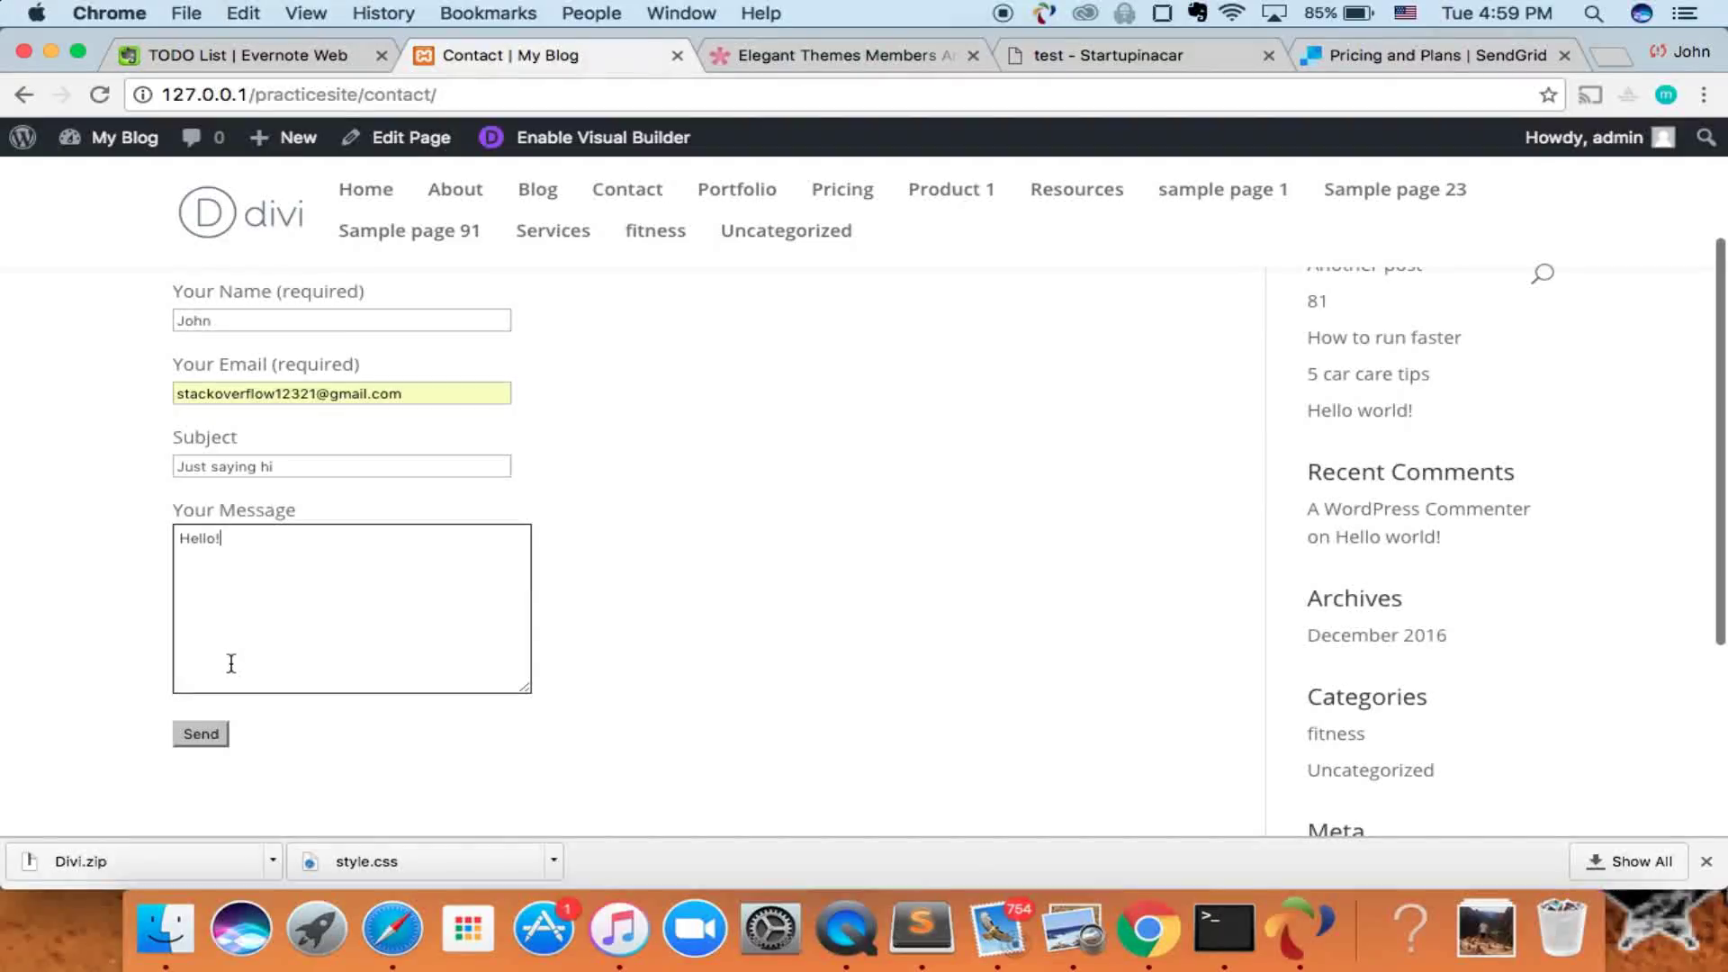
pyautogui.click(211, 740)
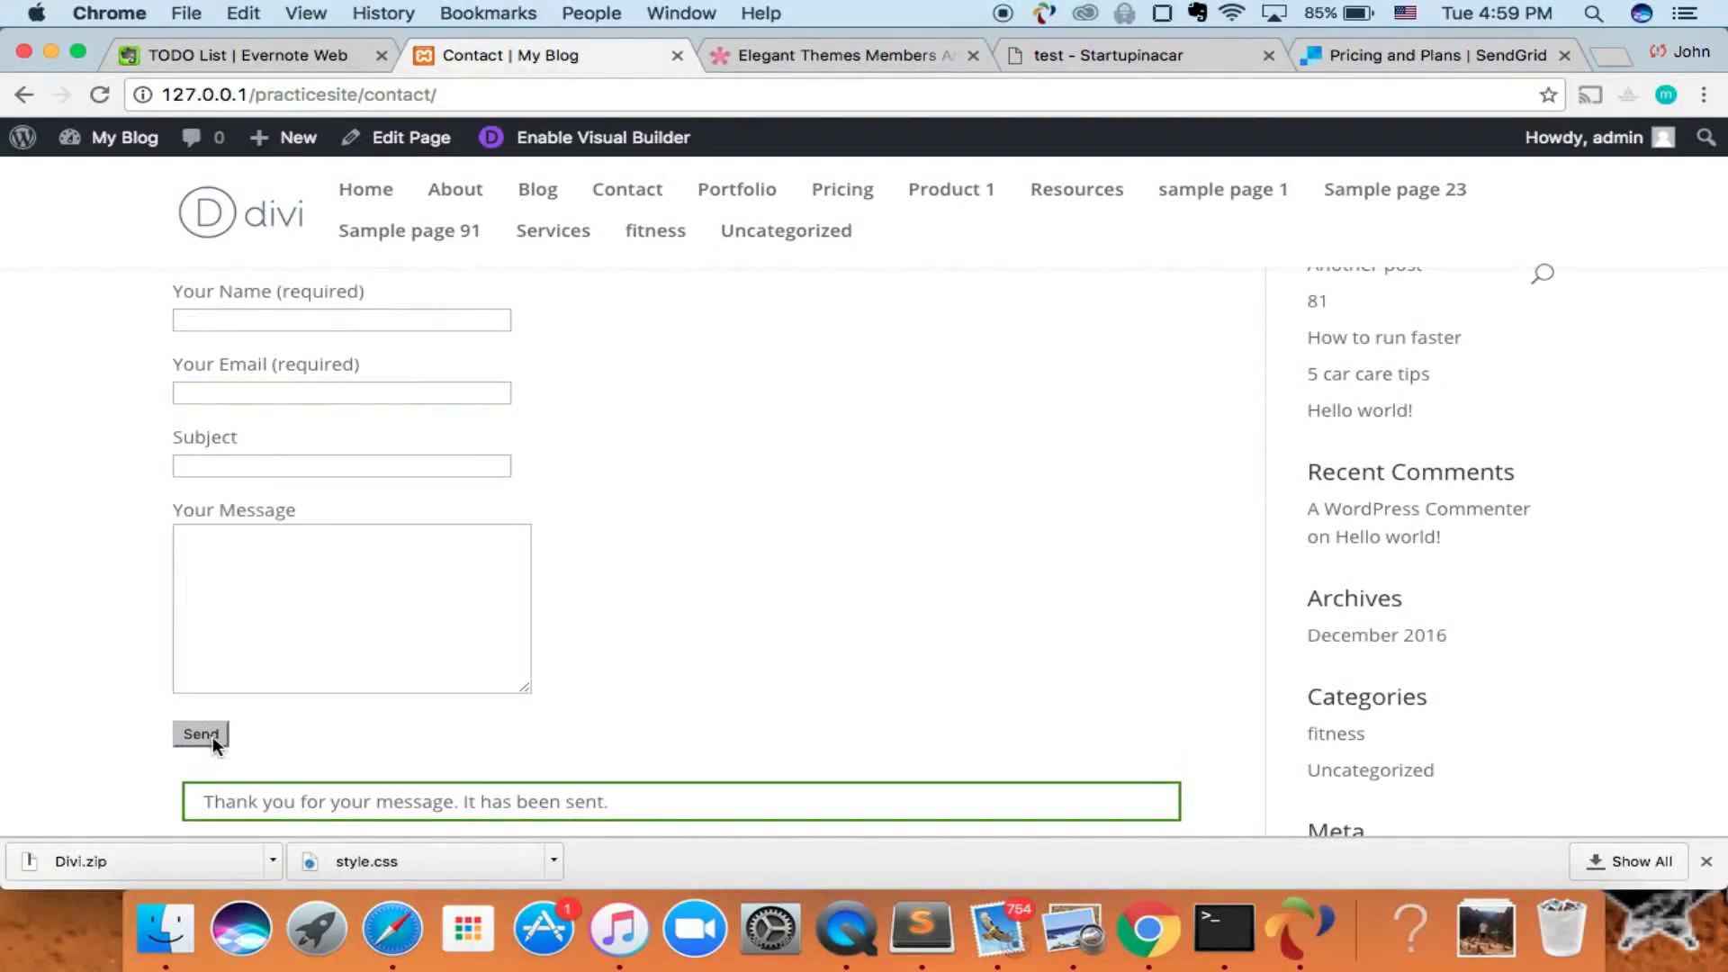
pyautogui.scroll(-2, 310, 661)
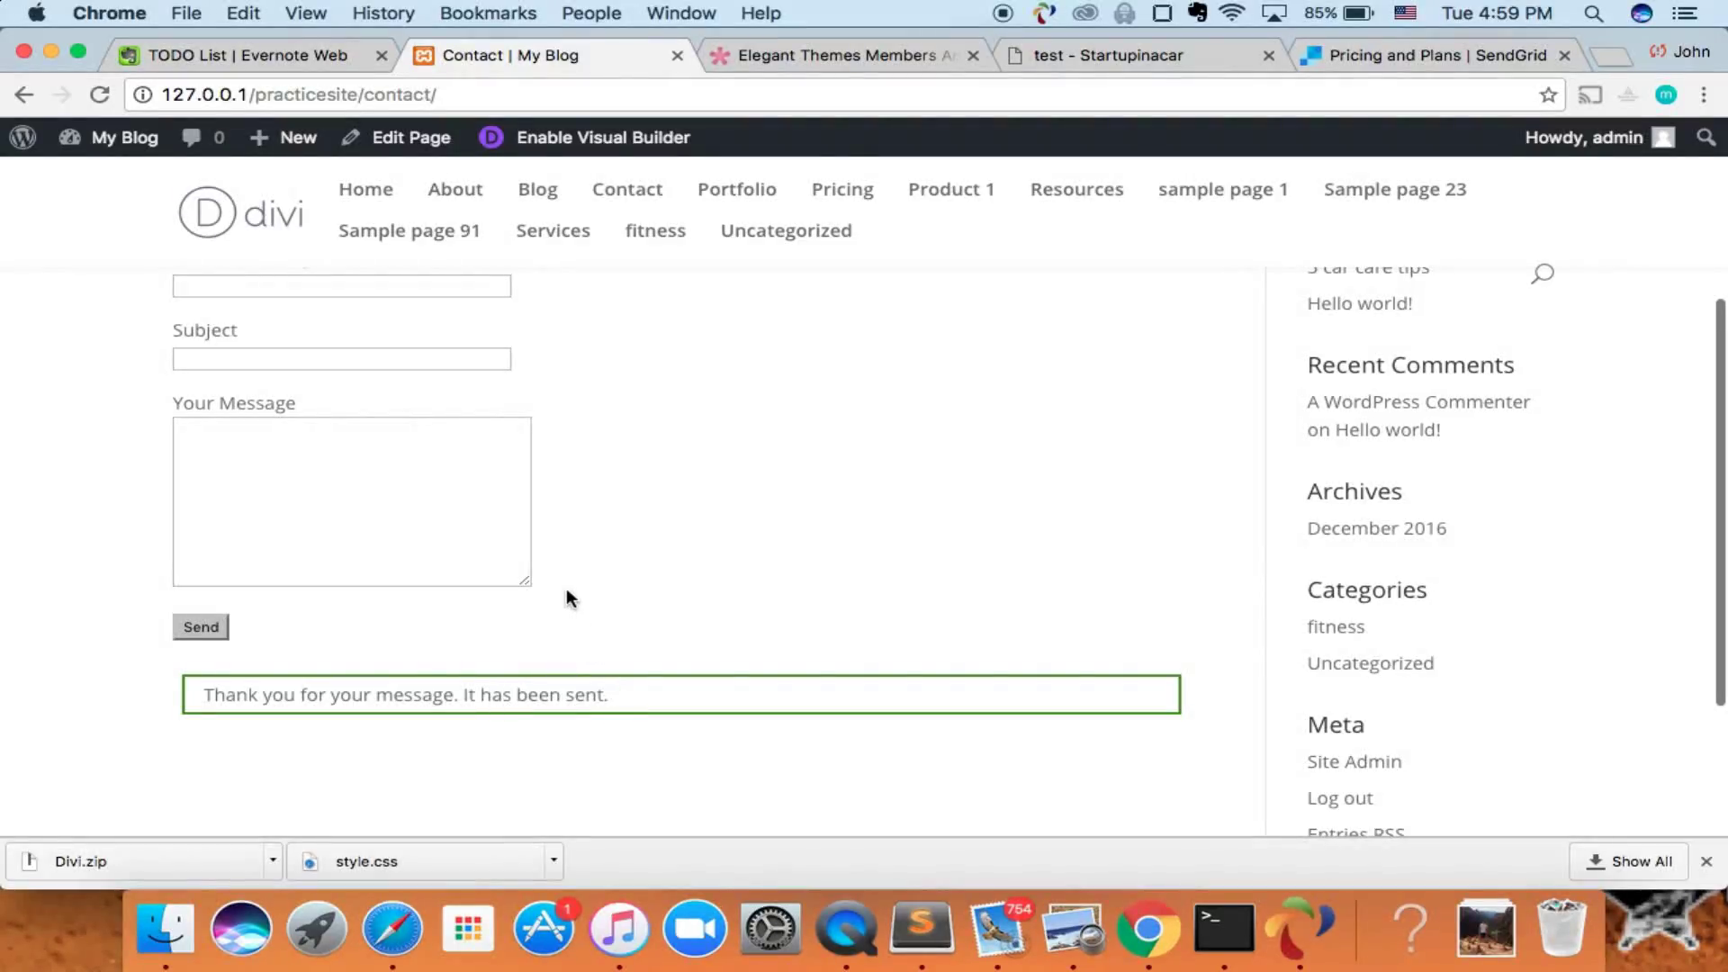
pyautogui.scroll(5, 532, 359)
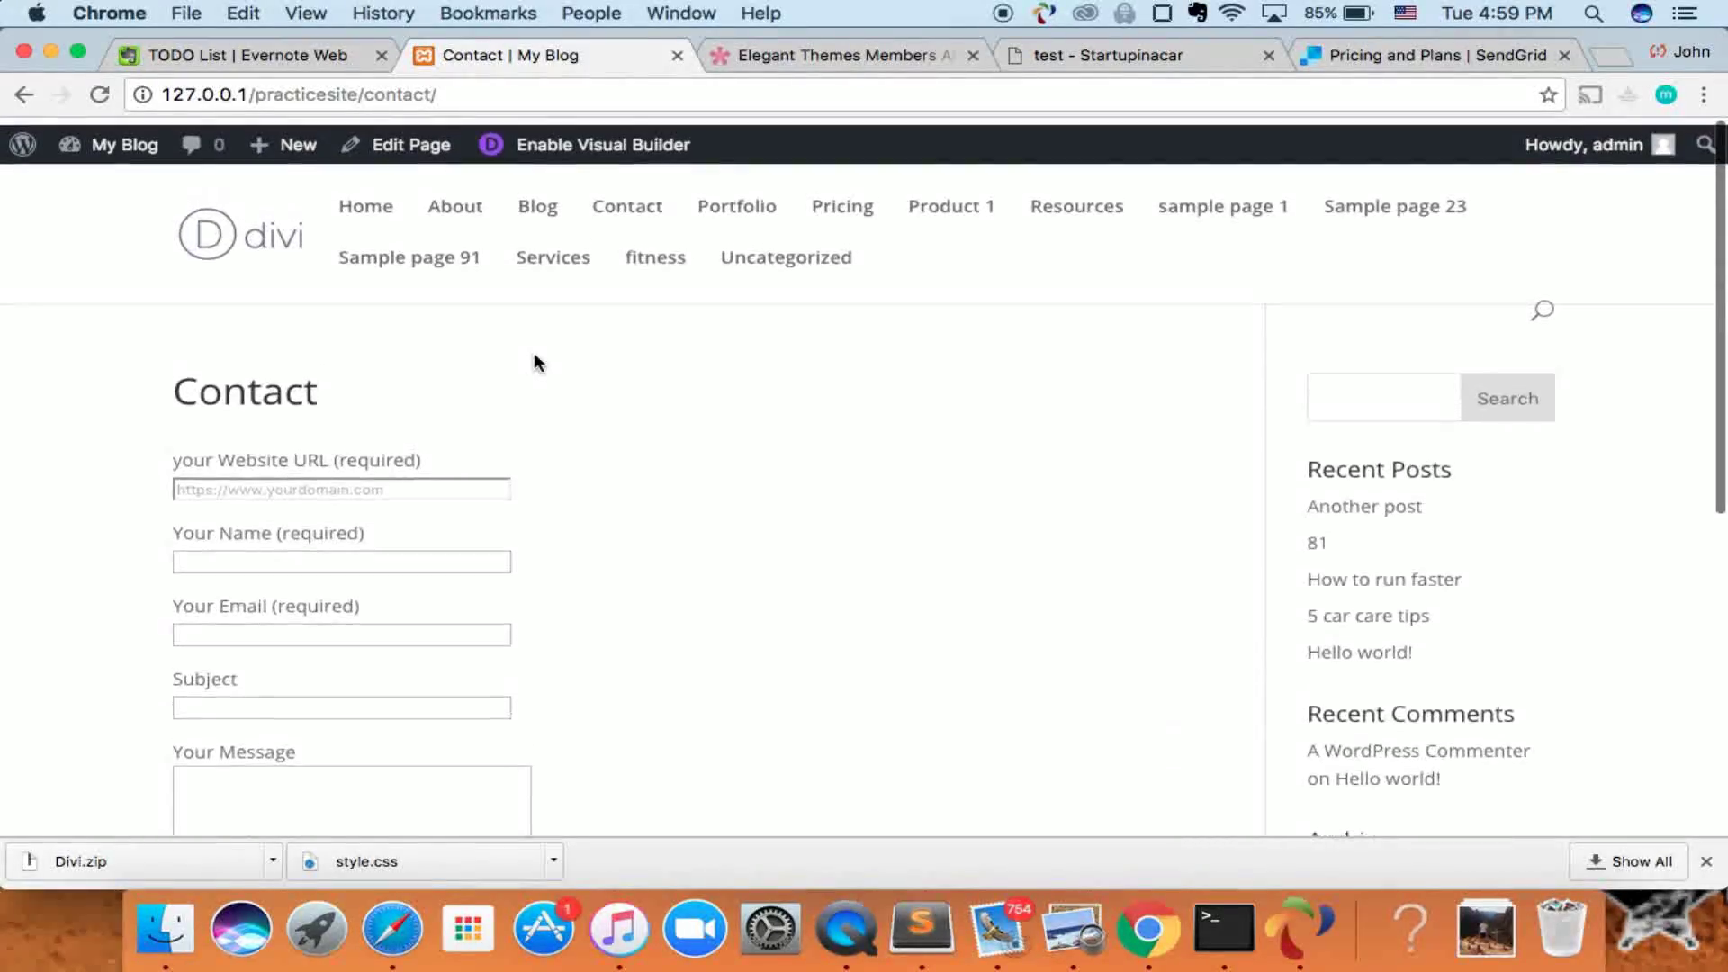
pyautogui.scroll(-3, 310, 596)
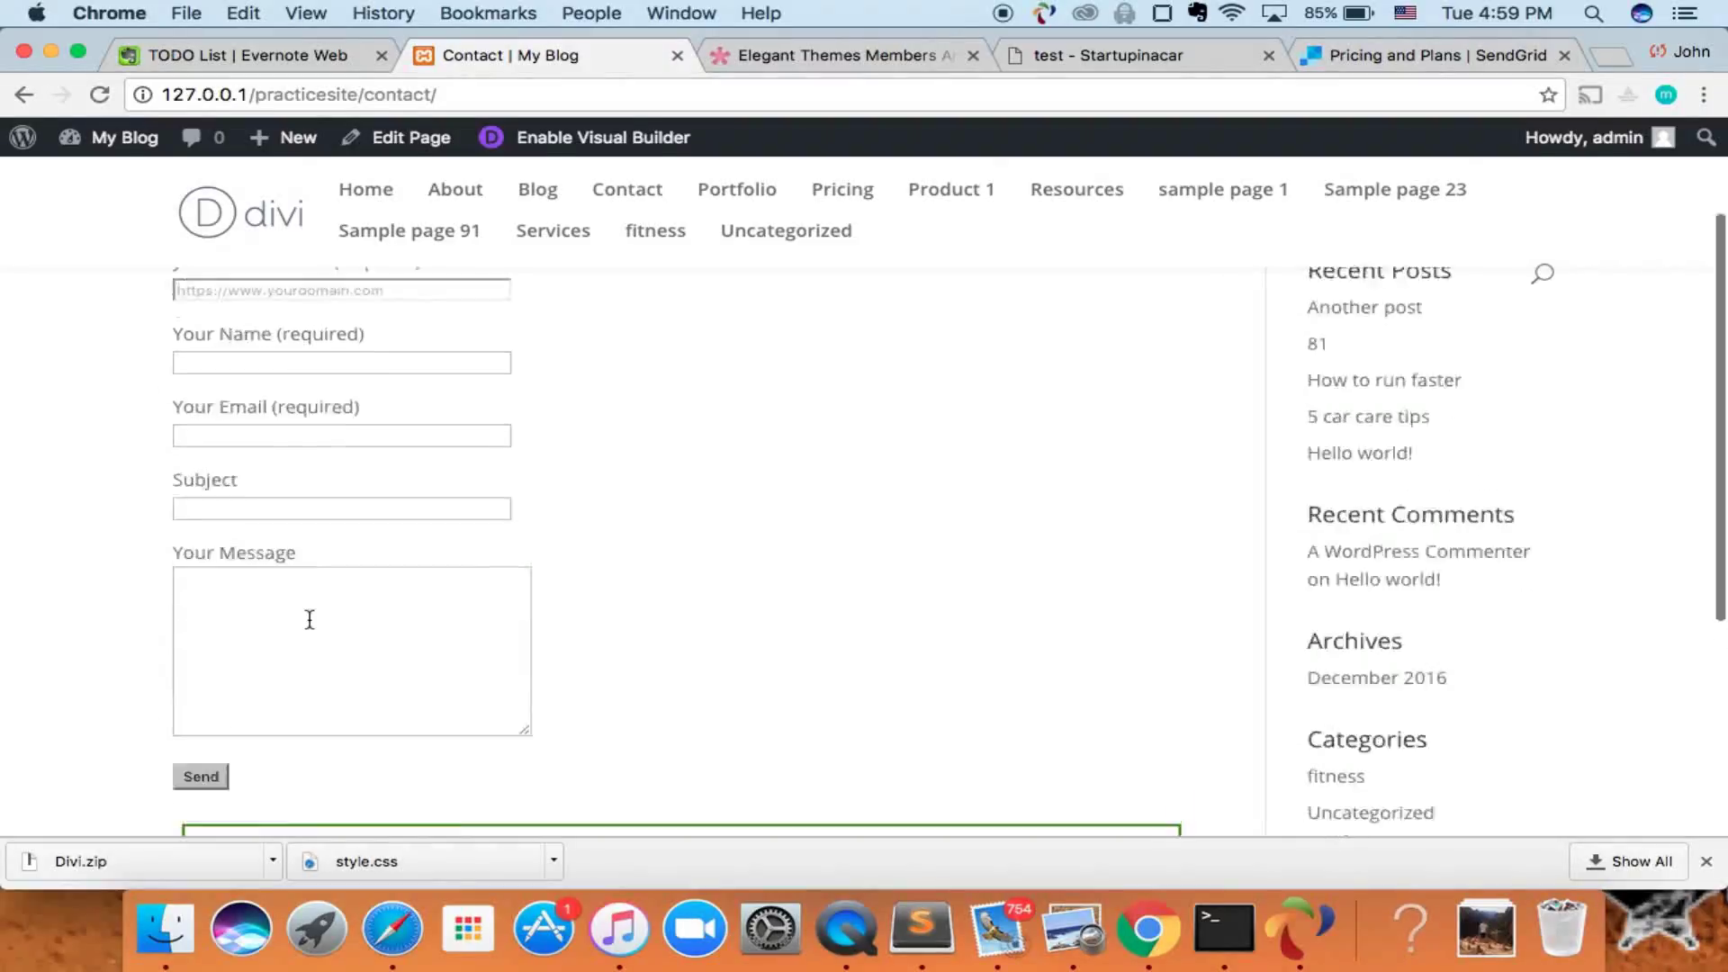
pyautogui.scroll(3, 308, 618)
# - Go to the WordPress admin's Contact Forms list and open the Hire Me! form for editing
pyautogui.click(41, 160)
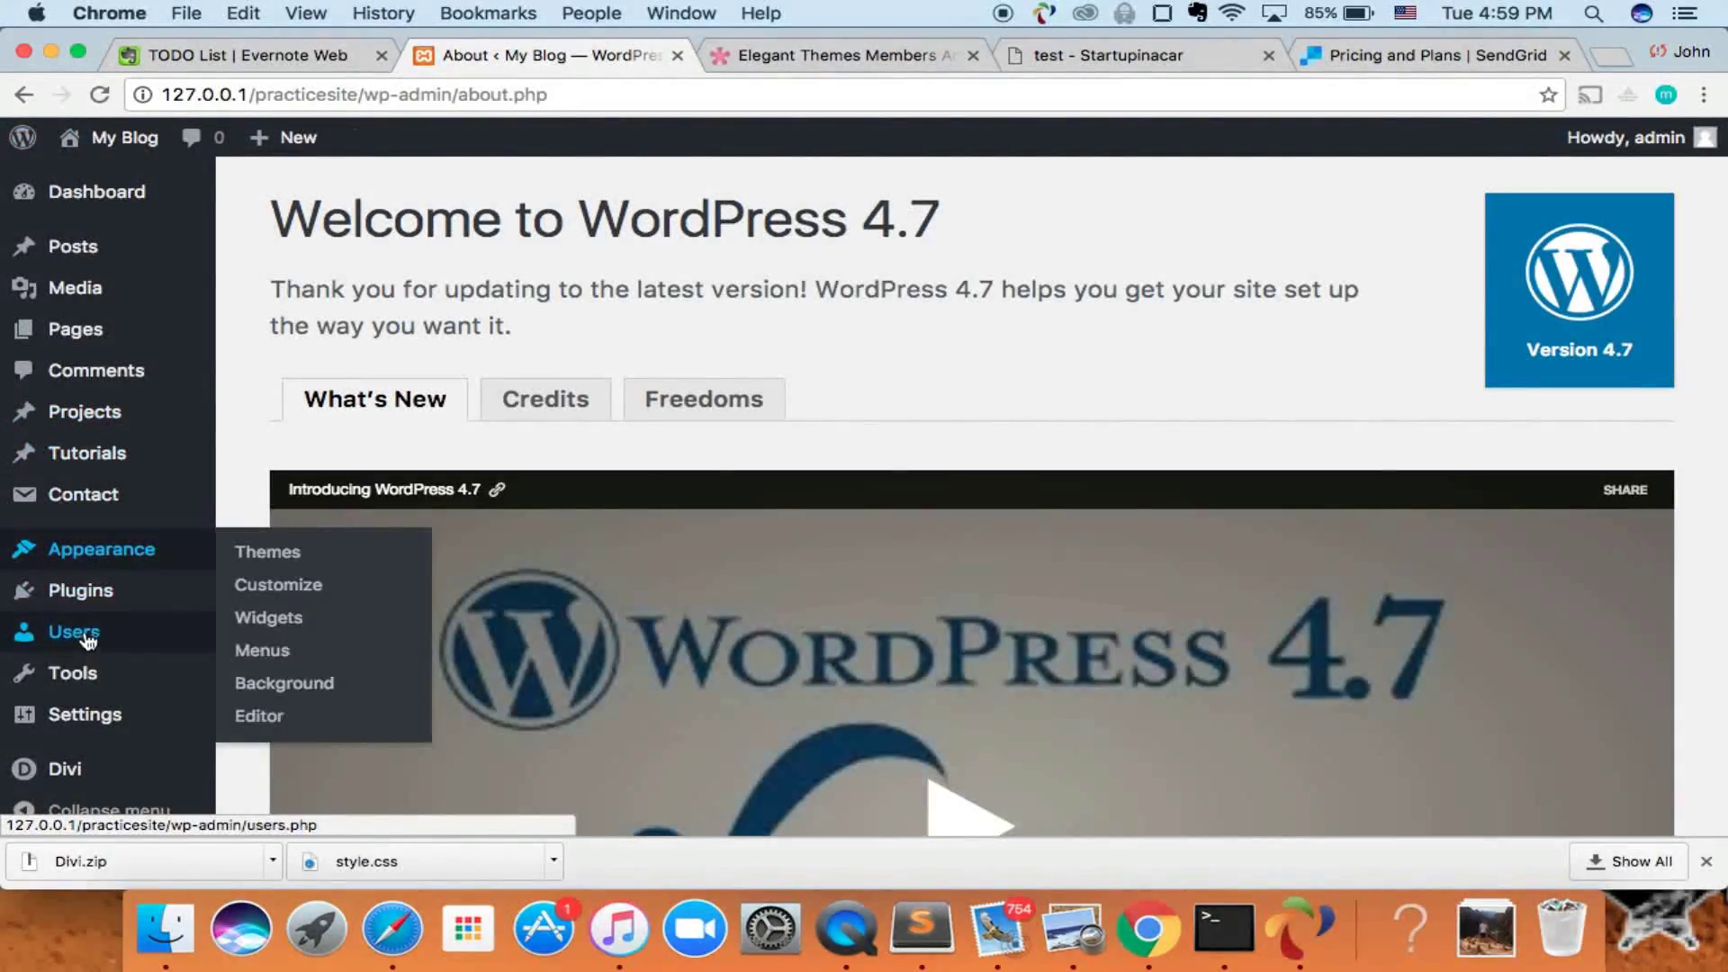
pyautogui.click(94, 508)
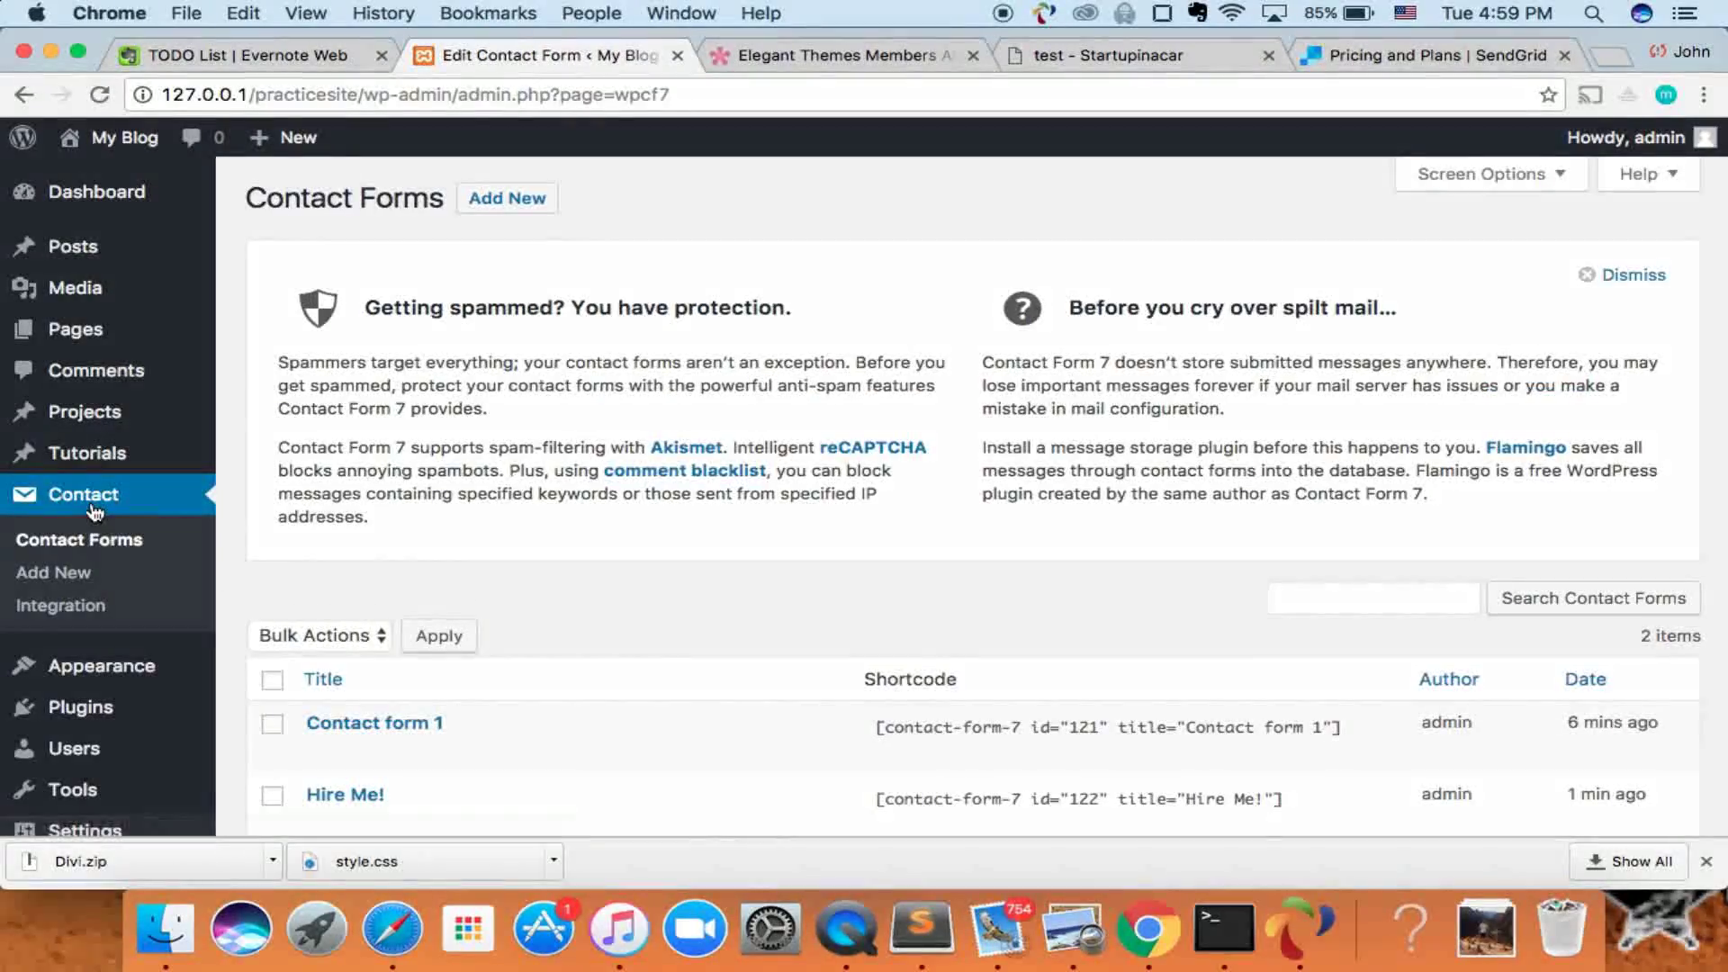
pyautogui.scroll(-3, 286, 549)
pyautogui.click(360, 612)
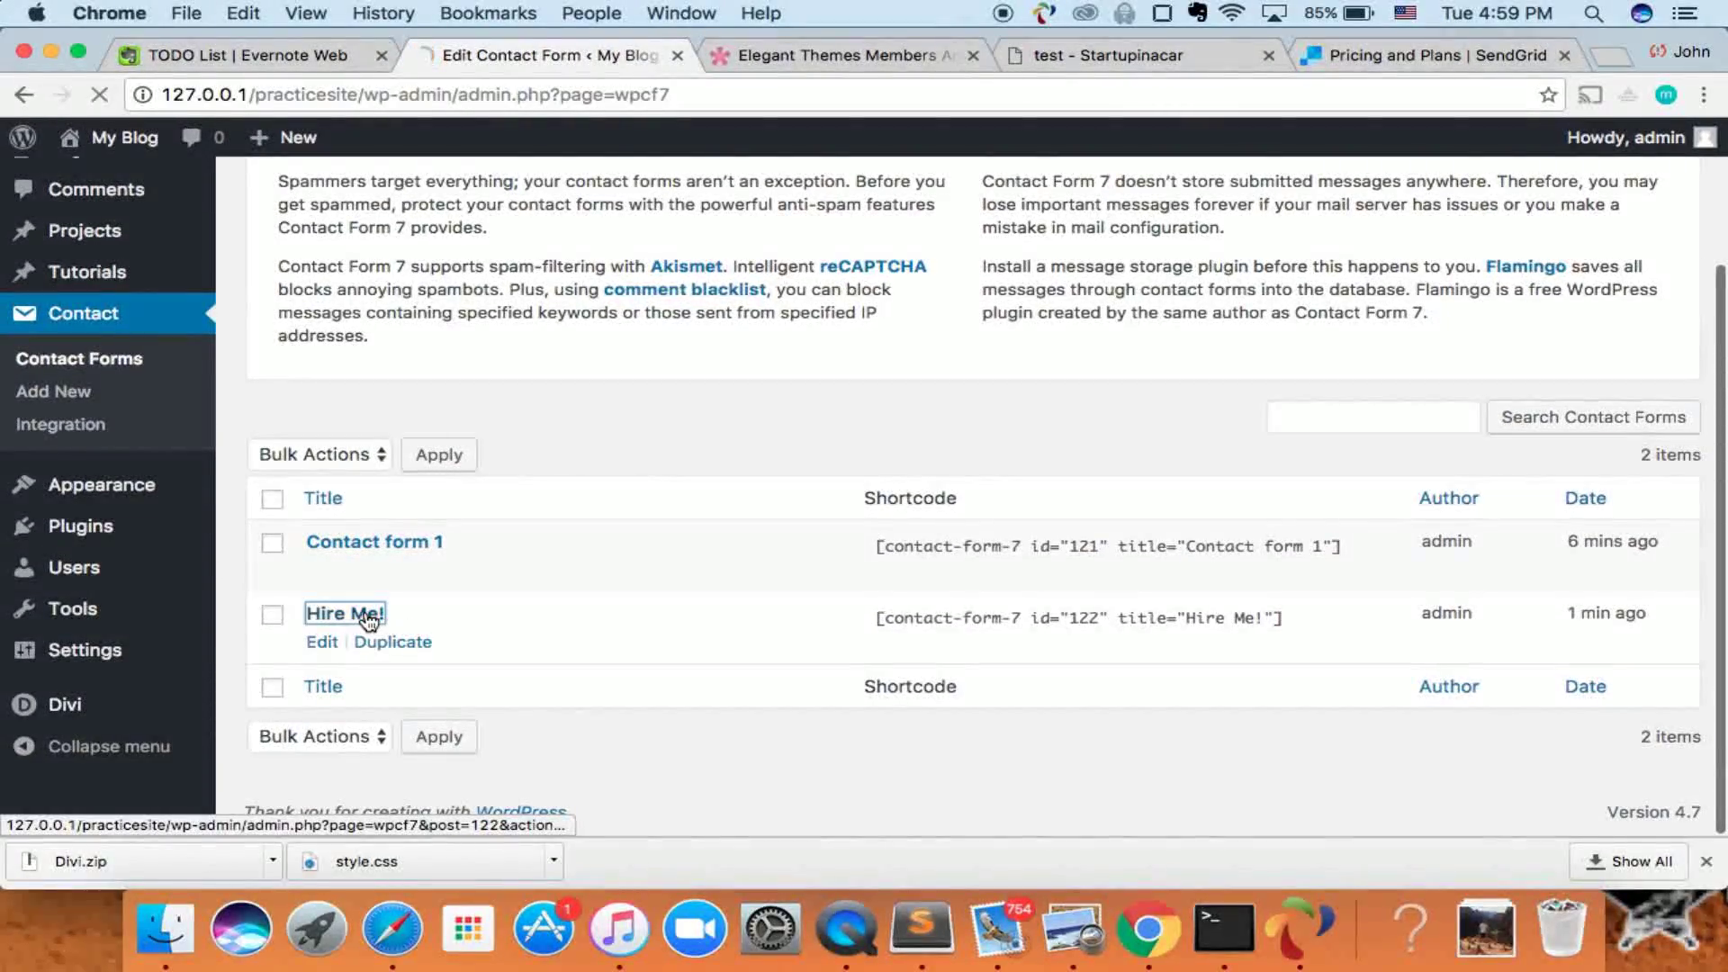
# - Check the recipient e-mail address in the To field of the form's Mail settings
pyautogui.click(385, 428)
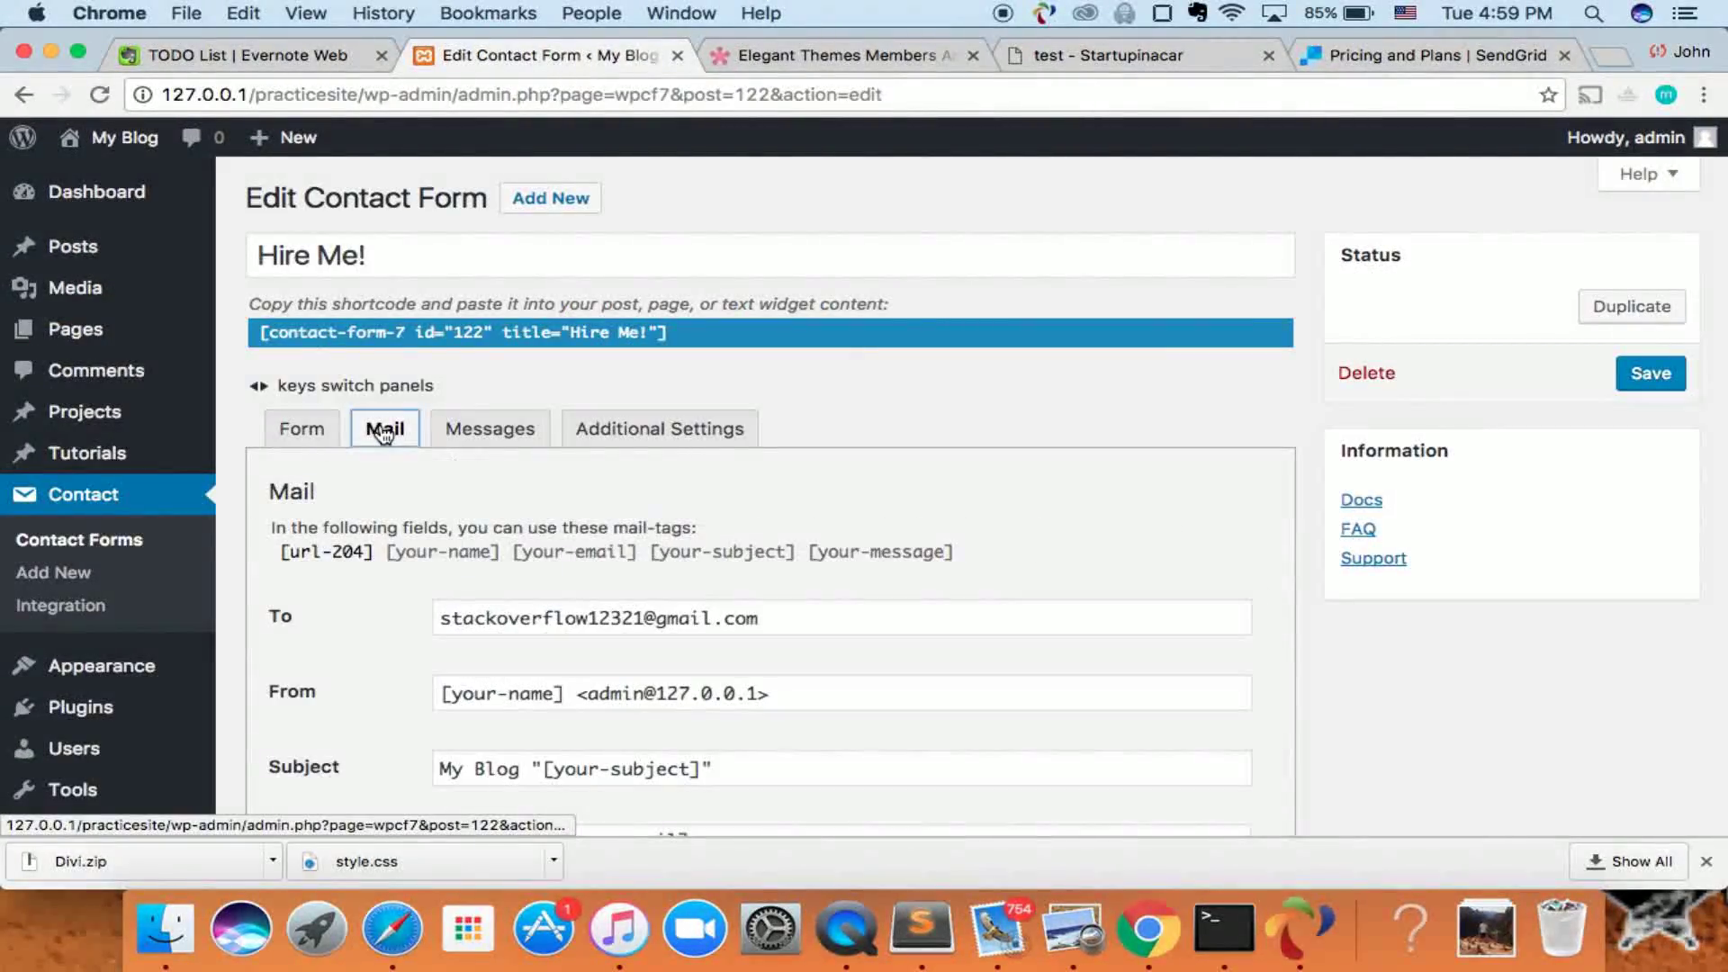
pyautogui.scroll(-2, 416, 509)
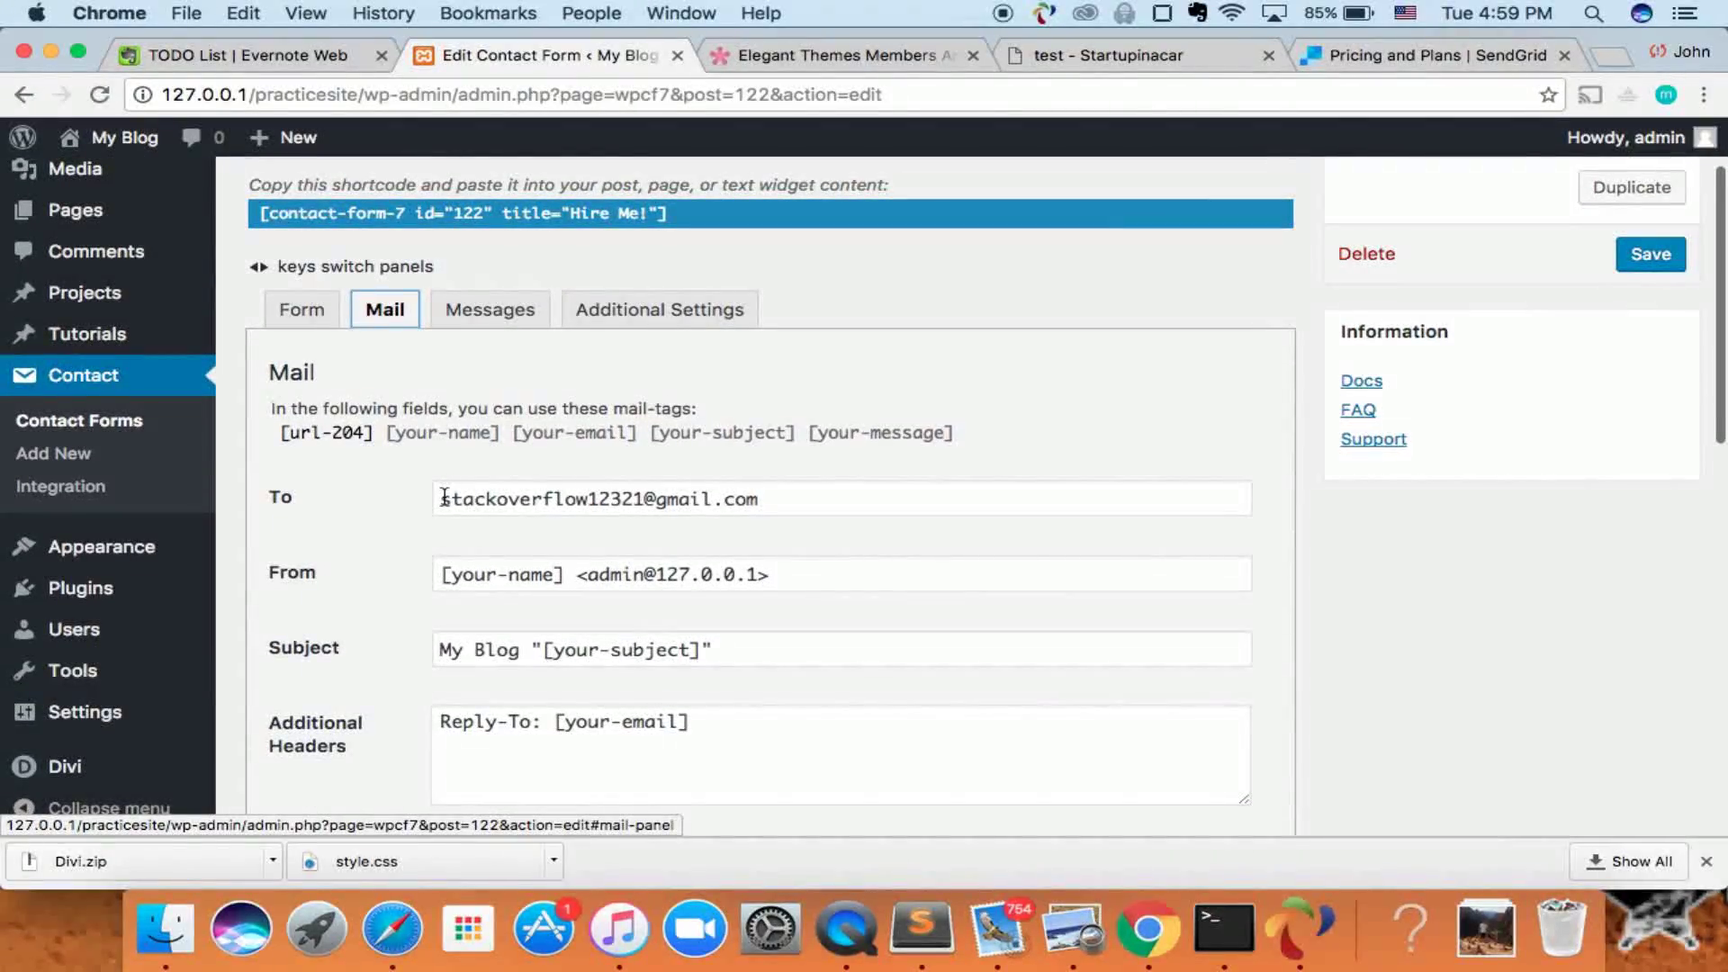
pyautogui.click(441, 498)
pyautogui.moveTo(638, 477); pyautogui.dragTo(766, 495)
pyautogui.click(766, 495)
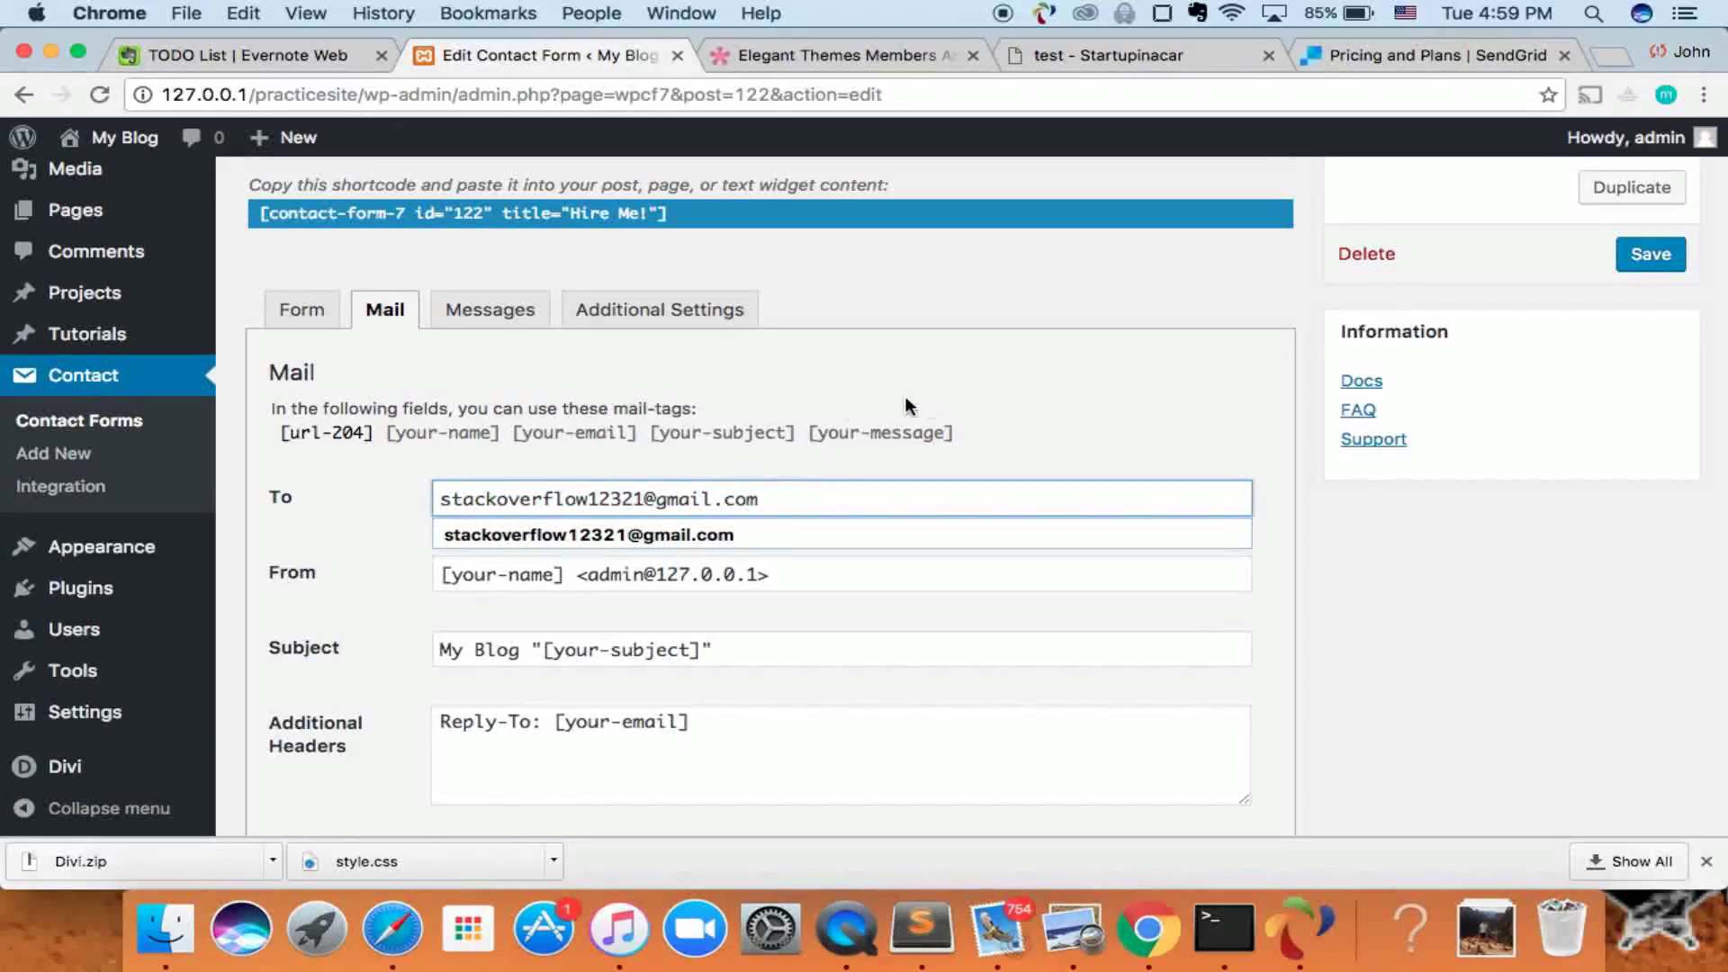
pyautogui.click(813, 401)
pyautogui.scroll(3, 857, 469)
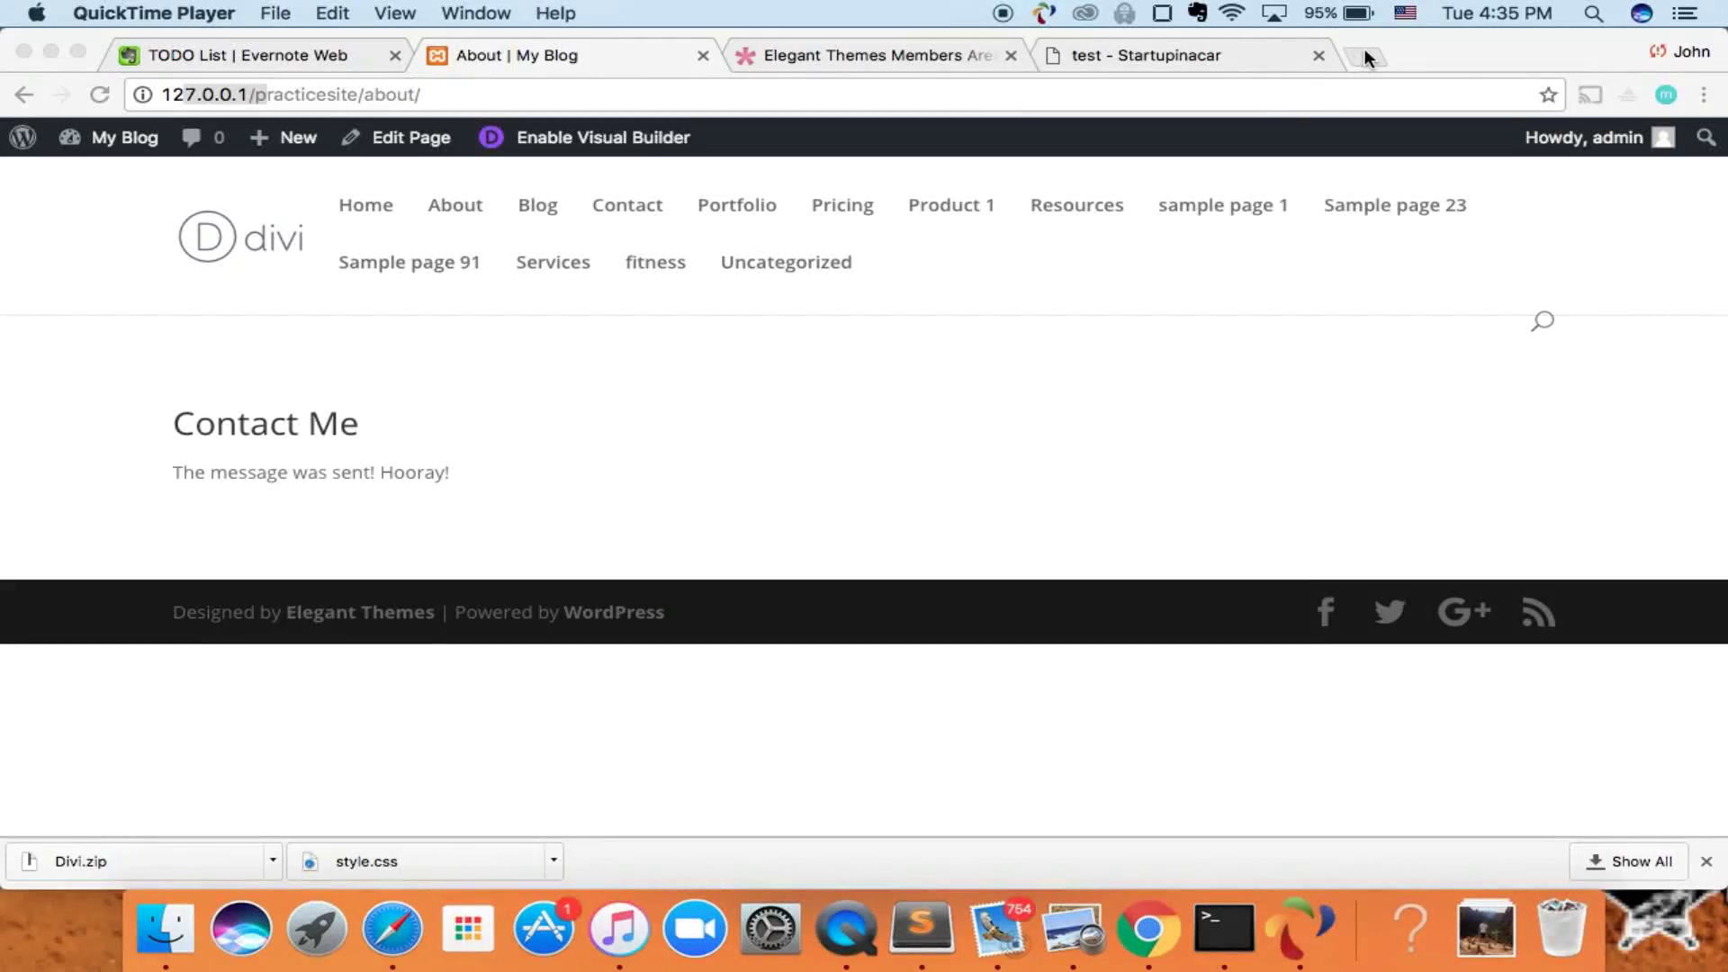
# - Search Google for 'sendgrid' in a new tab and open SendGrid's official site
pyautogui.click(1364, 53)
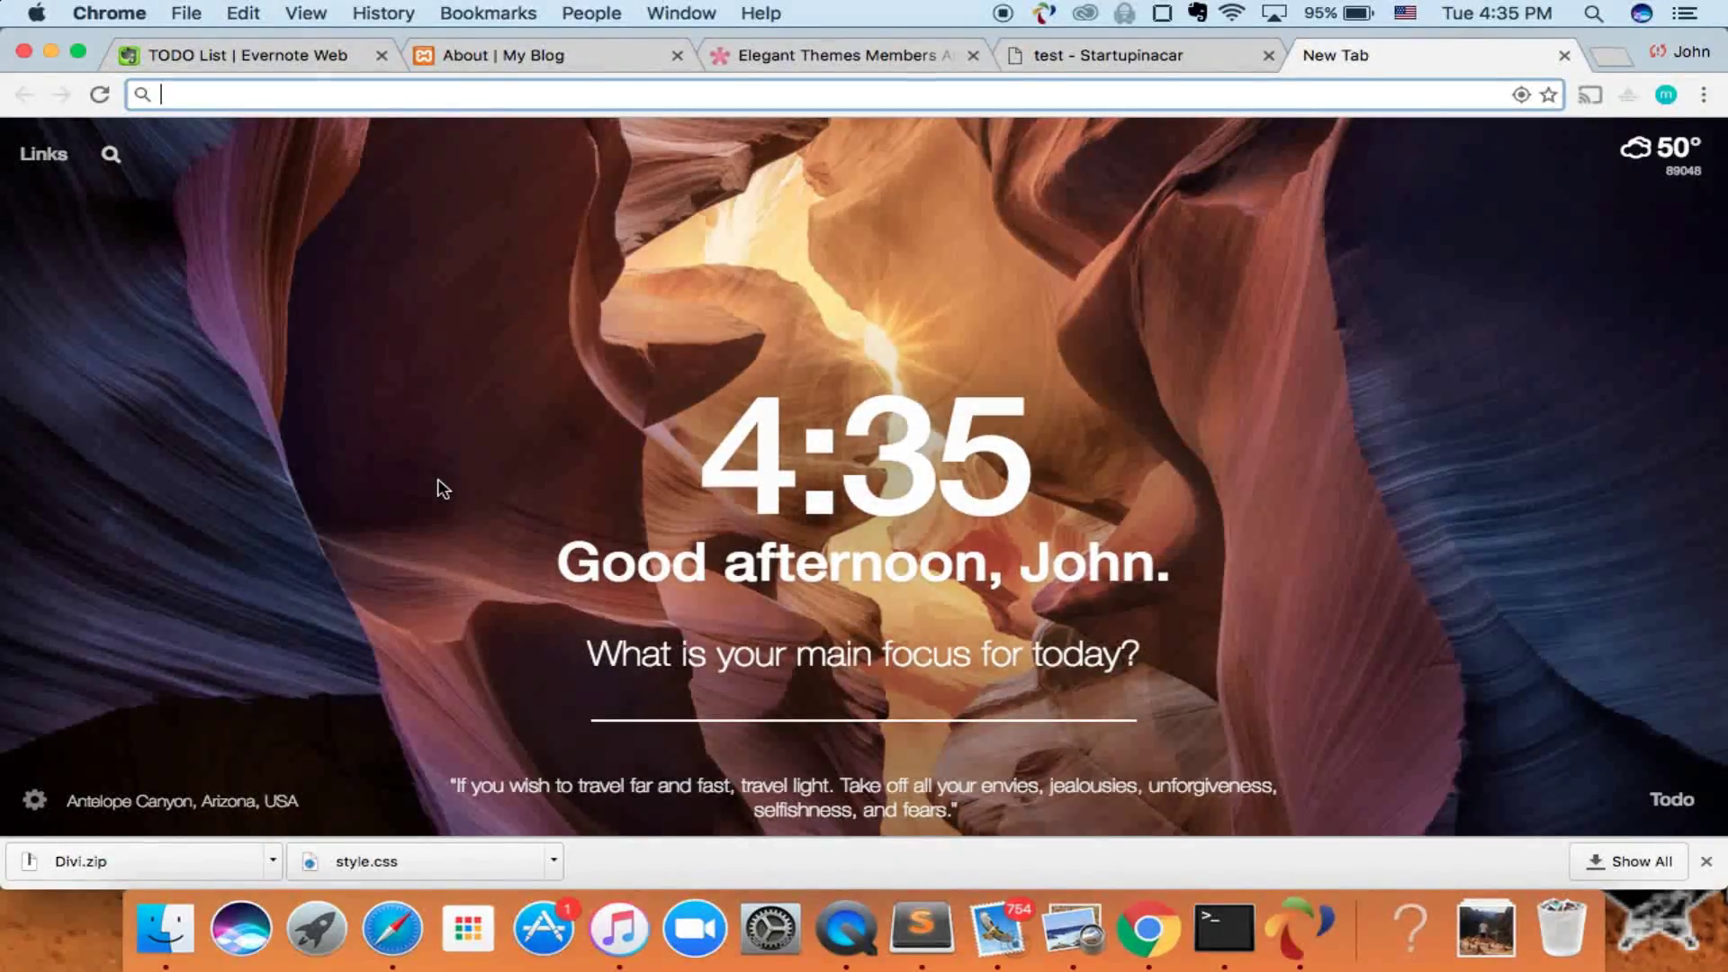
pyautogui.write('sendgr')
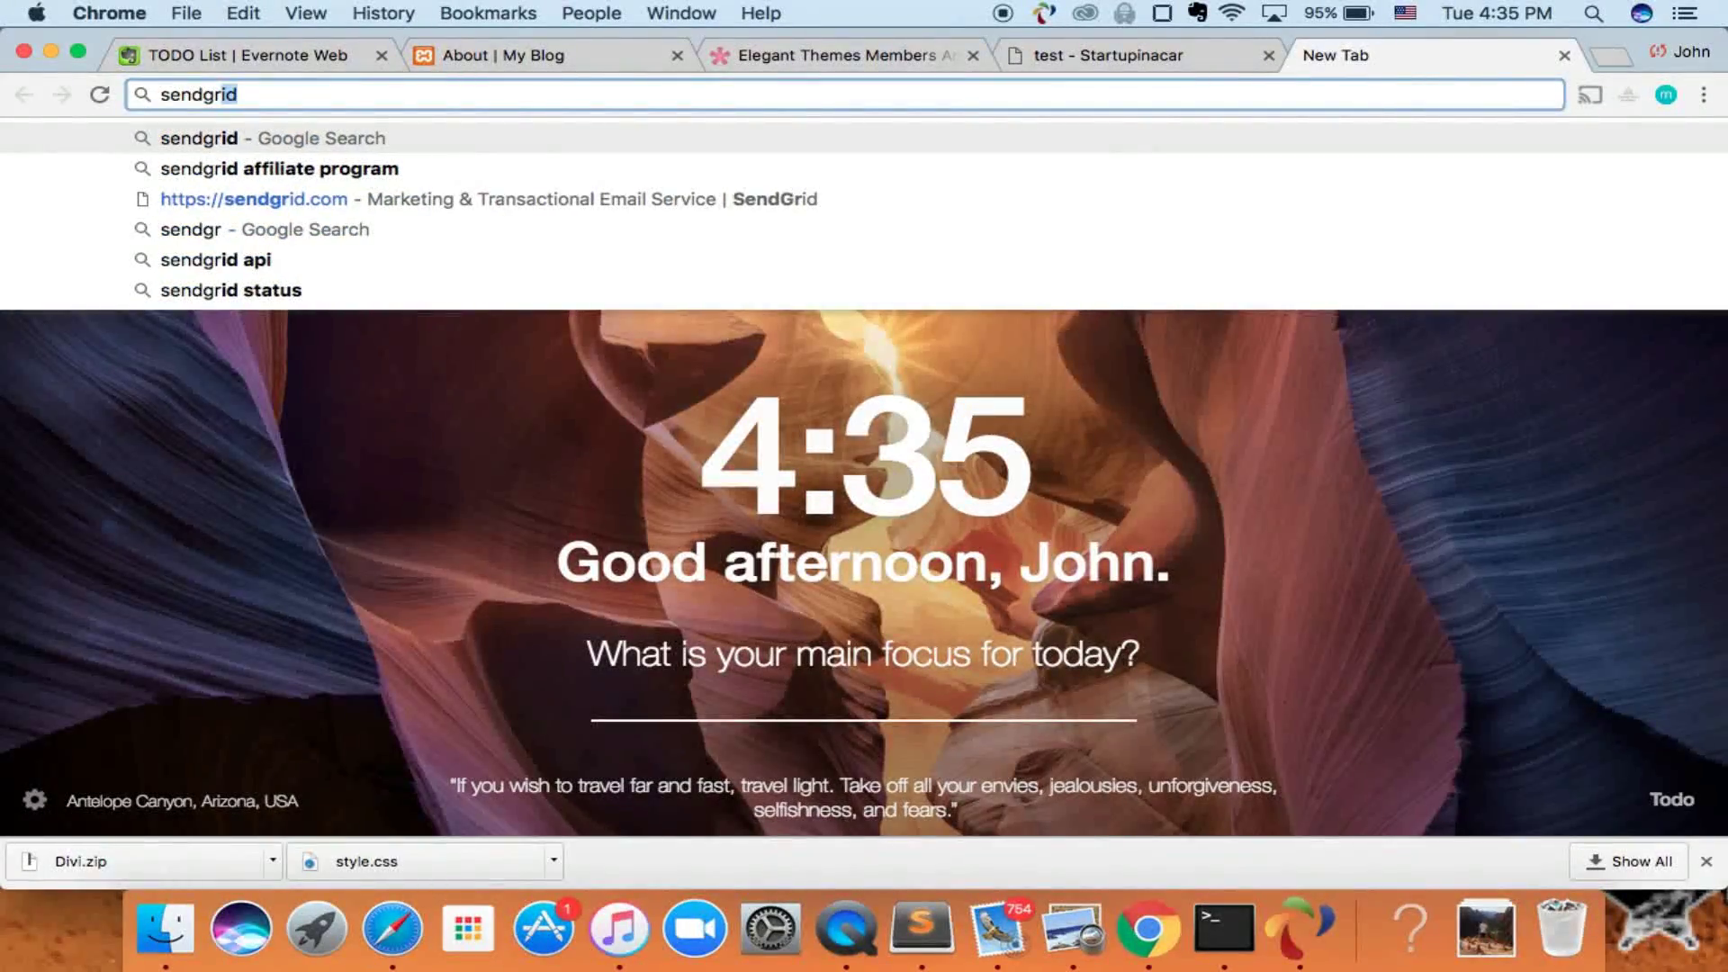
pyautogui.write('id')
pyautogui.press('Return')
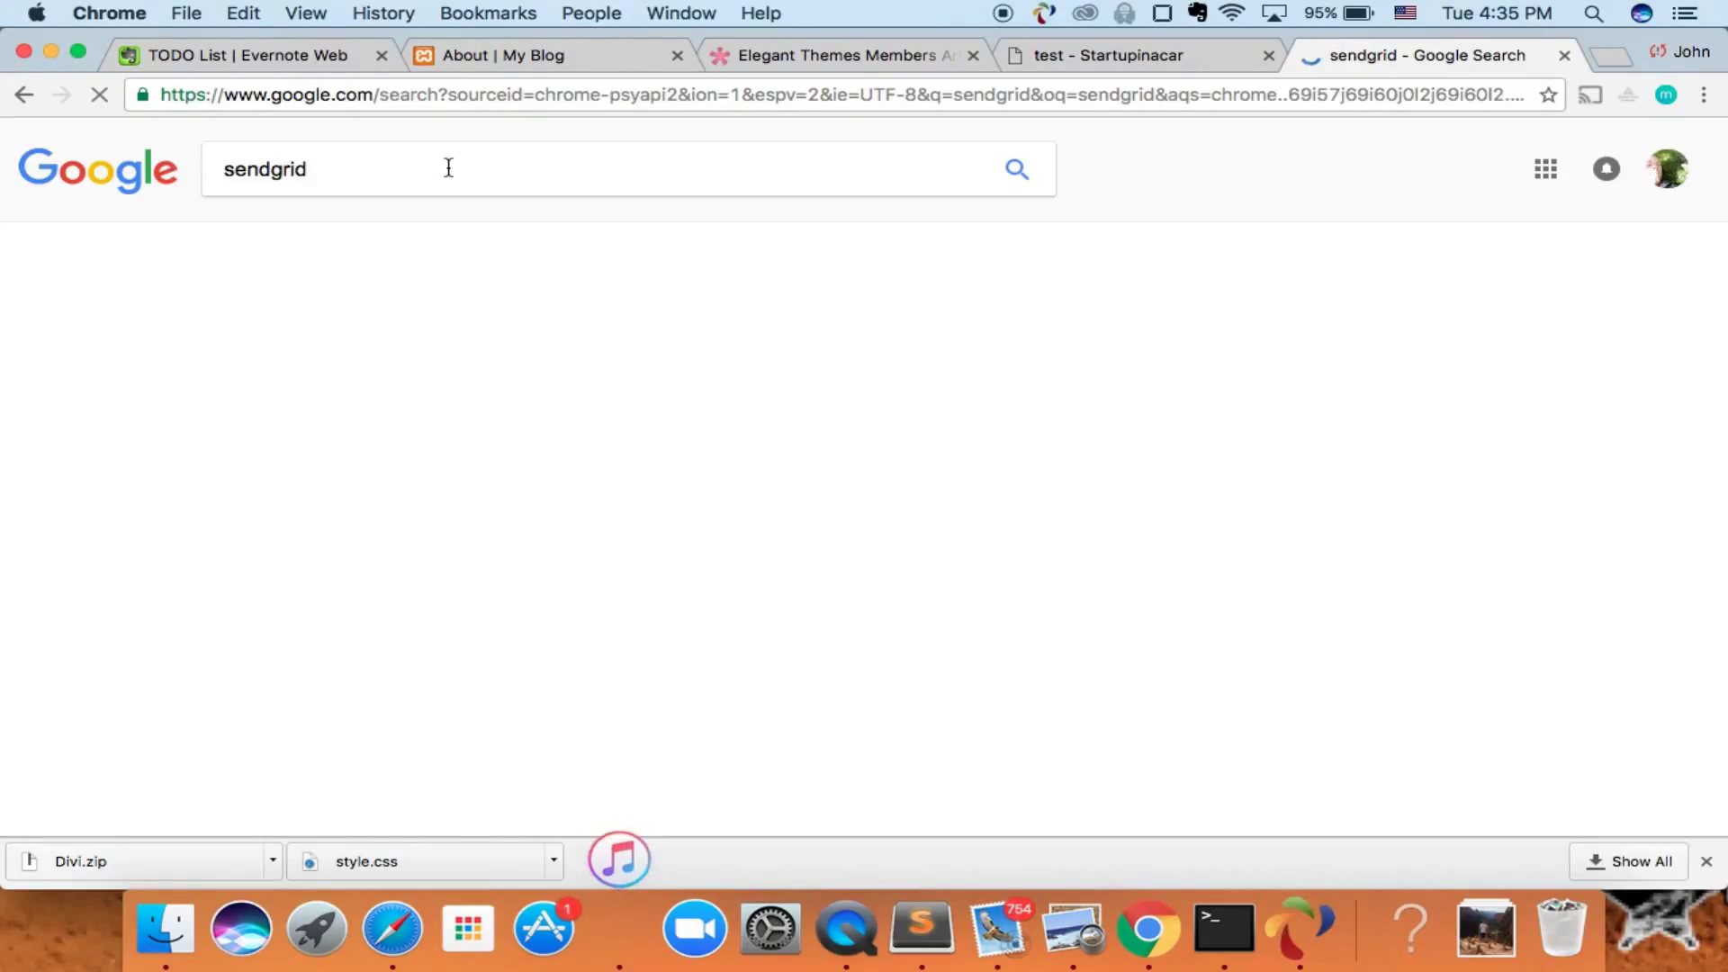
pyautogui.scroll(-2, 483, 654)
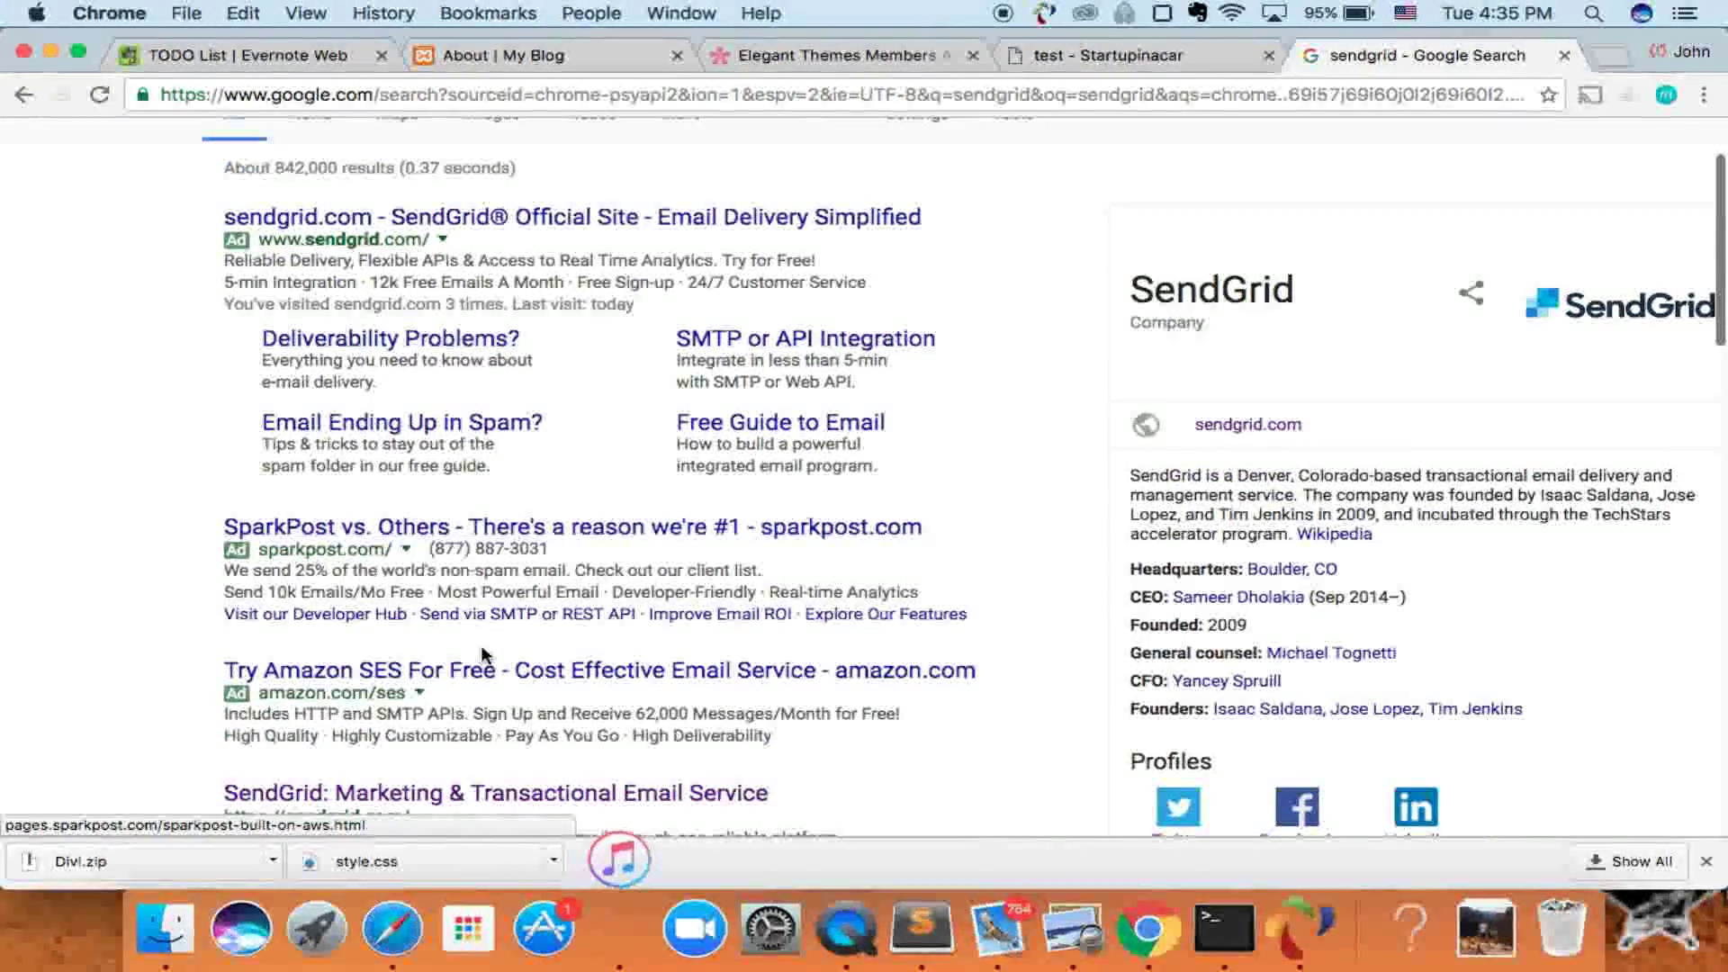
pyautogui.scroll(-3, 484, 654)
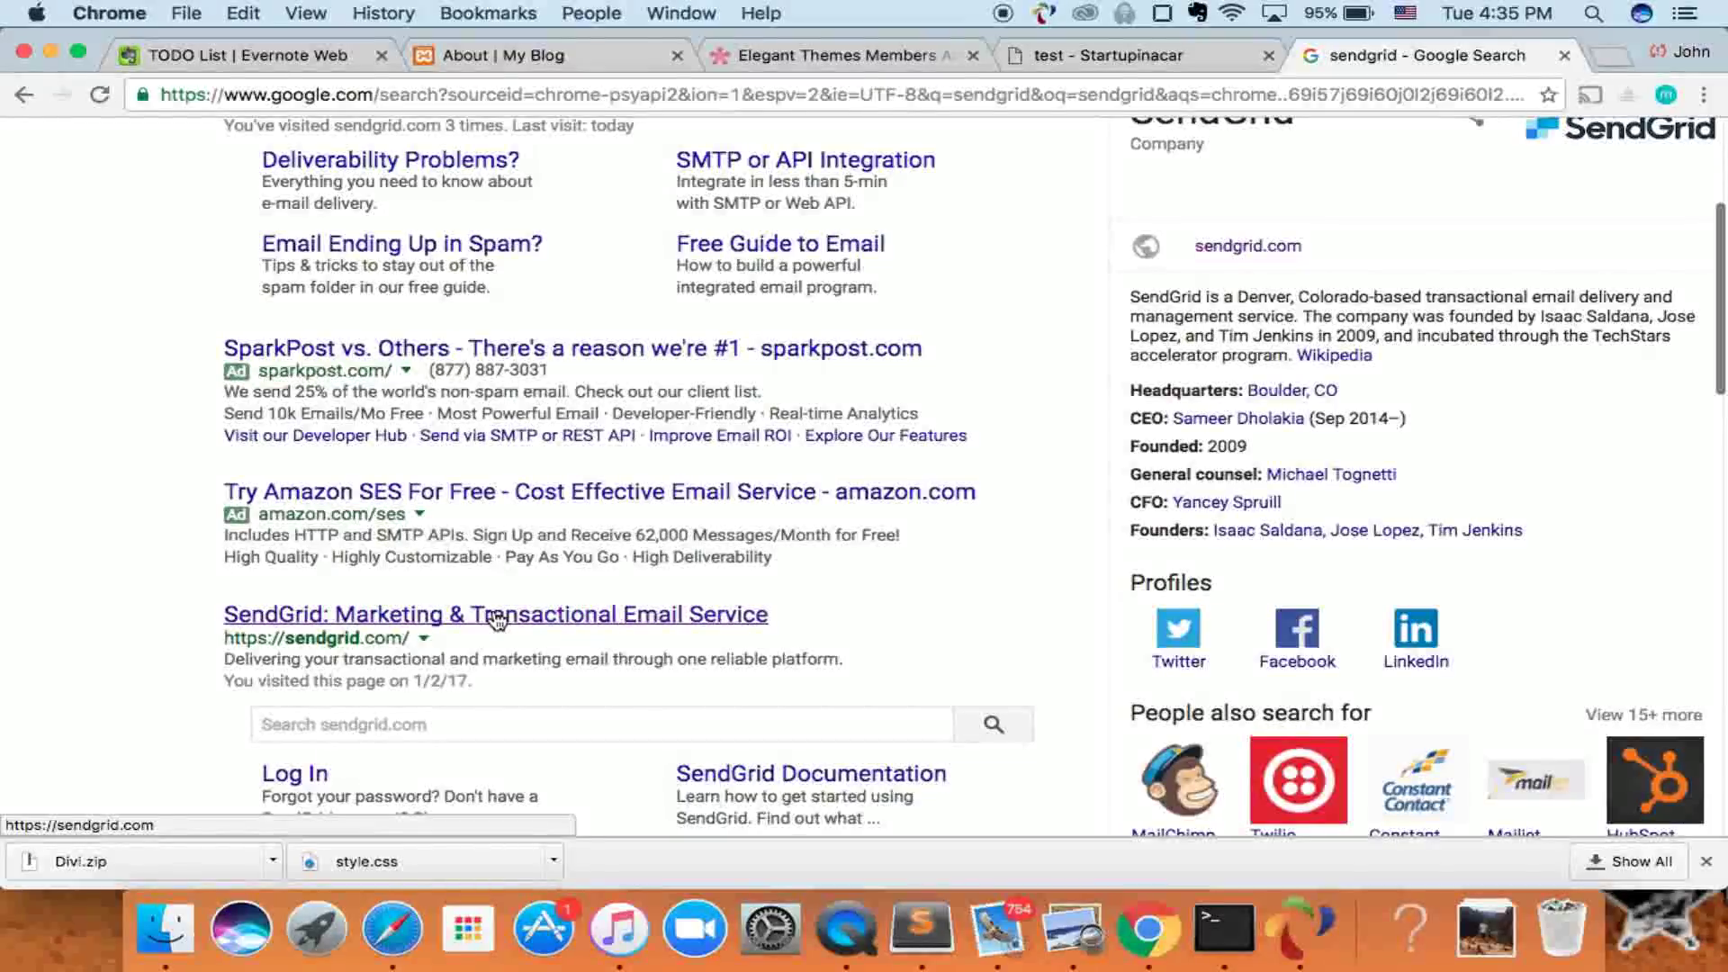
pyautogui.click(496, 617)
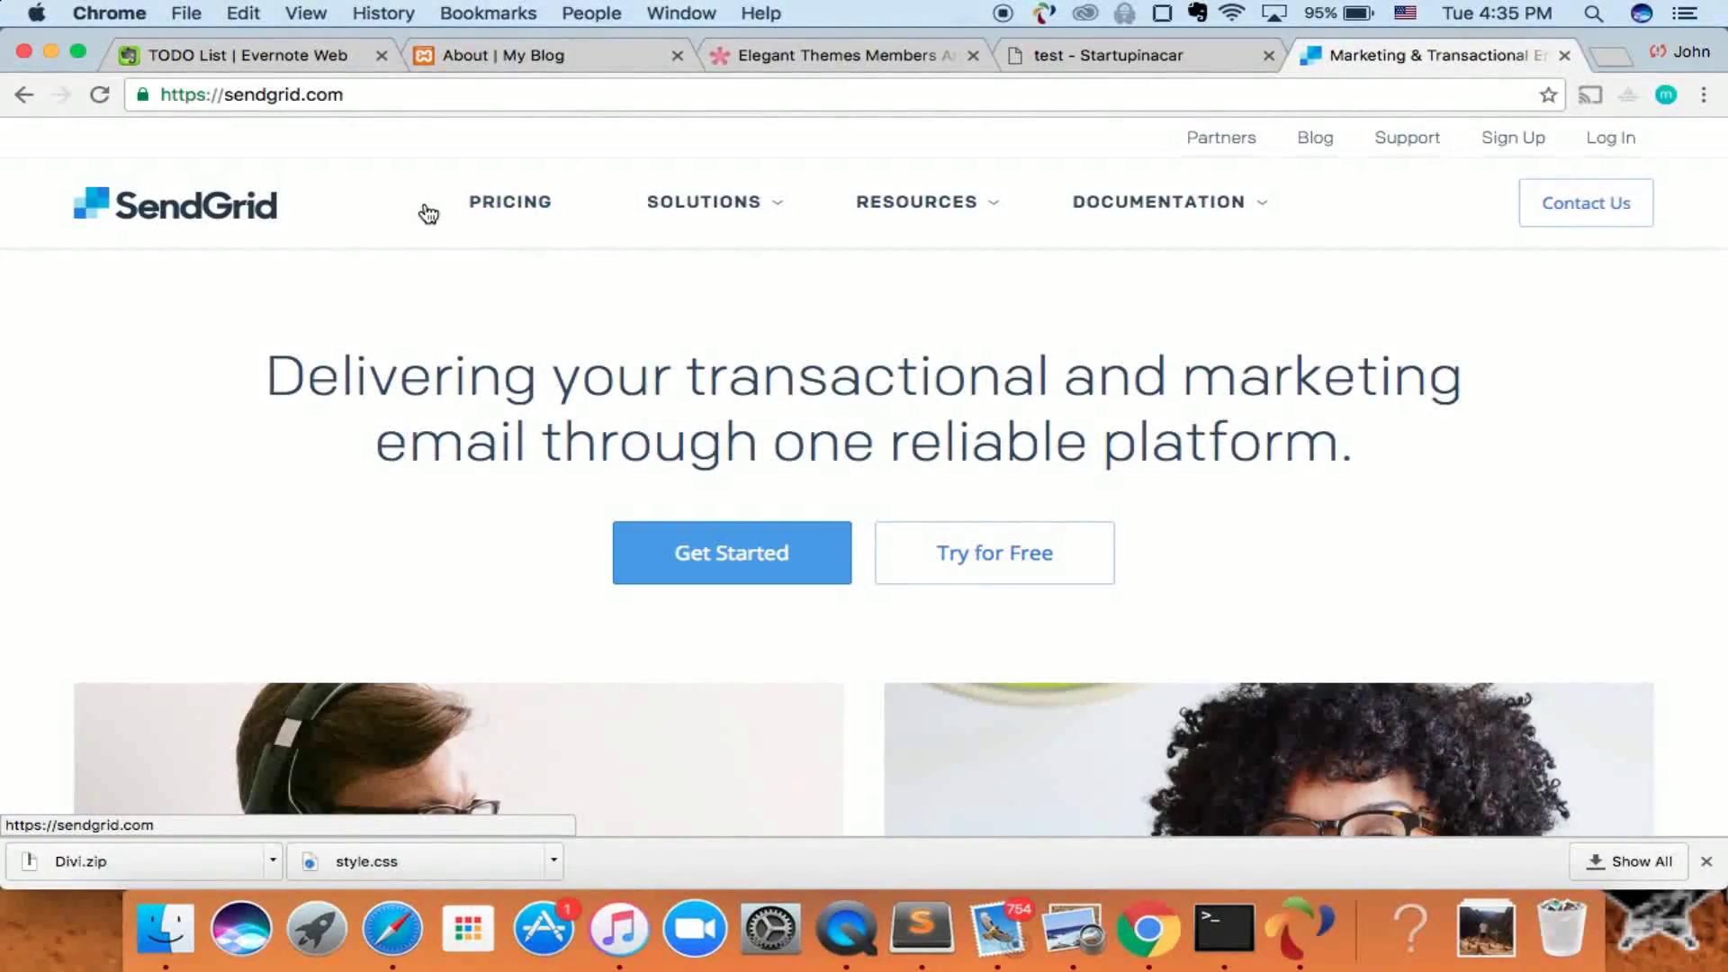
# - Open SendGrid's Pricing page and review the 40,000 emails per month estimate from $9.95/mo
pyautogui.click(504, 212)
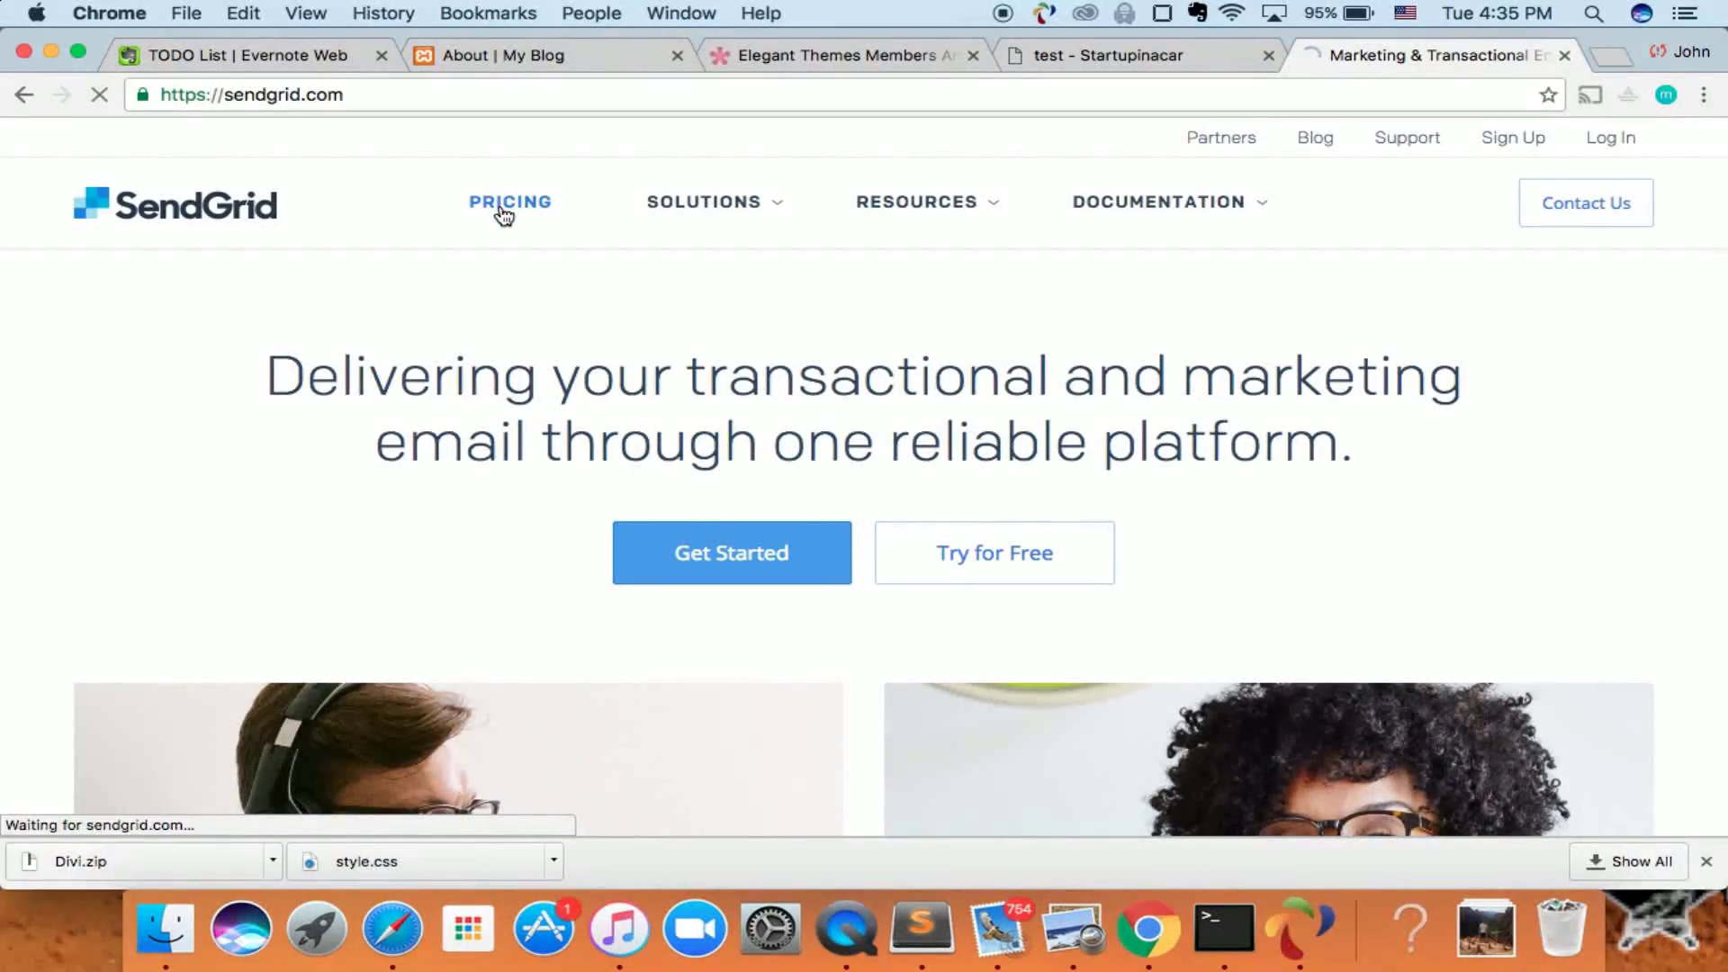
pyautogui.scroll(-3, 505, 484)
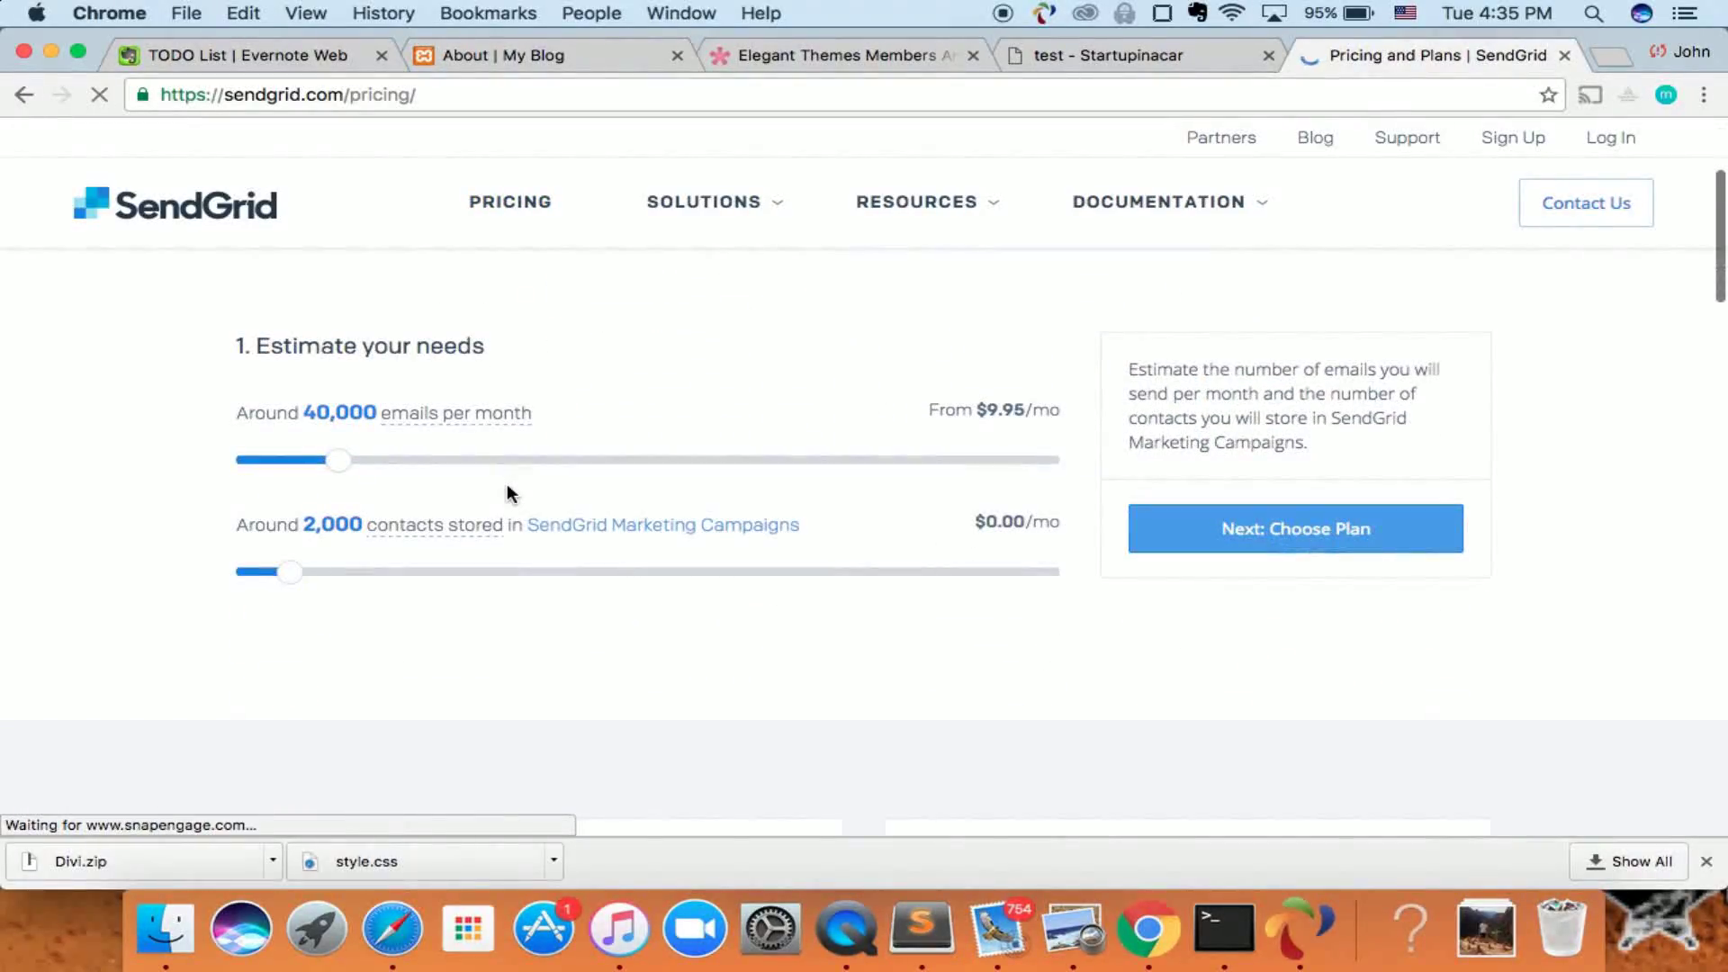
pyautogui.scroll(3, 579, 425)
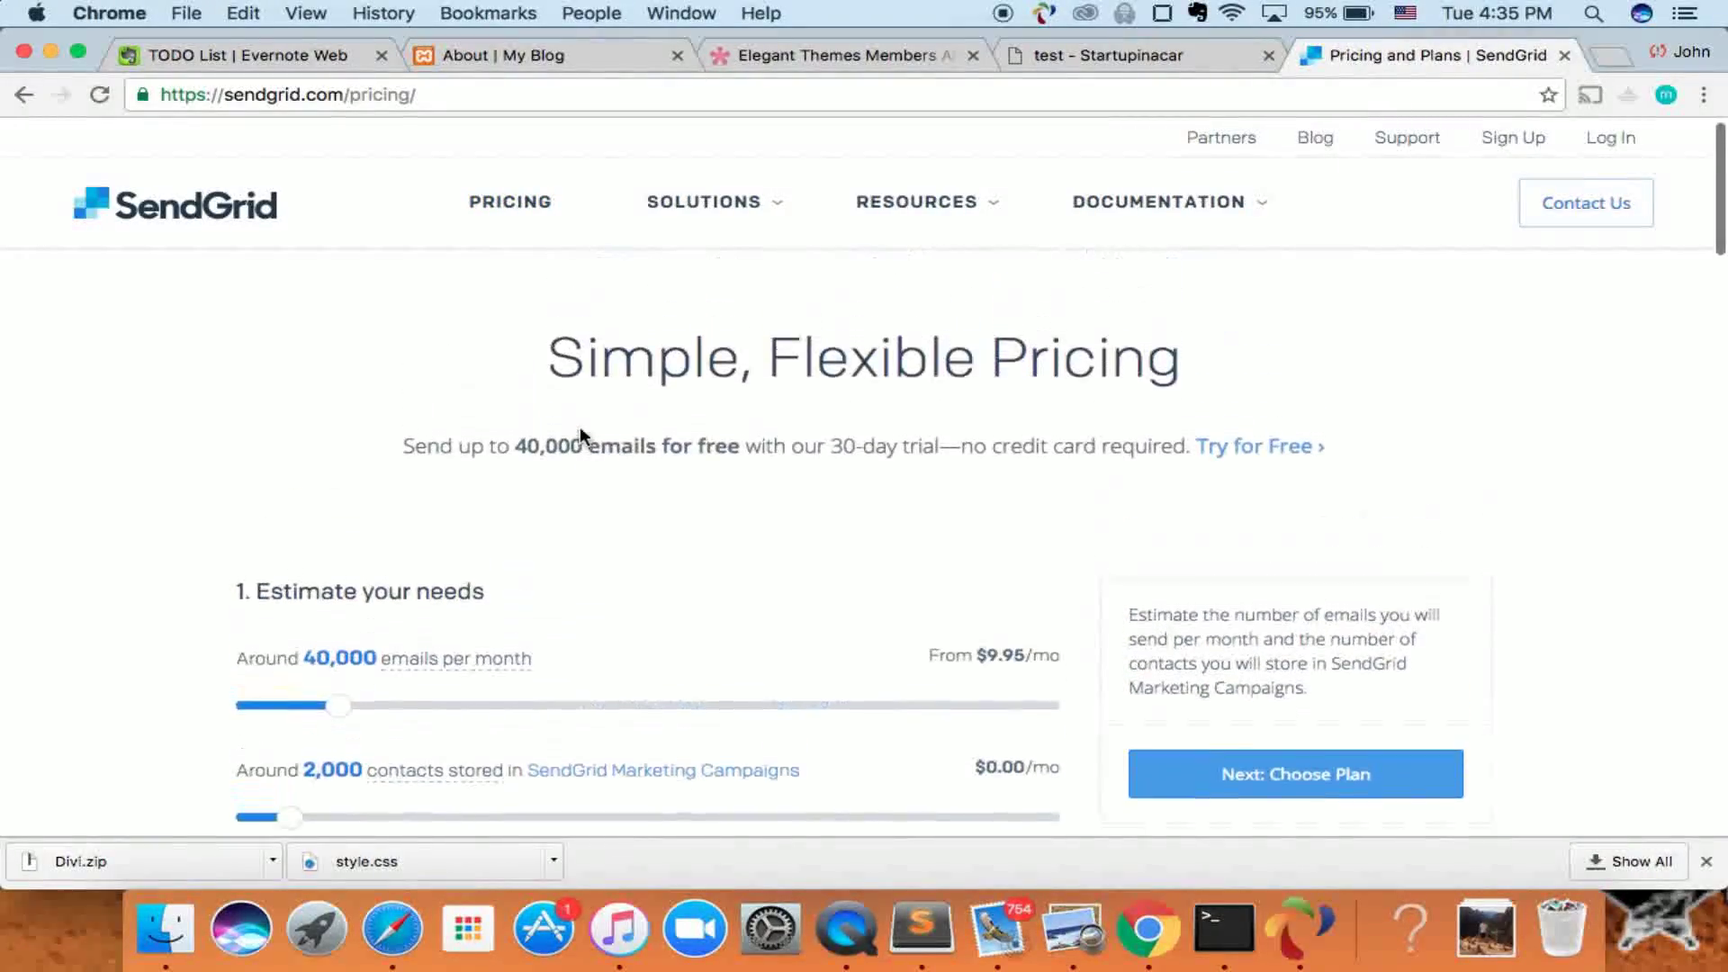